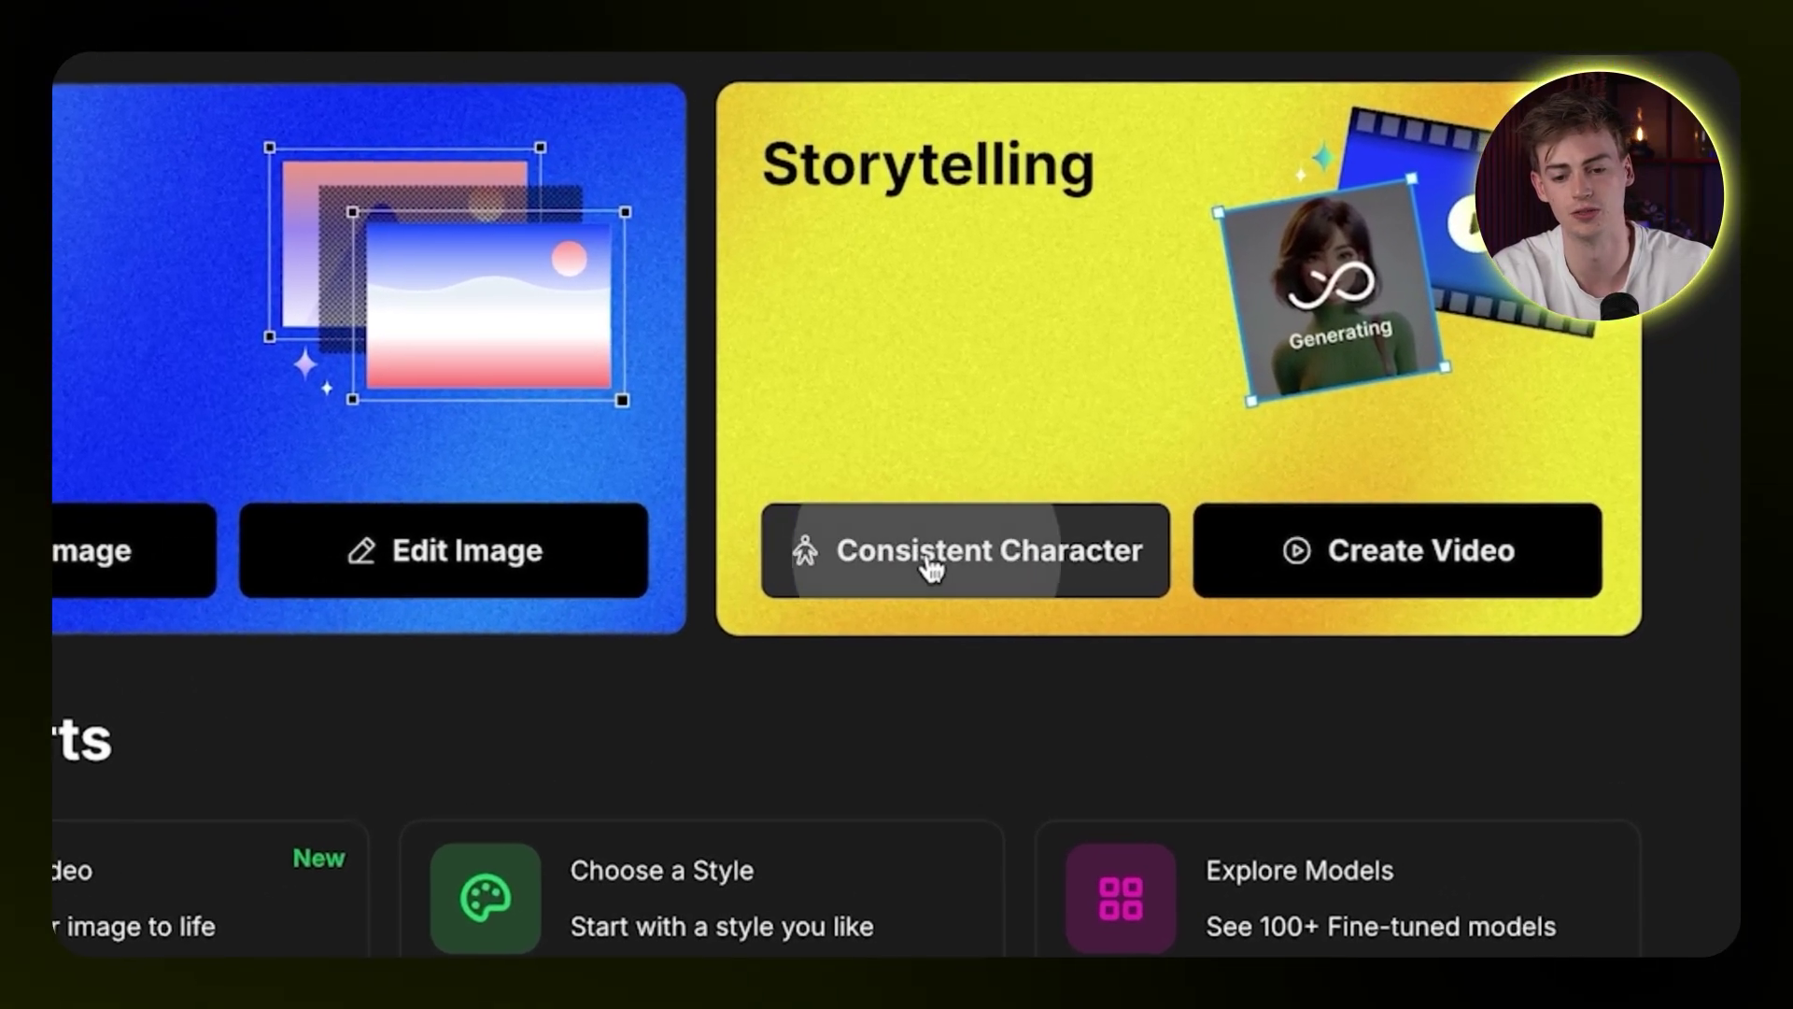
Start a one-image Consistent Character using zeus fortnite style.png as the reference.
left_click(1269, 549)
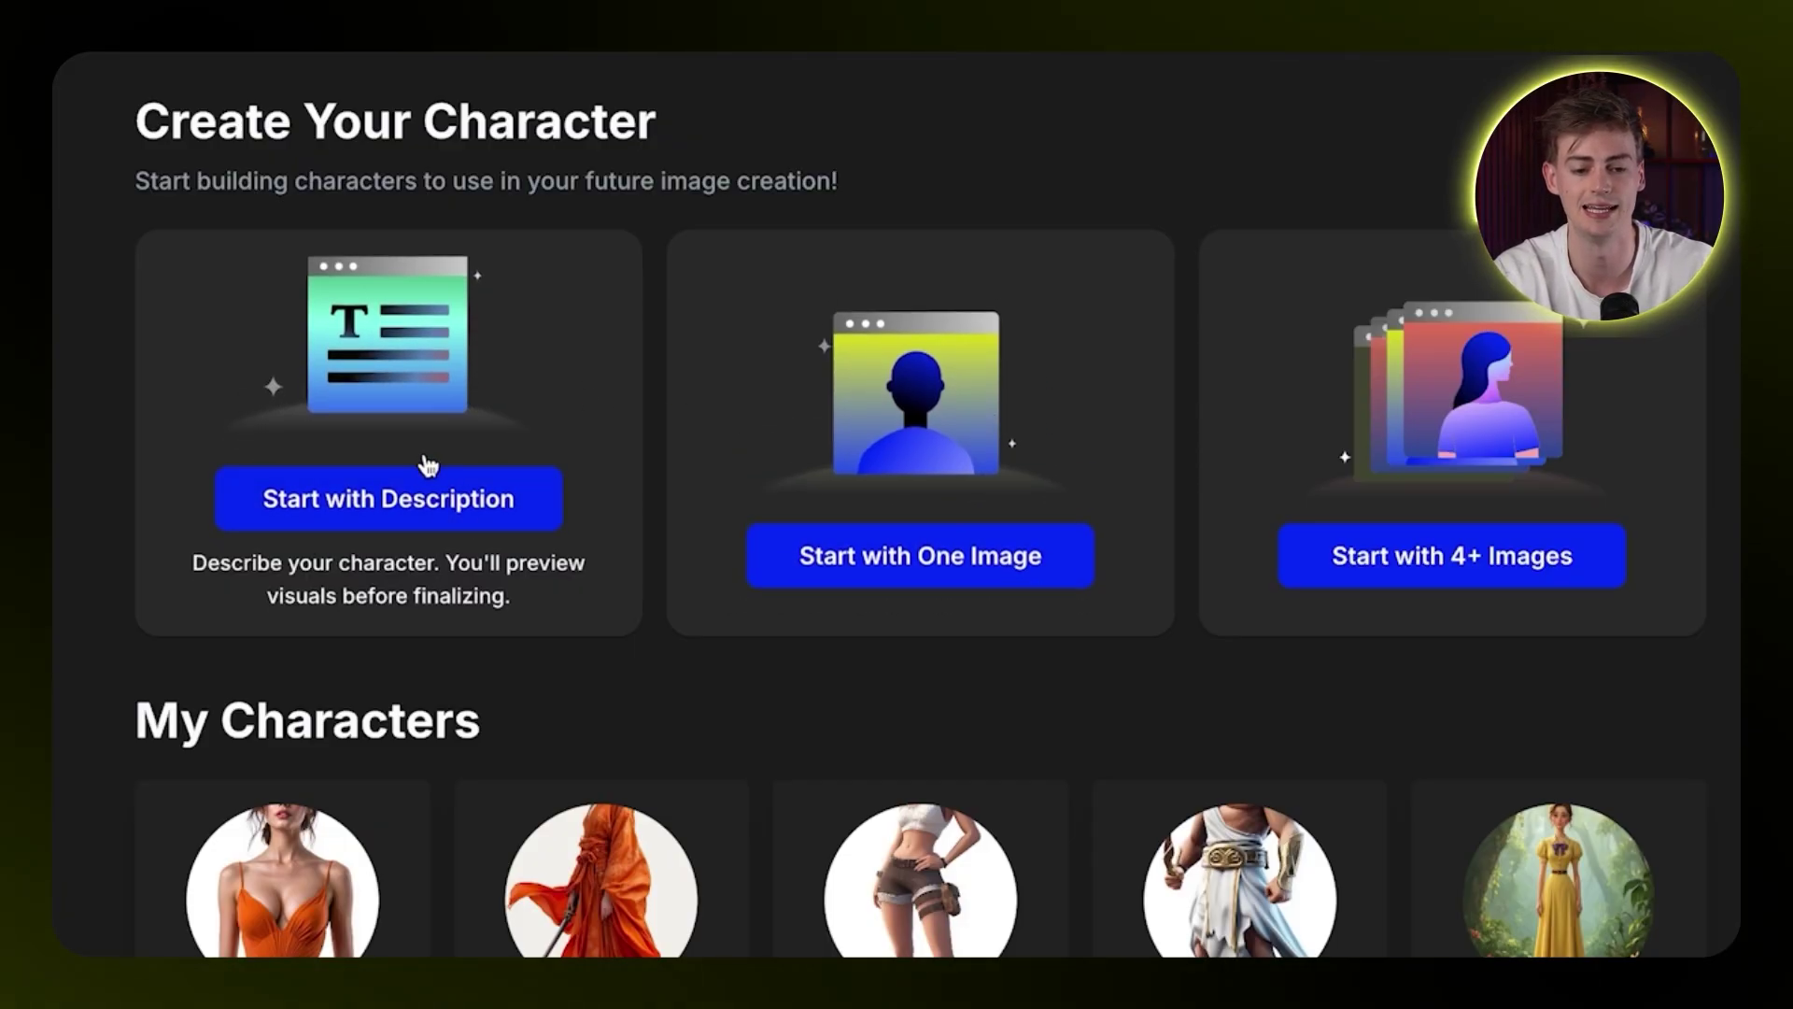
left_click(932, 511)
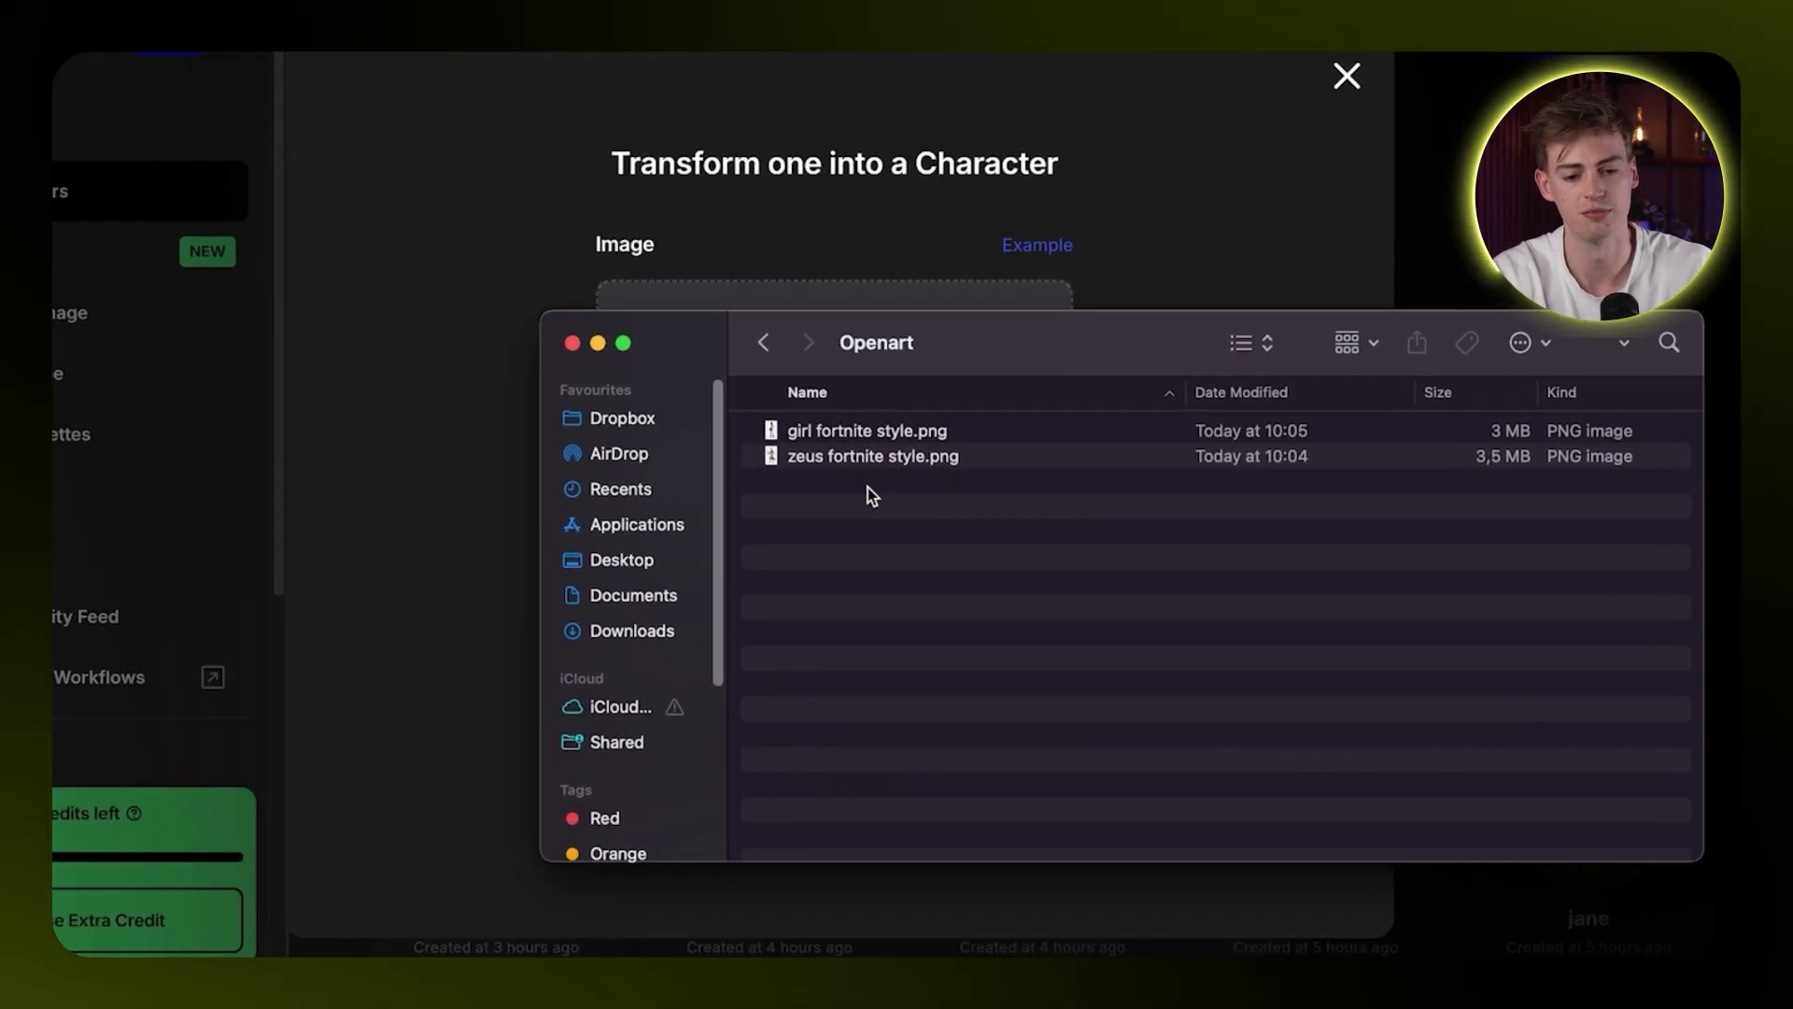
left_click(864, 456)
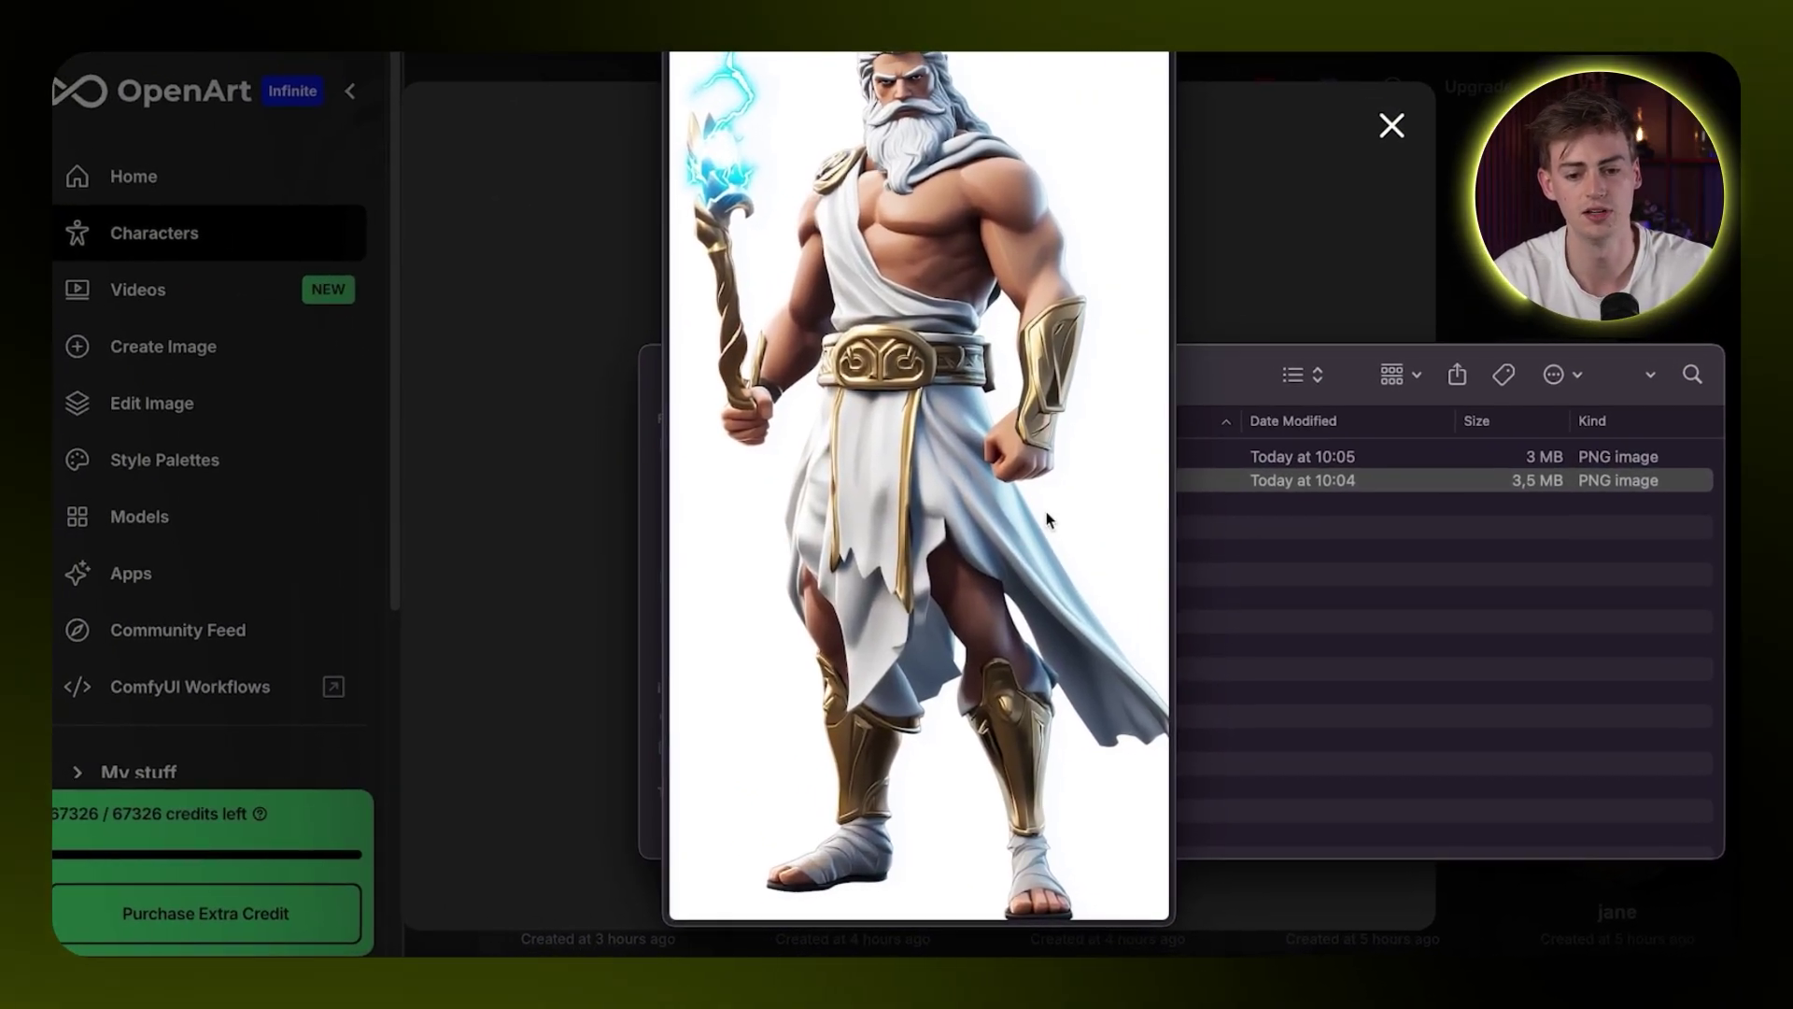
left_click_drag(719, 407, 1175, 450)
left_click_drag(923, 326, 922, 330)
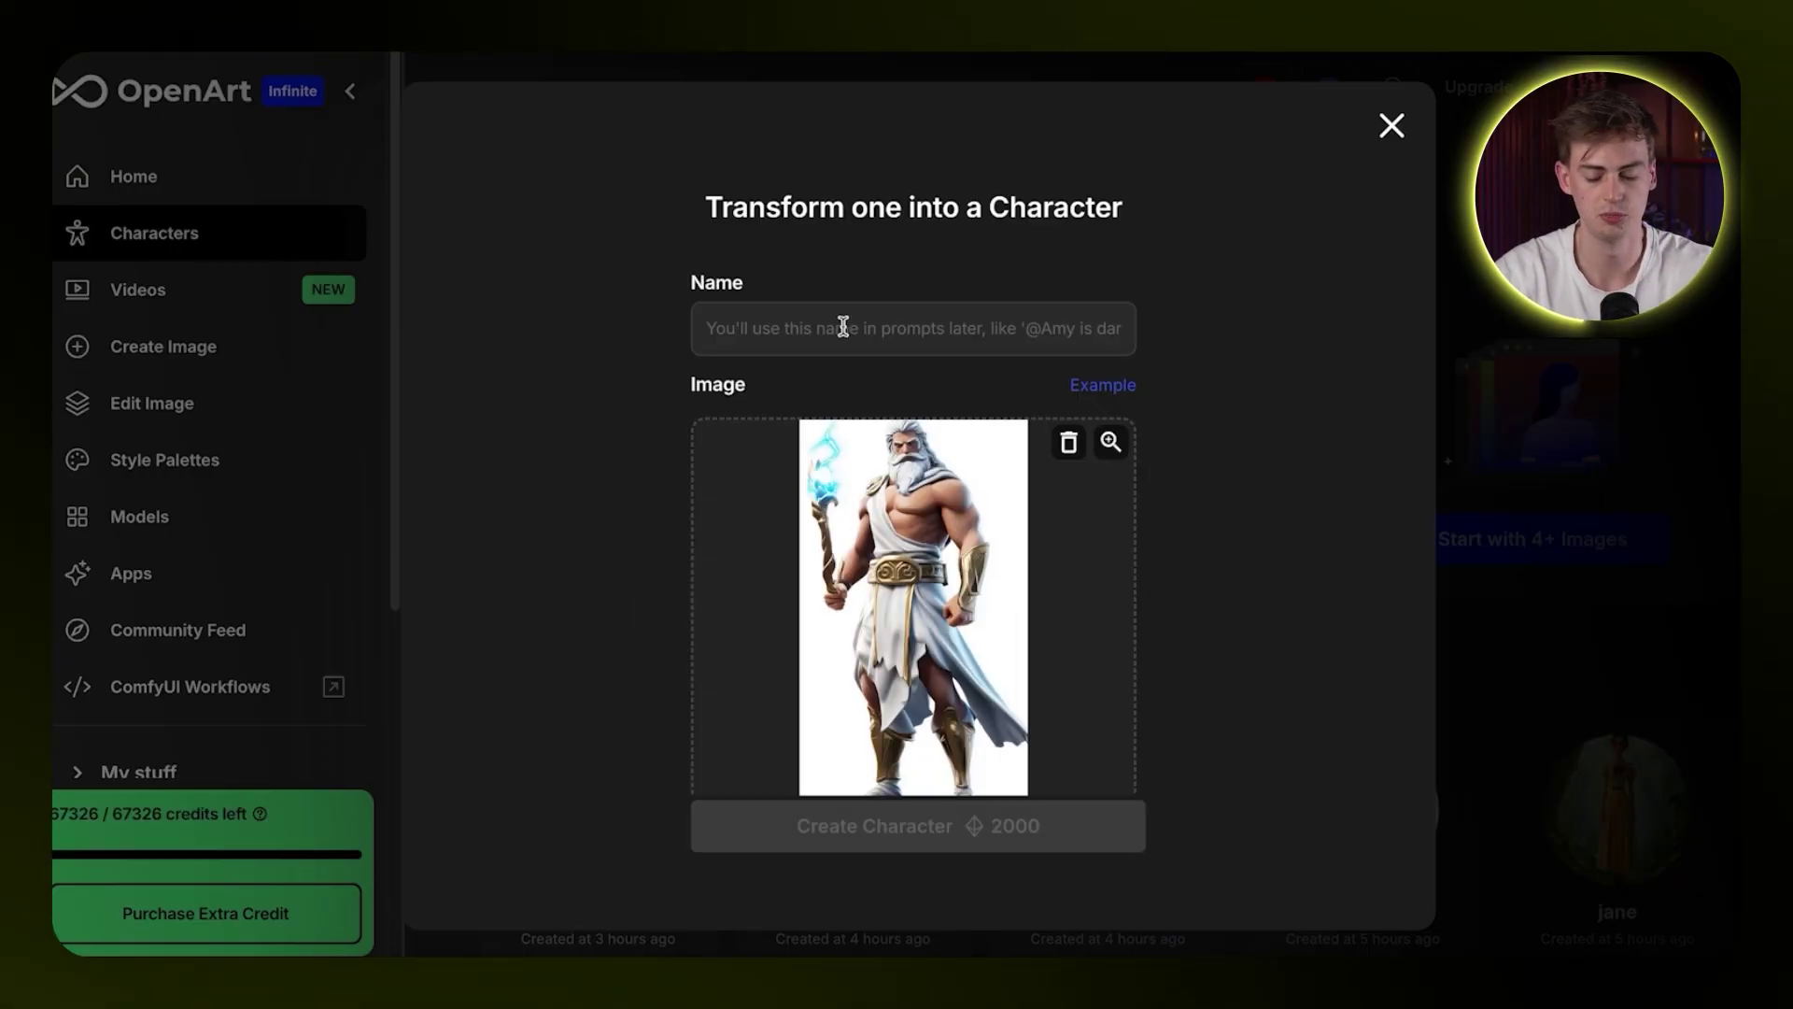
scroll(849, 846, "down", 2)
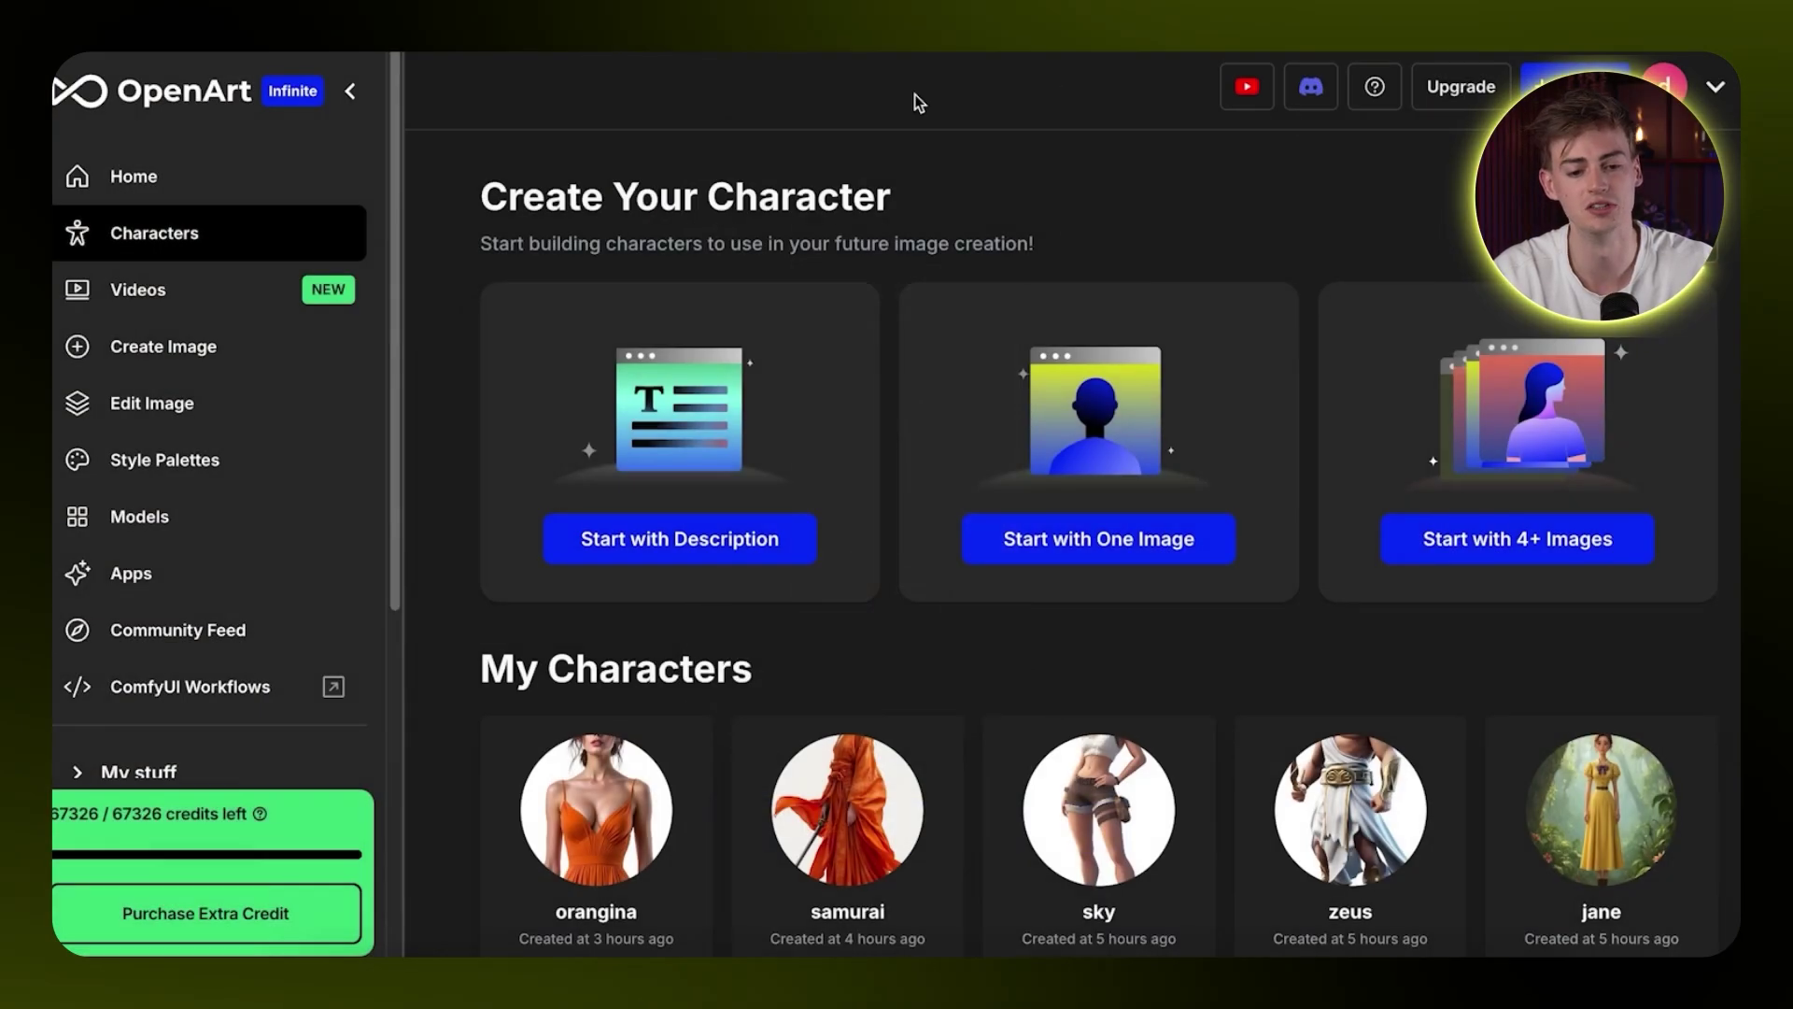
scroll(1032, 622, "down", 5)
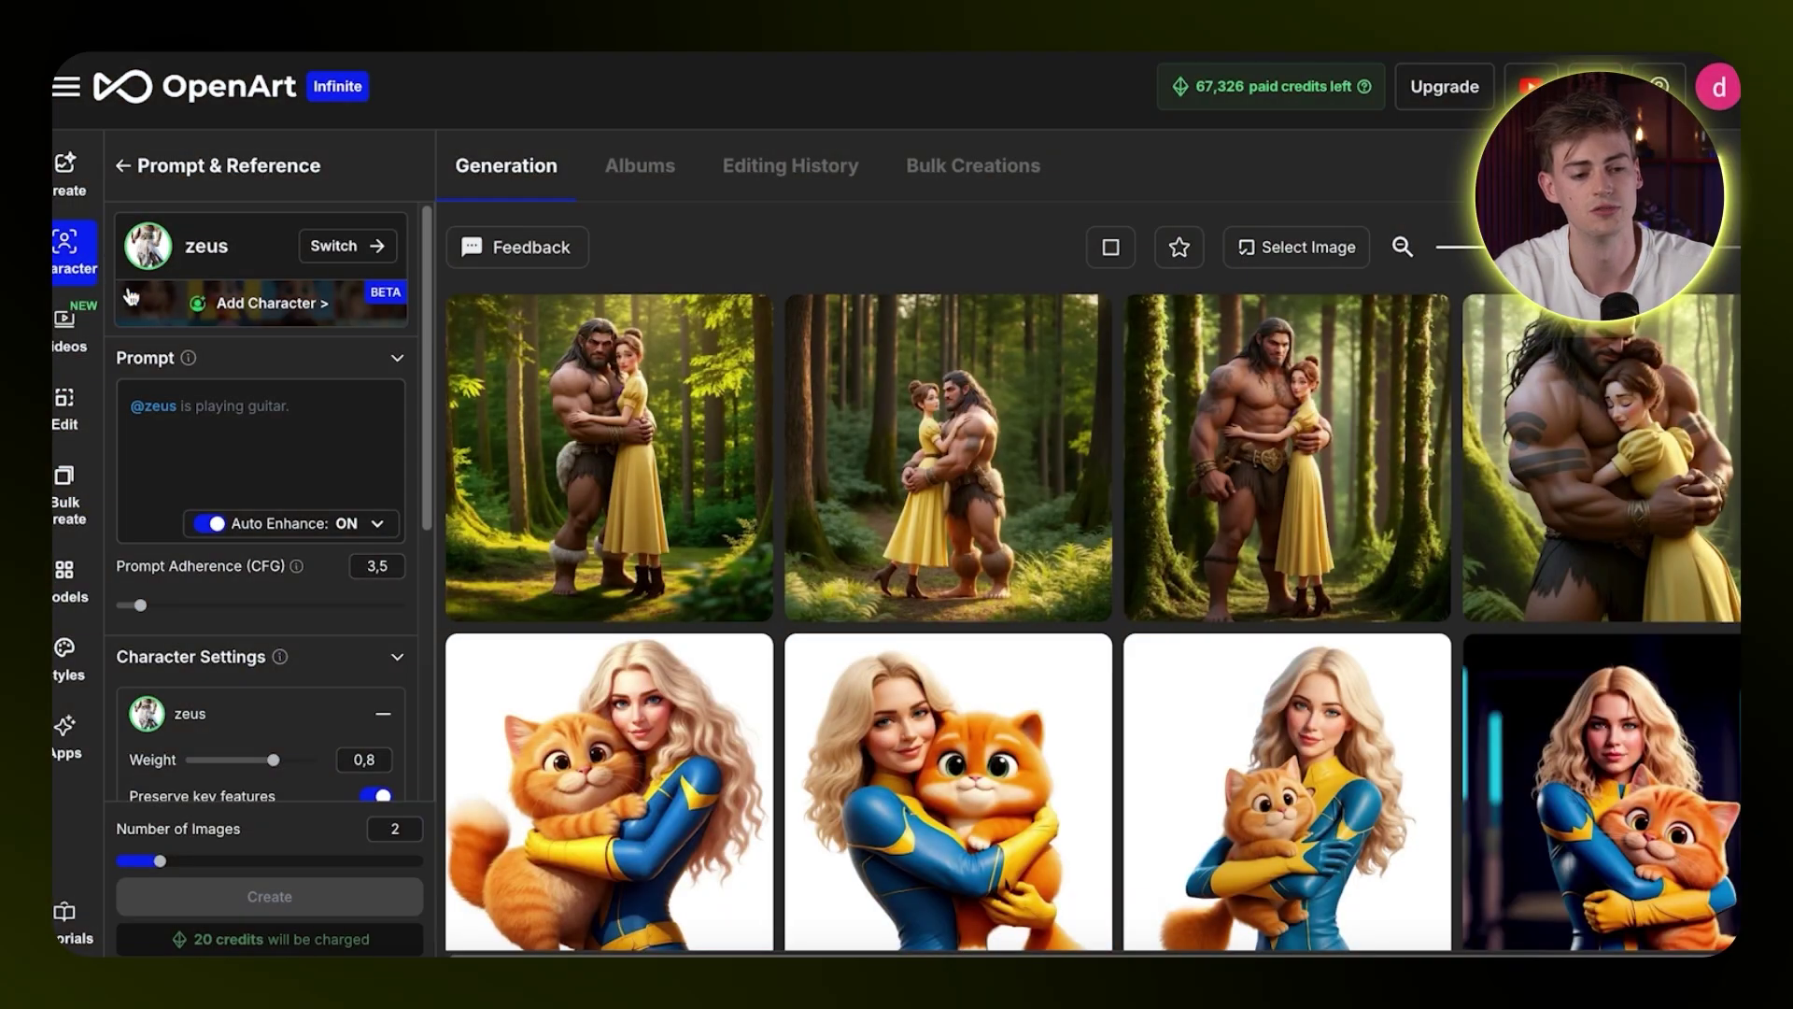
left_click(235, 420)
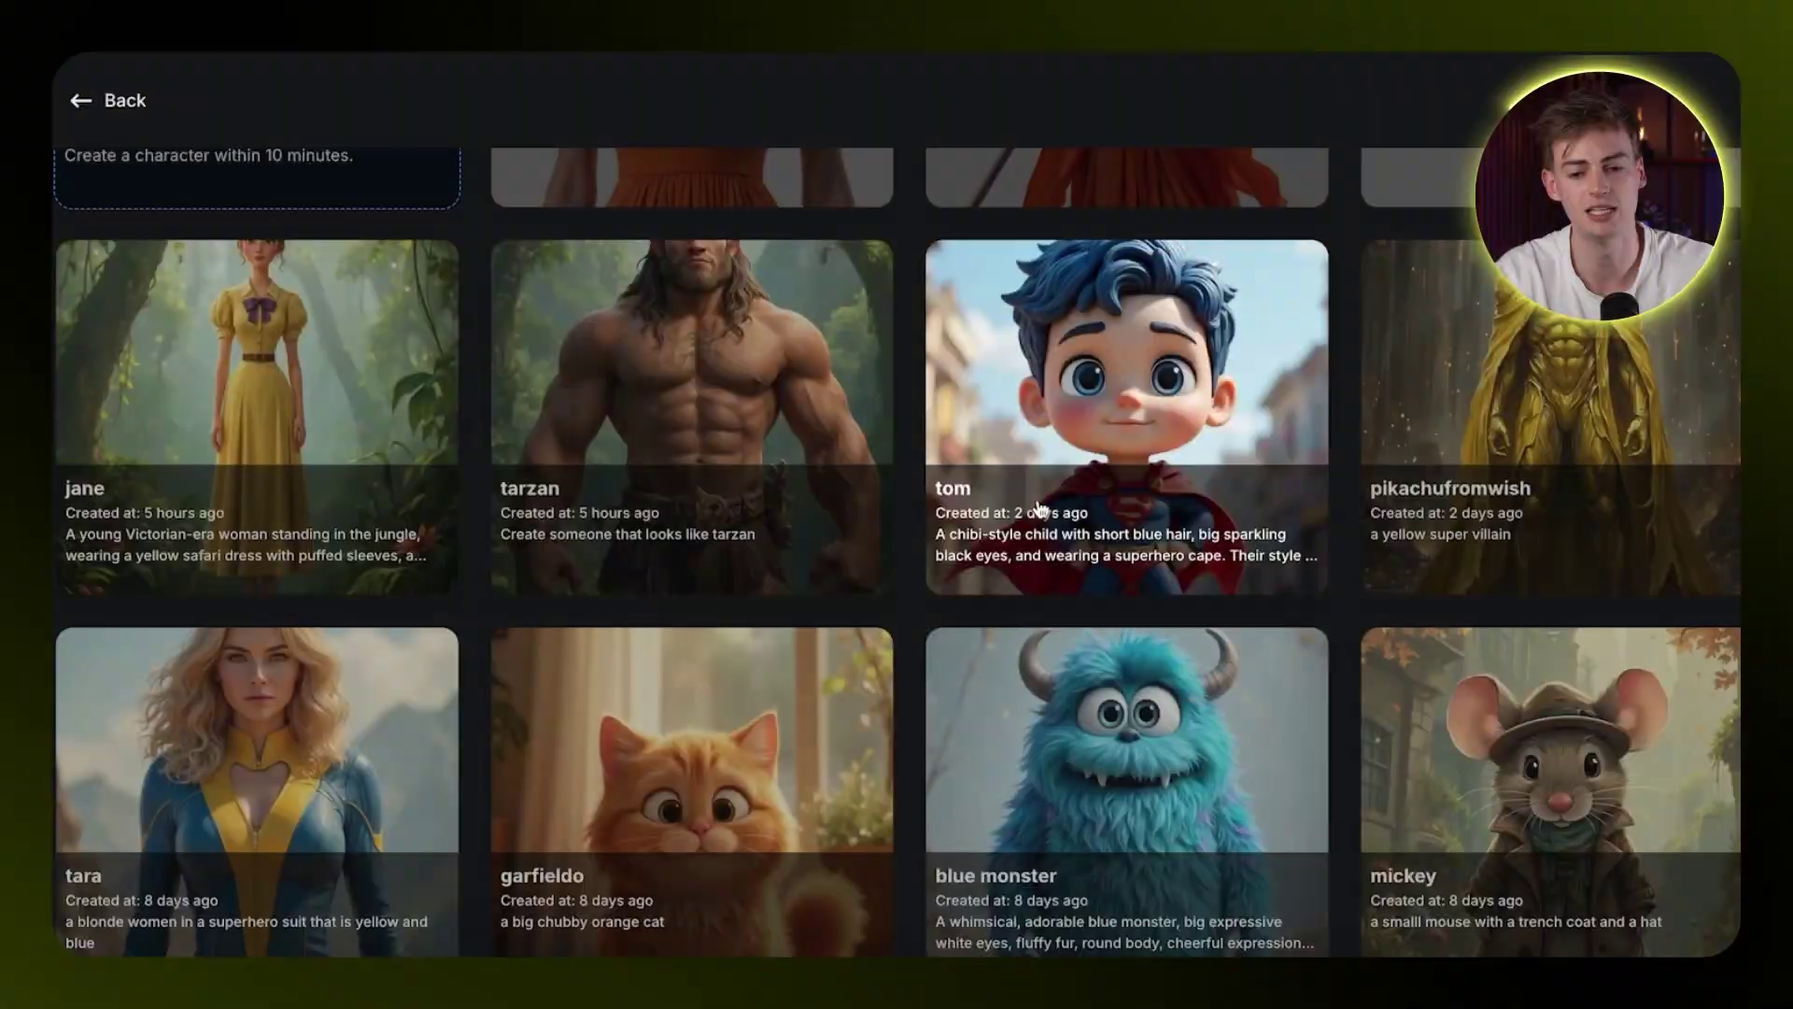
Add sky beside zeus, generate the cafe coffee images, and browse the results.
scroll(1667, 397, "up", 5)
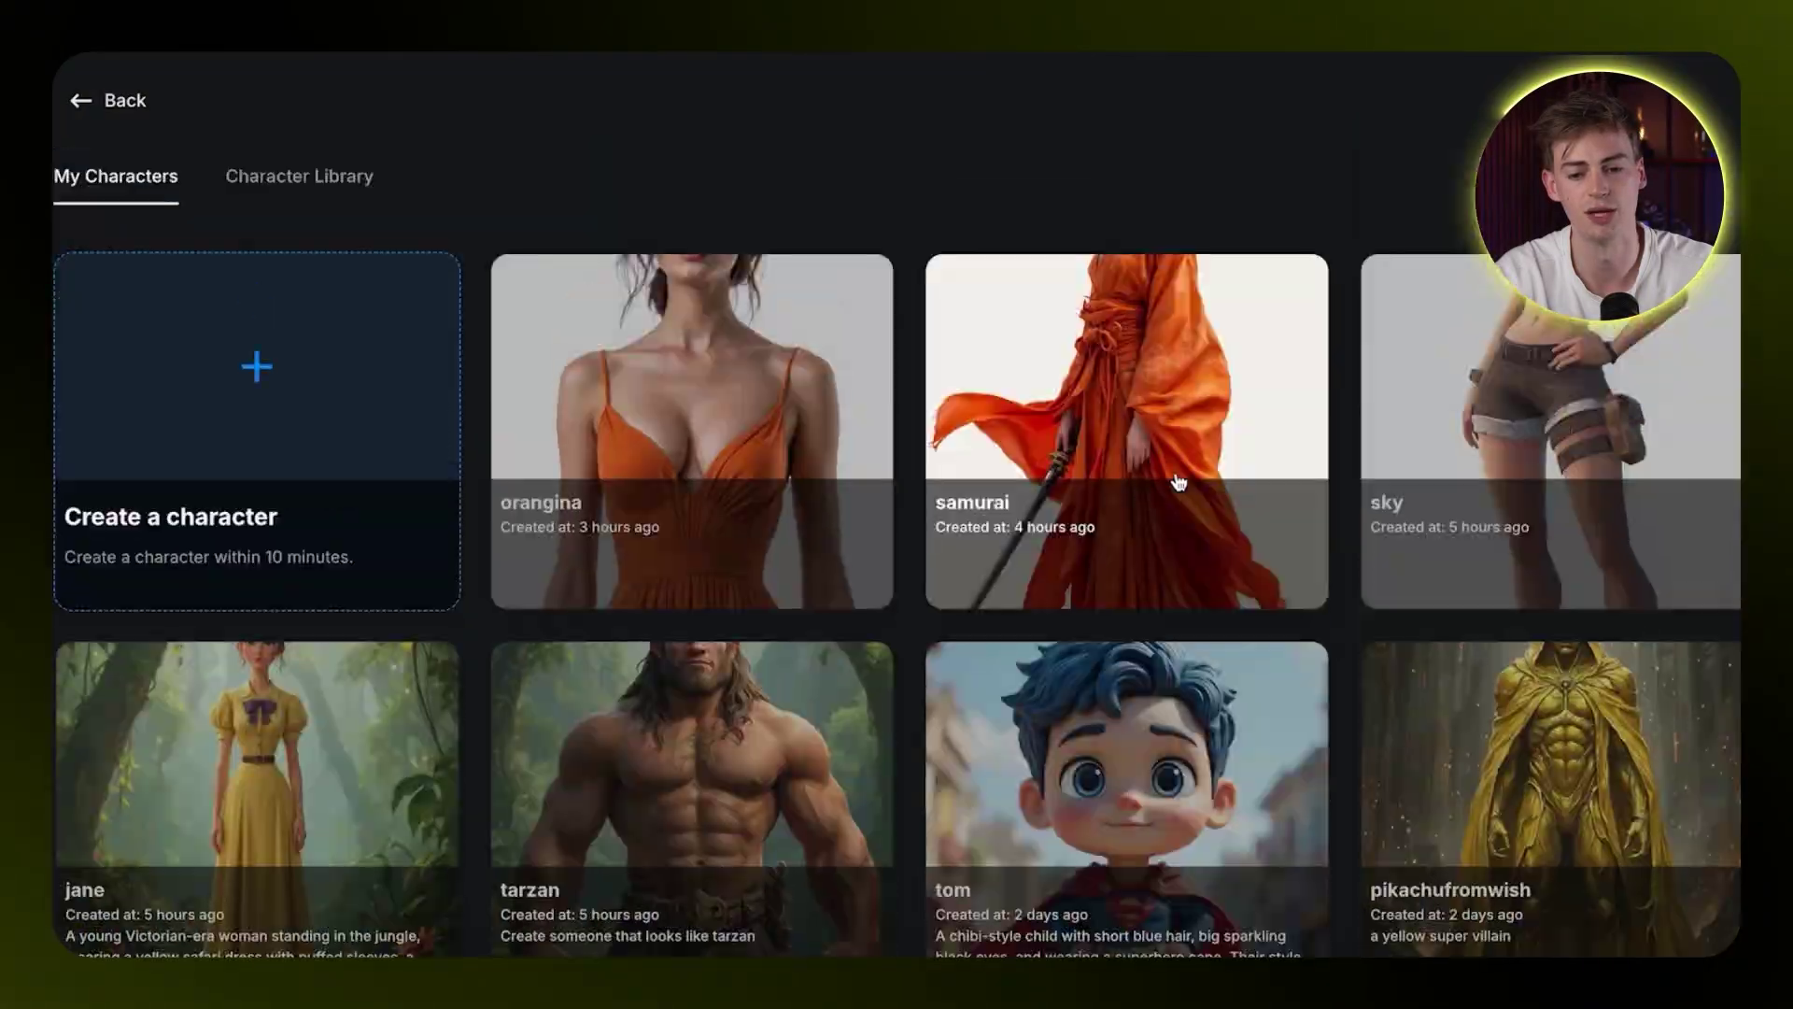
left_click(1541, 373)
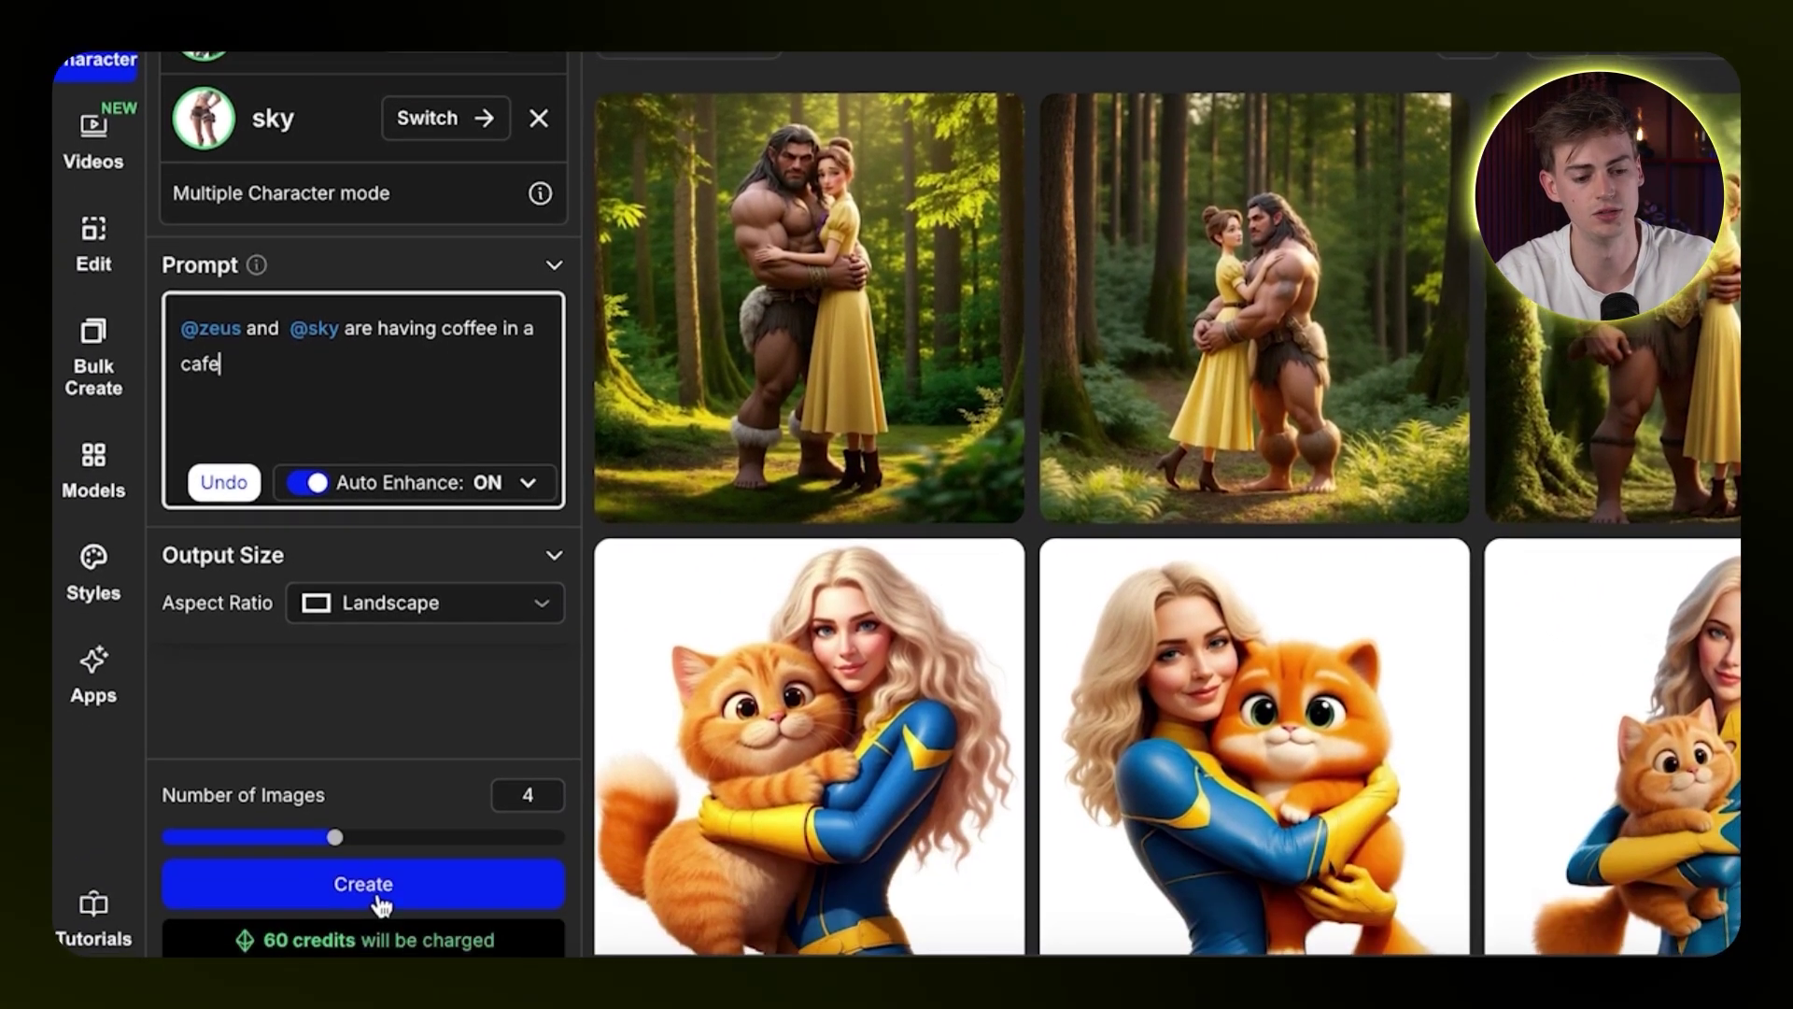
left_click(380, 874)
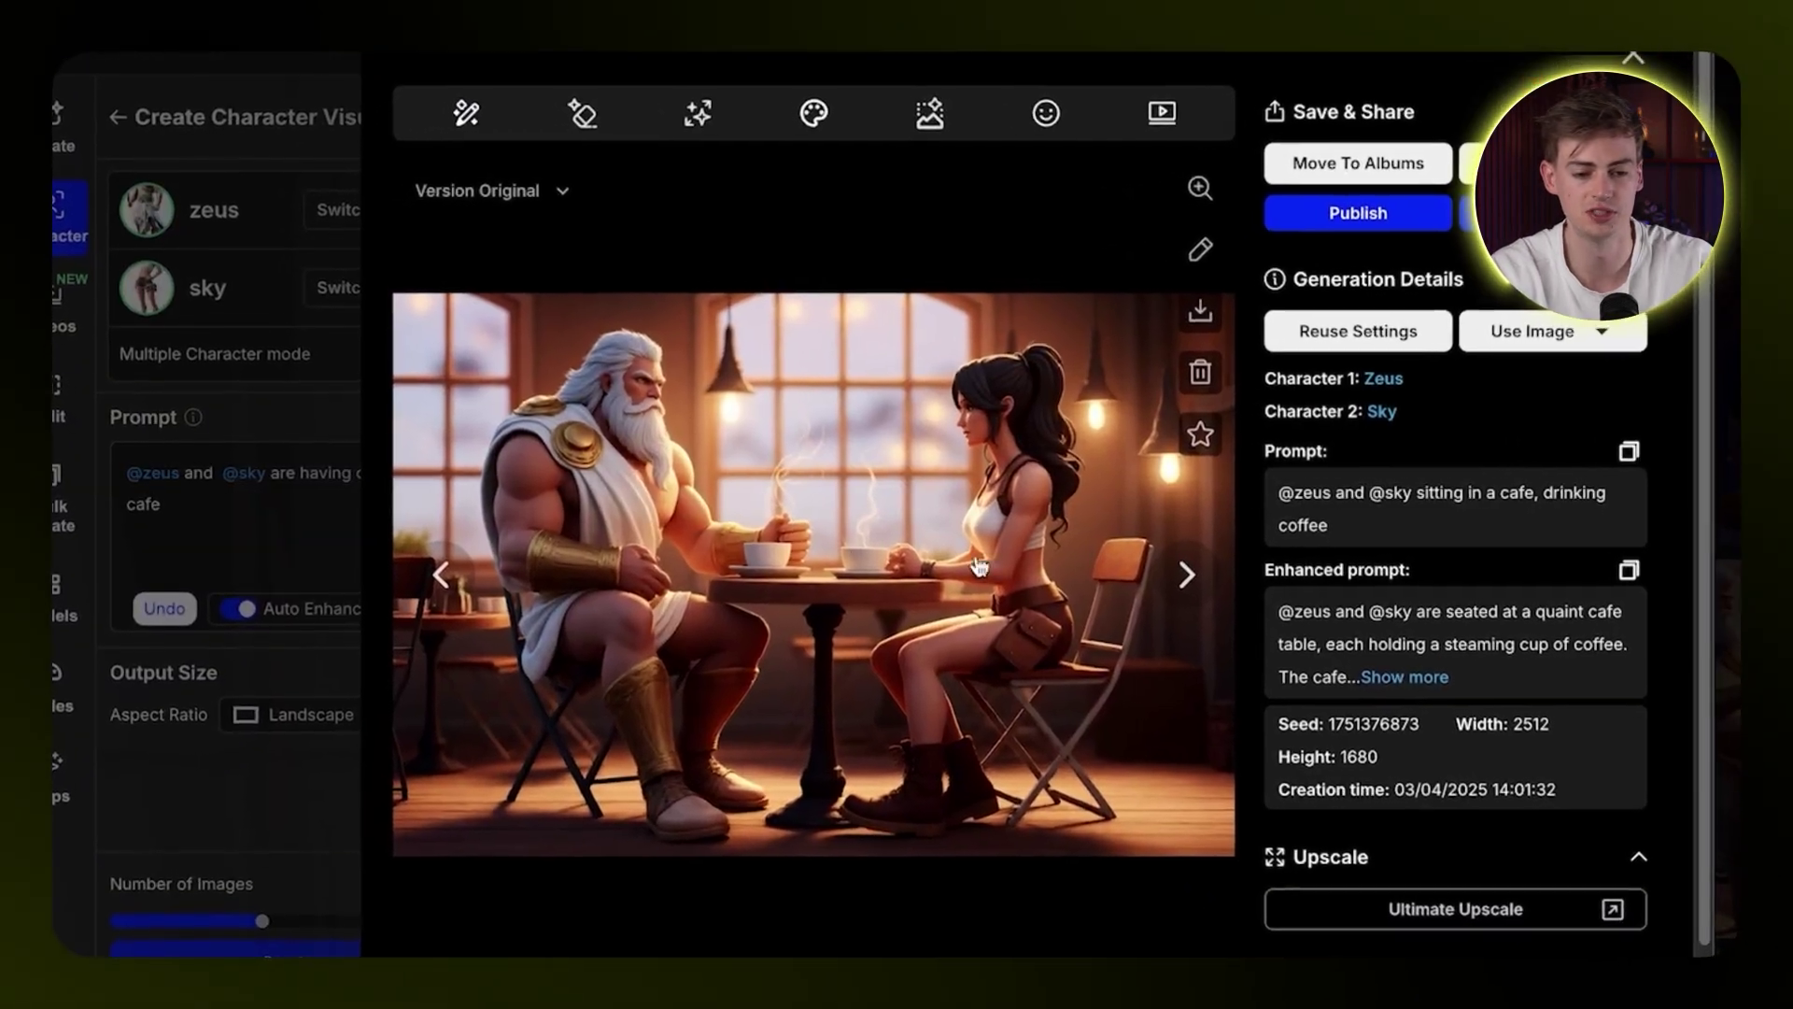
left_click(1207, 577)
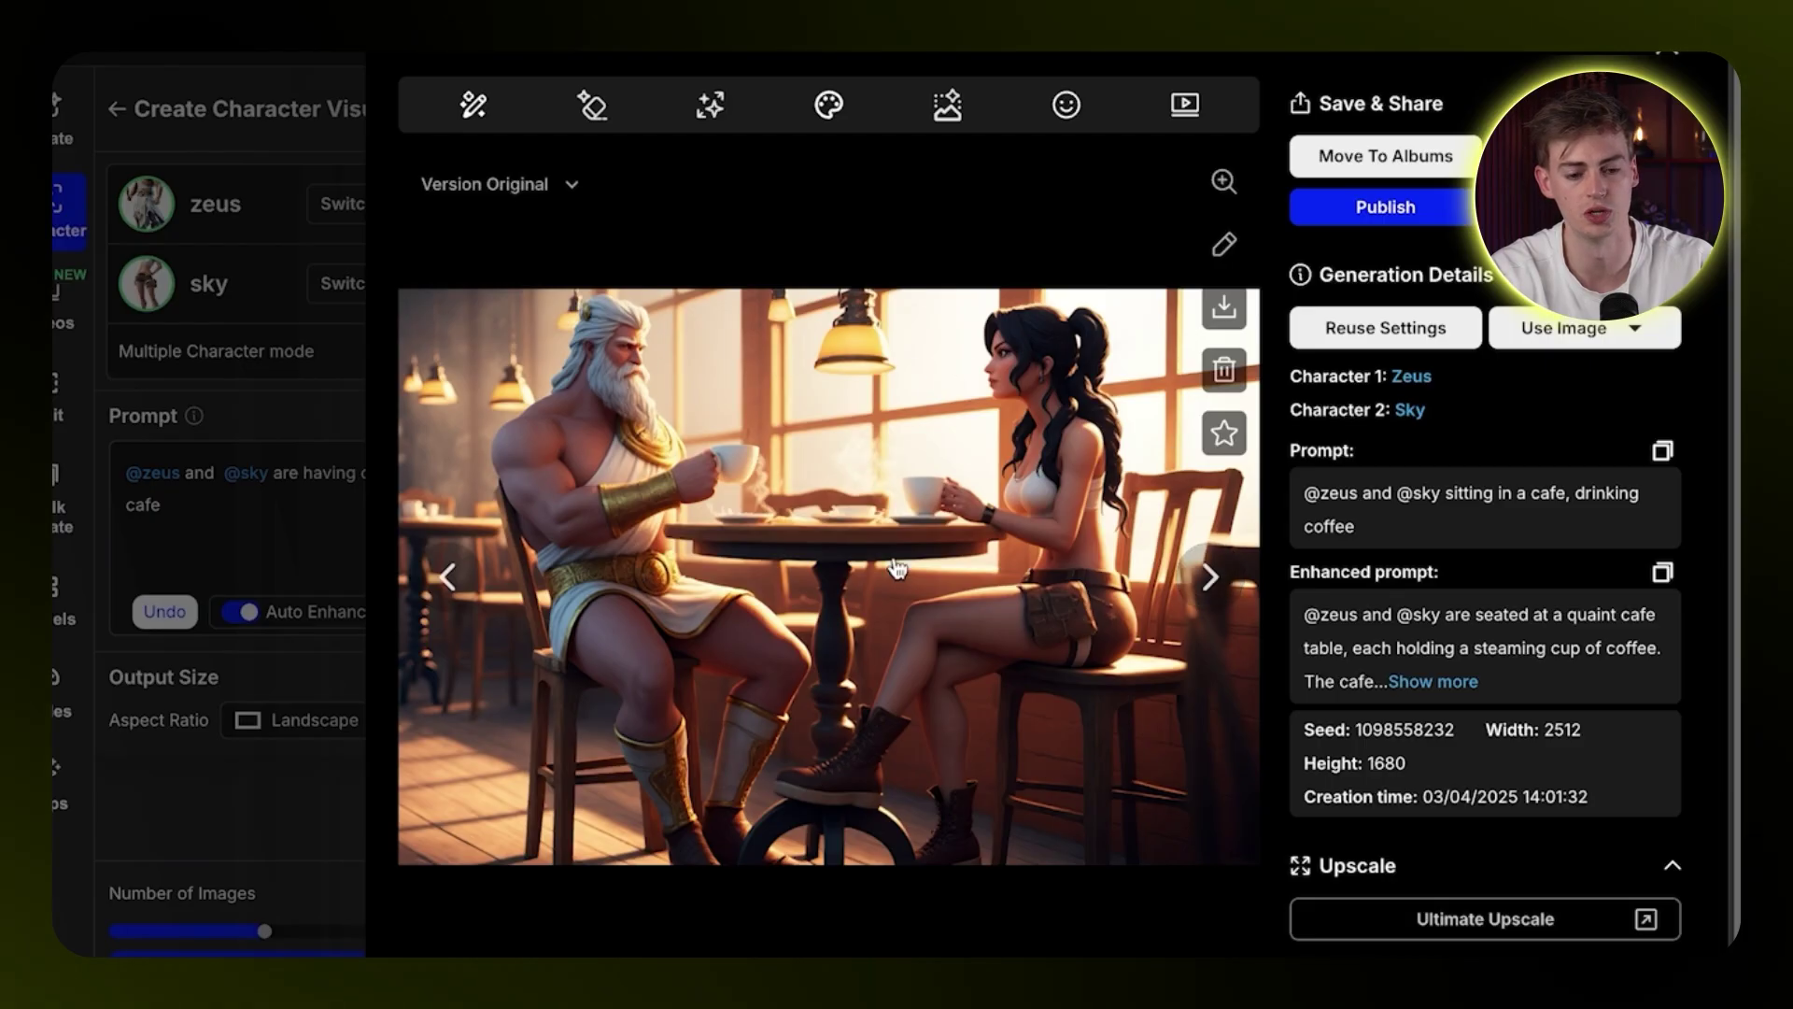
key("Right")
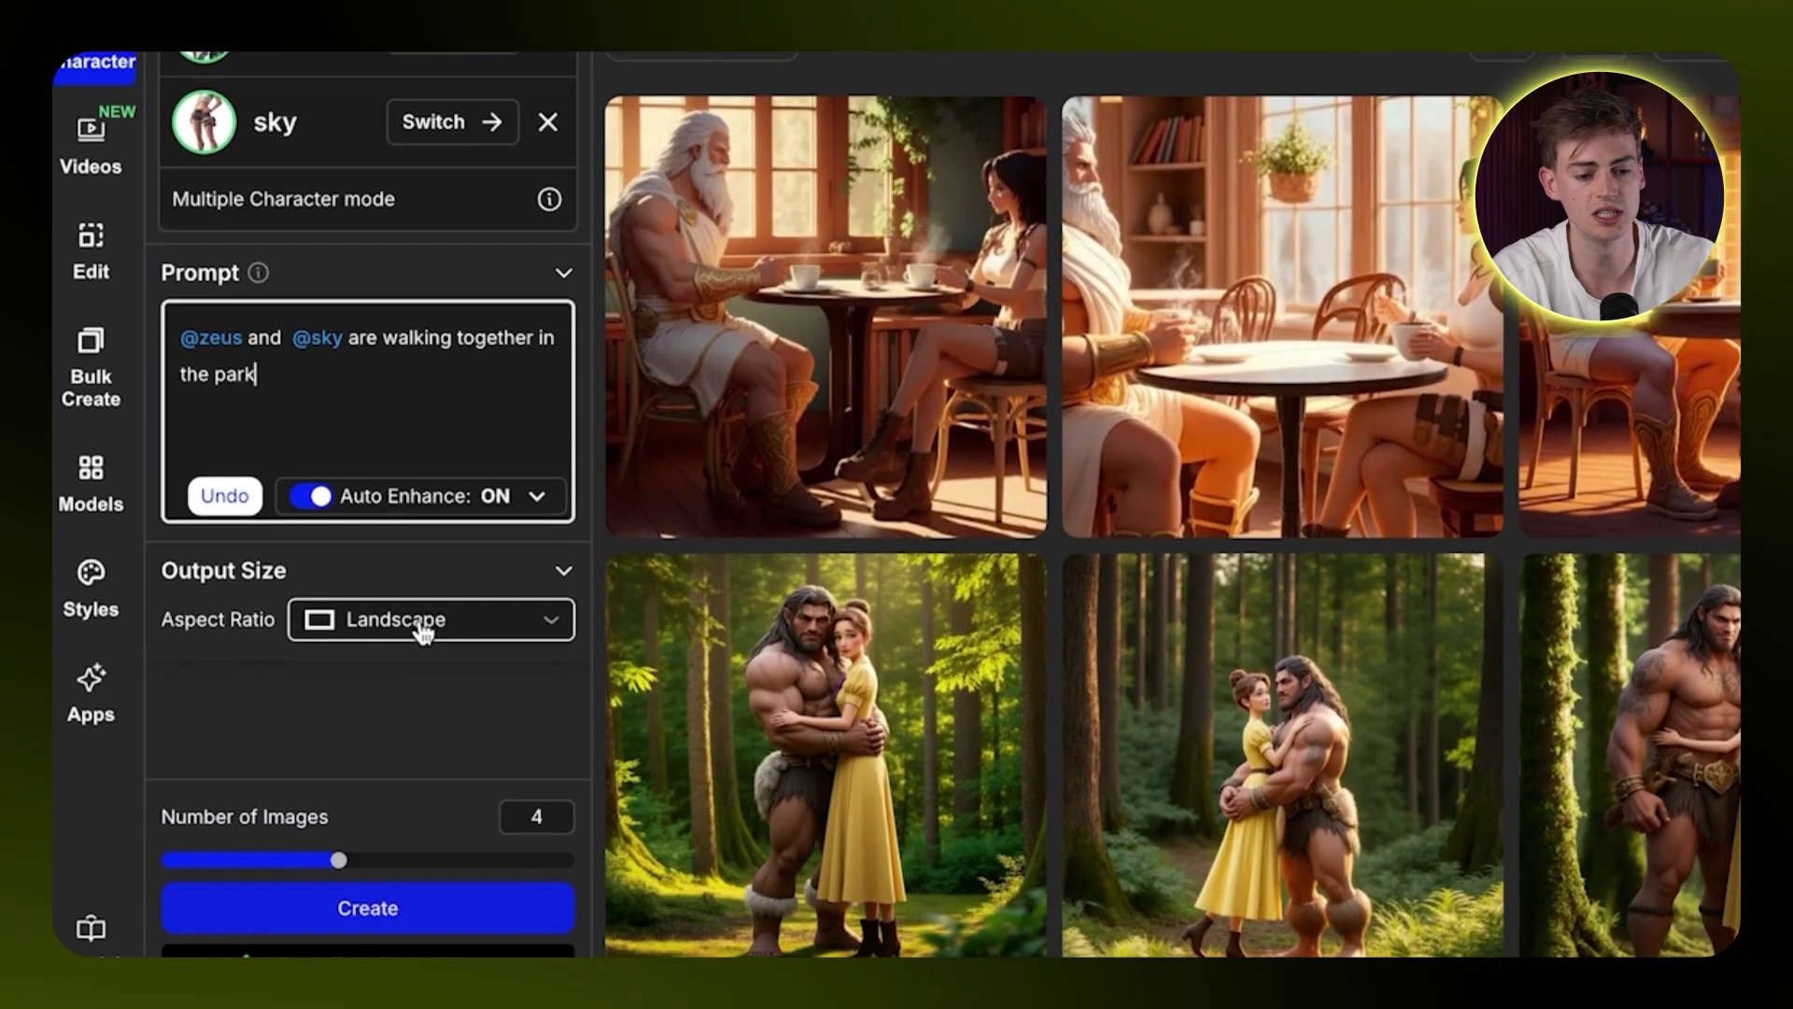
Keep the Landscape aspect ratio for the zeus and sky park-walk images.
left_click(423, 632)
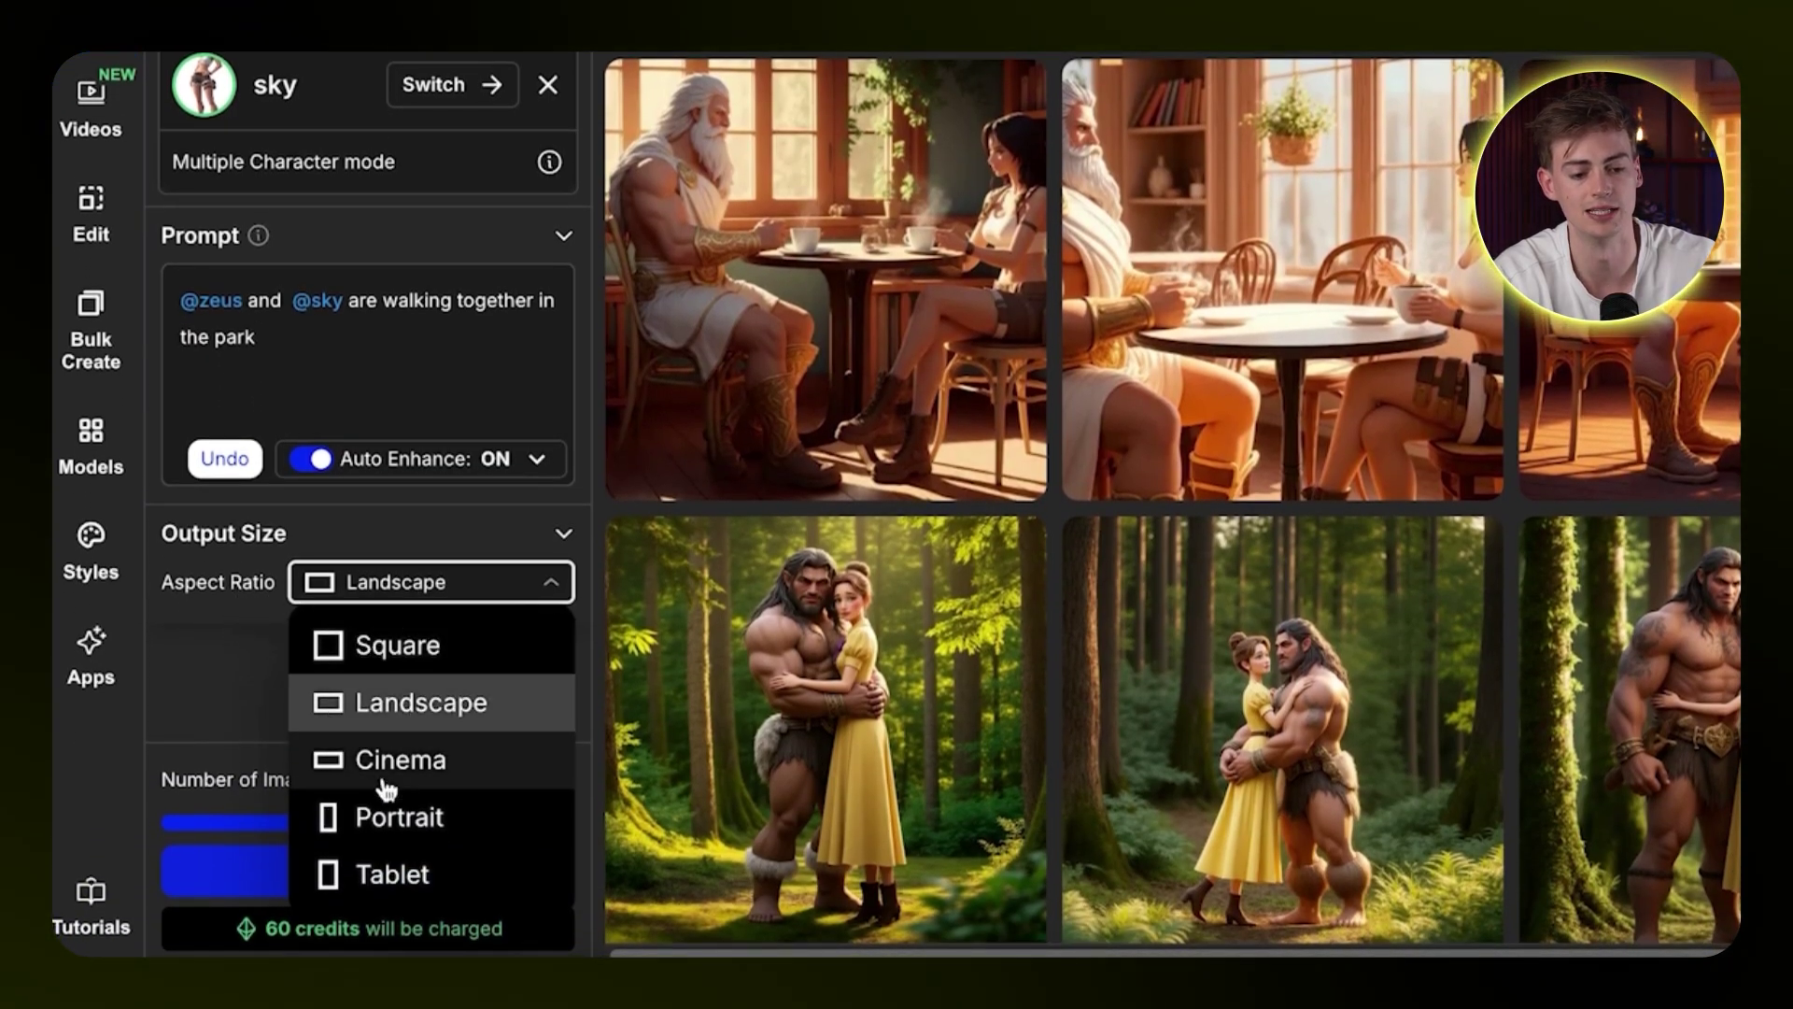
left_click(320, 691)
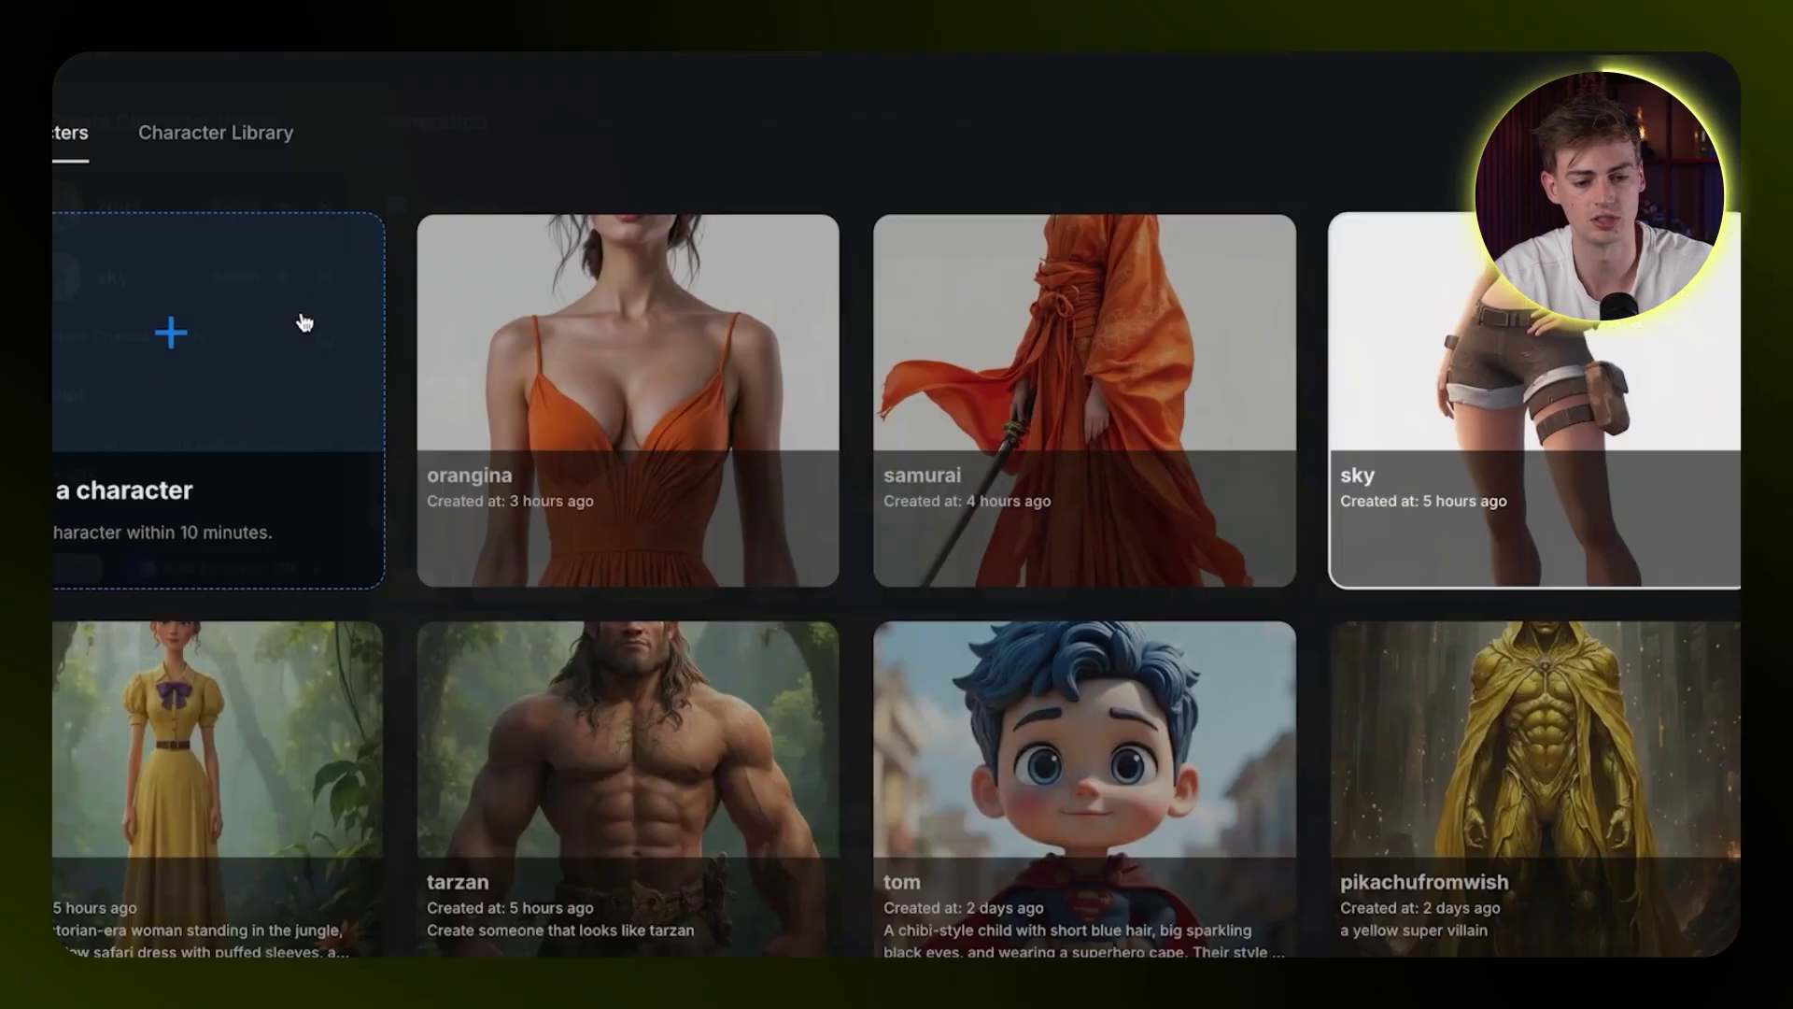
scroll(629, 568, "down", 4)
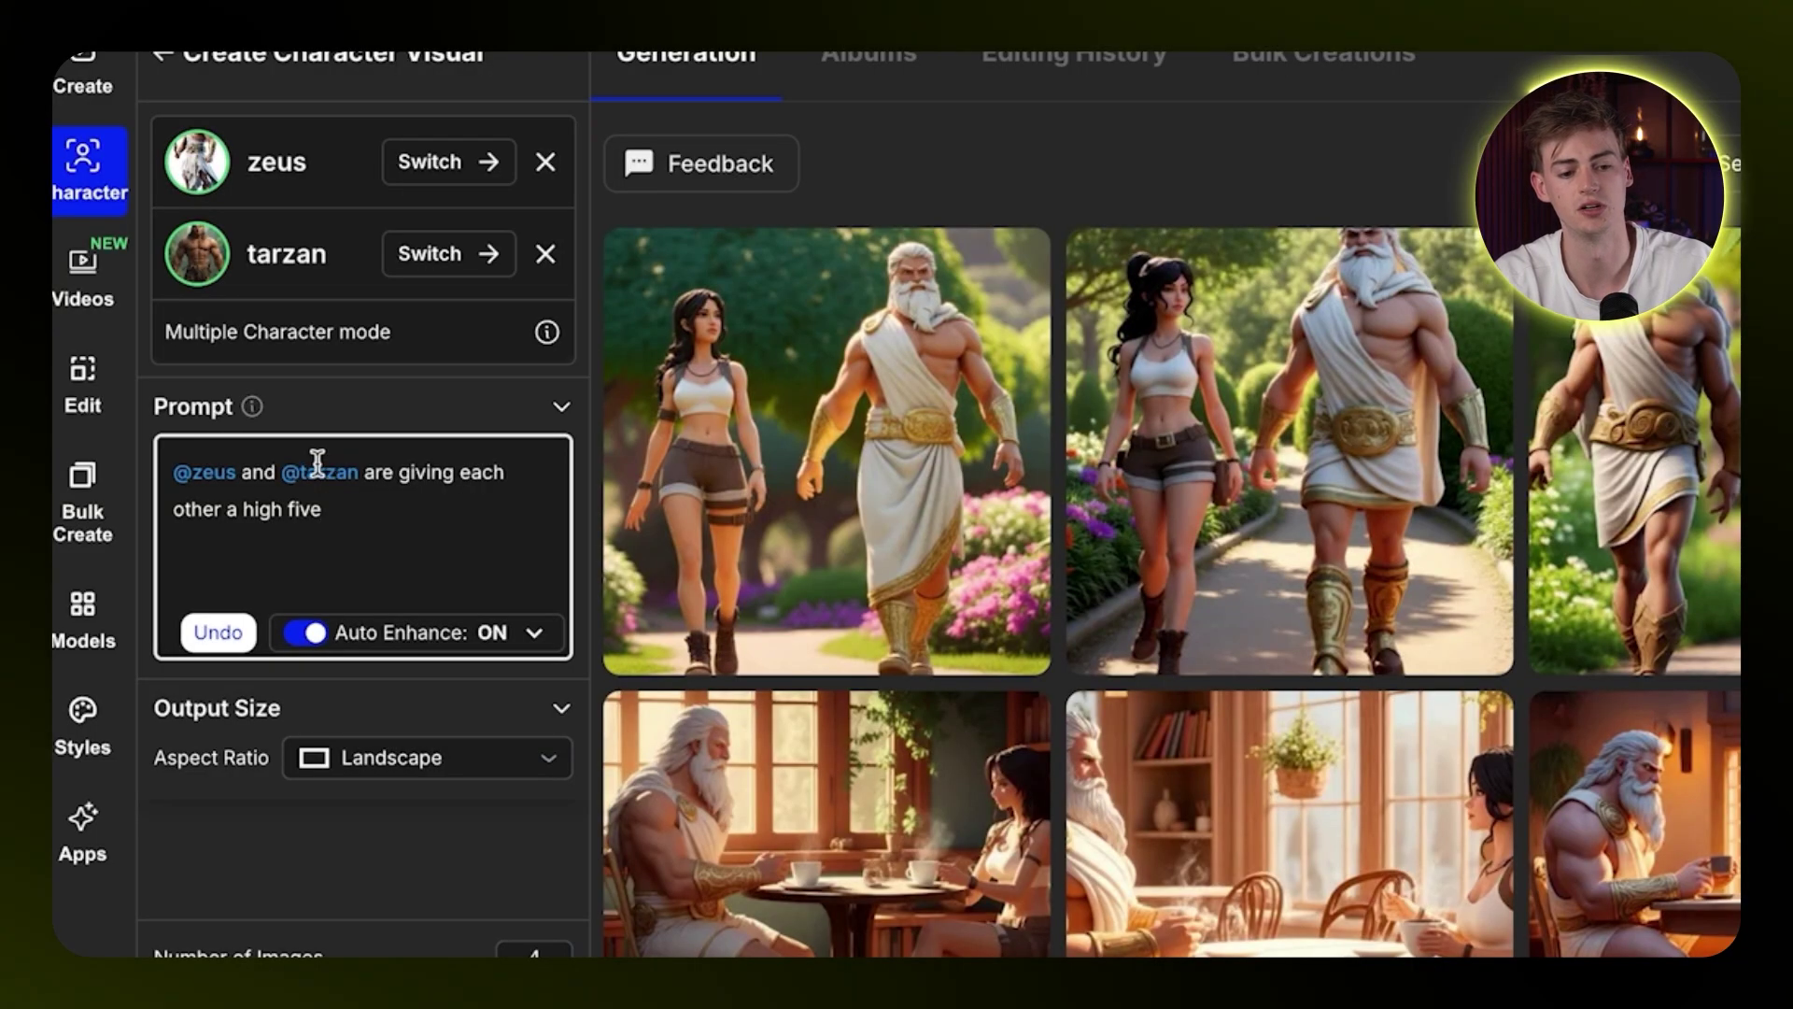
Generate the zeus and tarzan high-five images and browse through them.
left_click(320, 938)
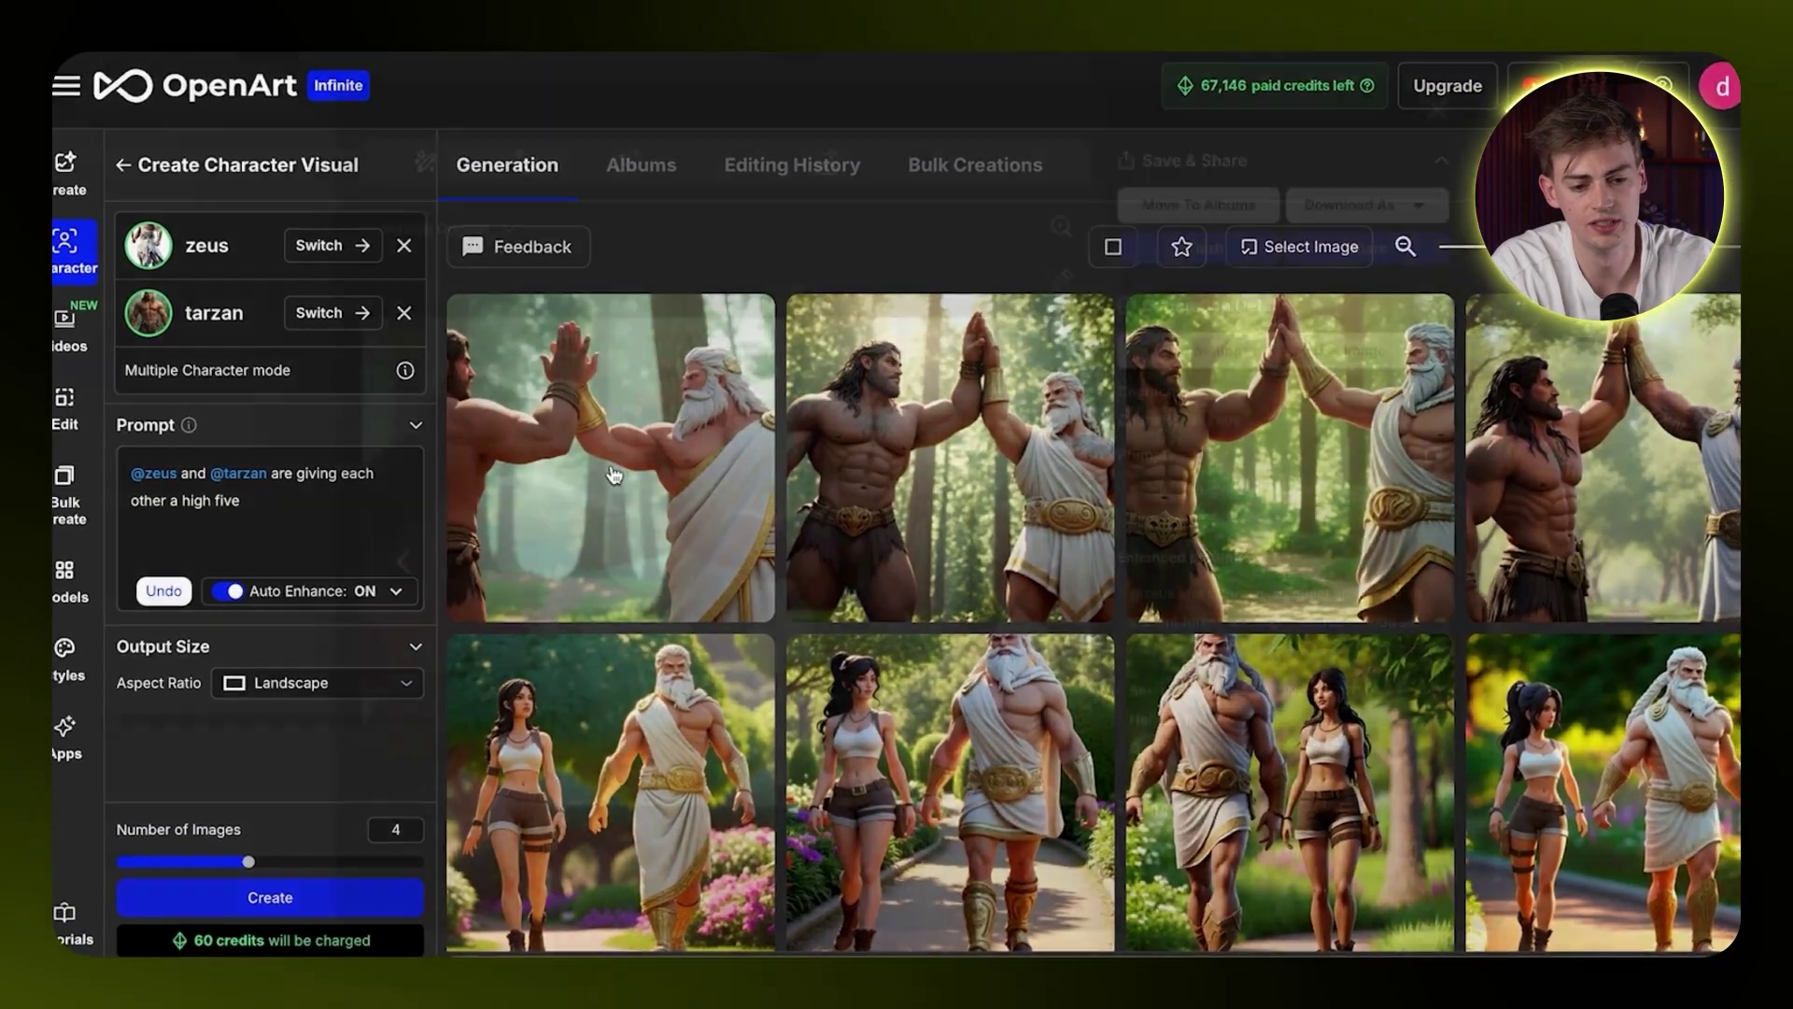
left_click(613, 475)
key("Right")
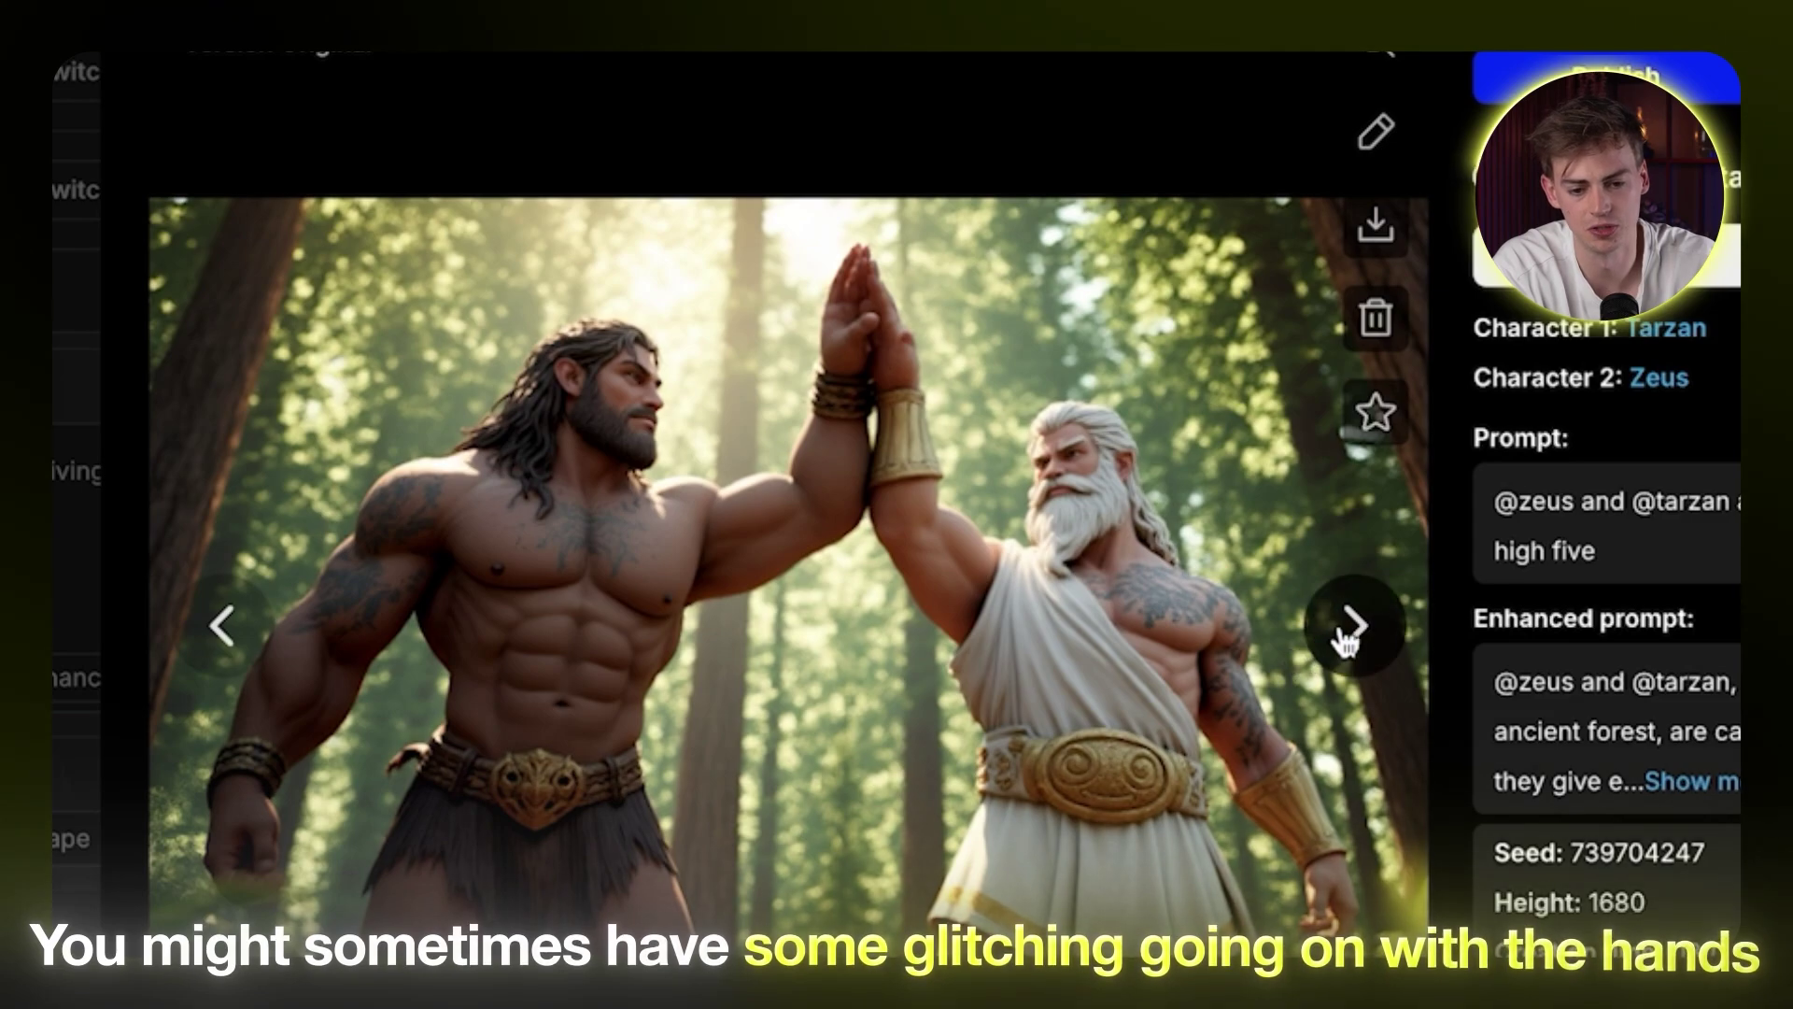
left_click(1352, 625)
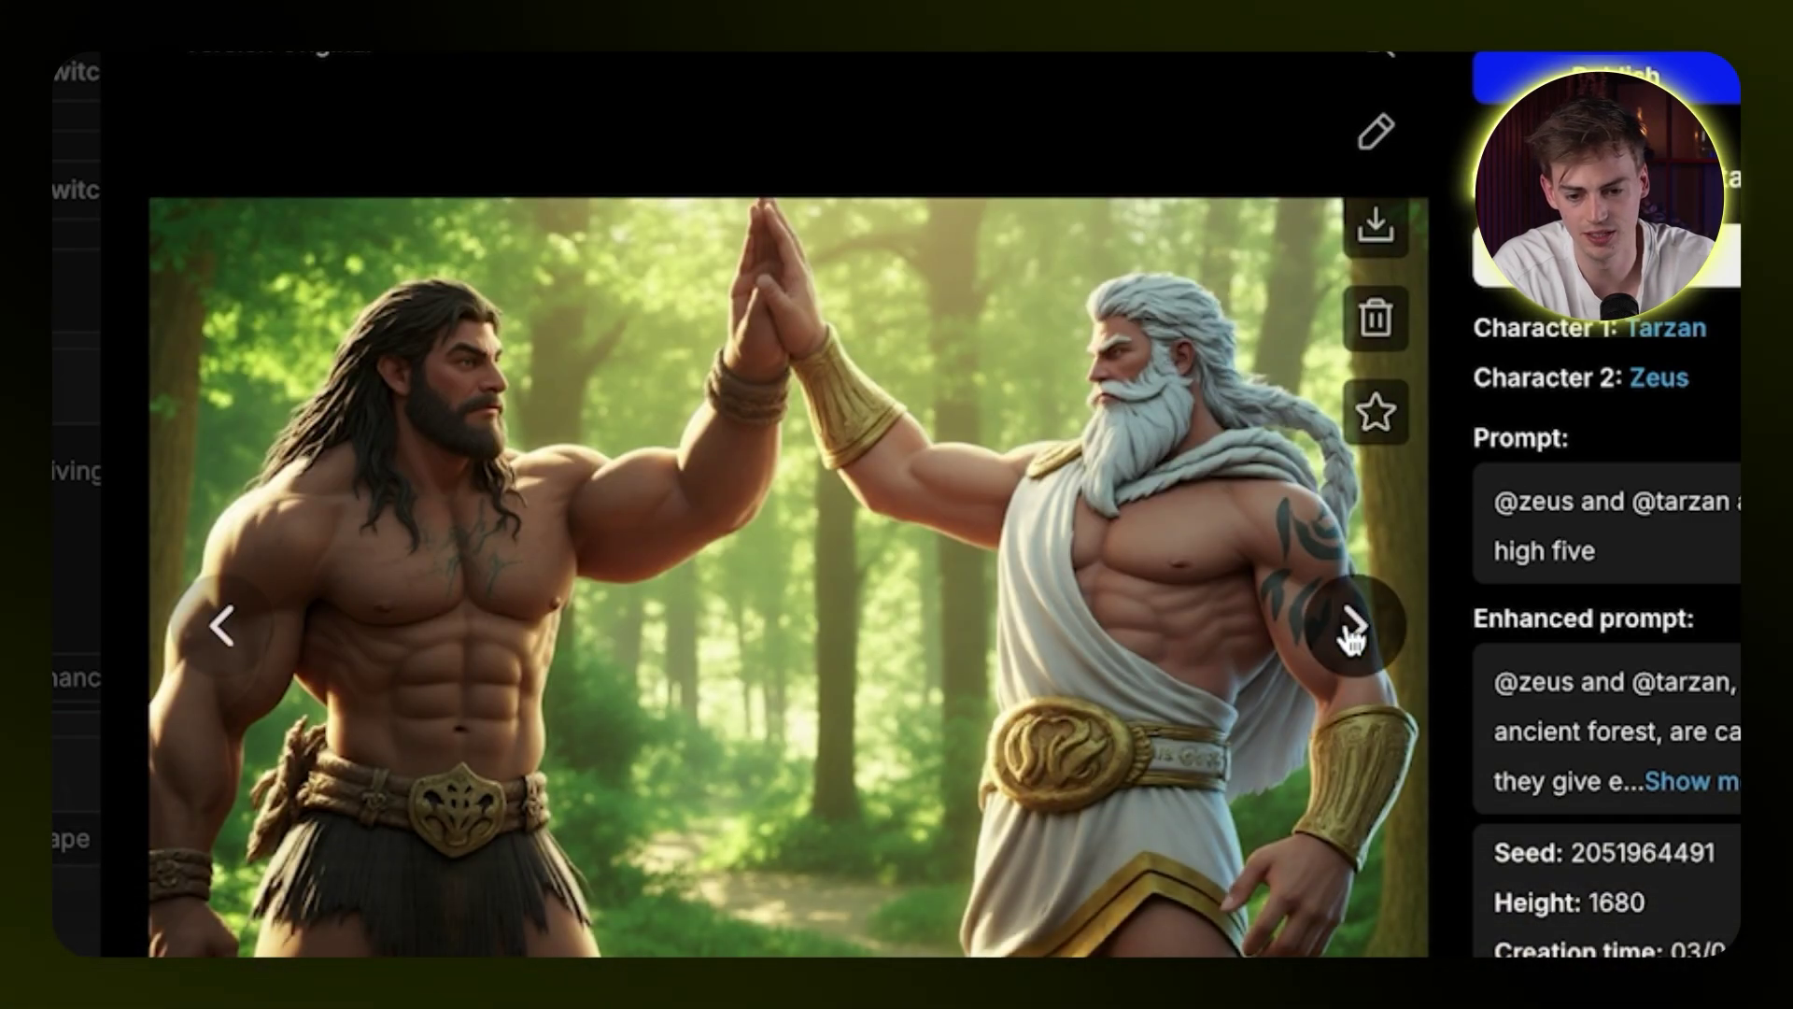
left_click(1353, 627)
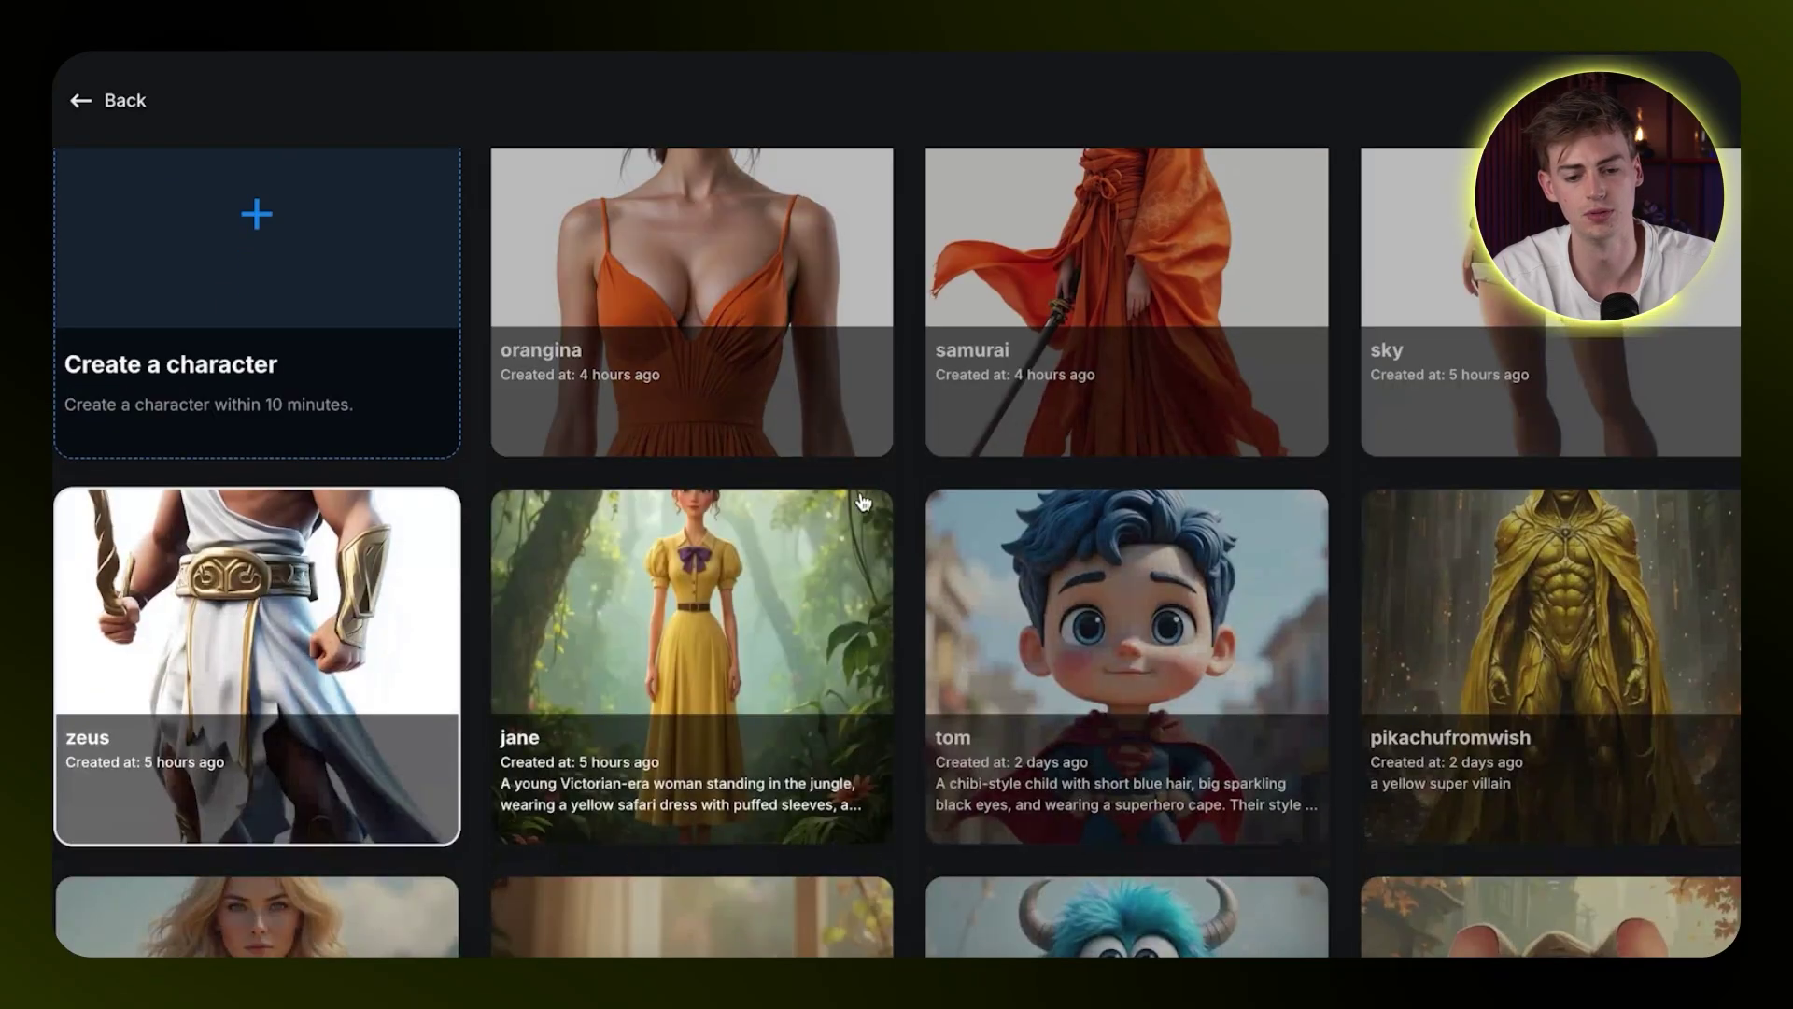
Generate images of tara holding garfieldo in her arms.
scroll(276, 635, "down", 8)
scroll(208, 457, "up", 3)
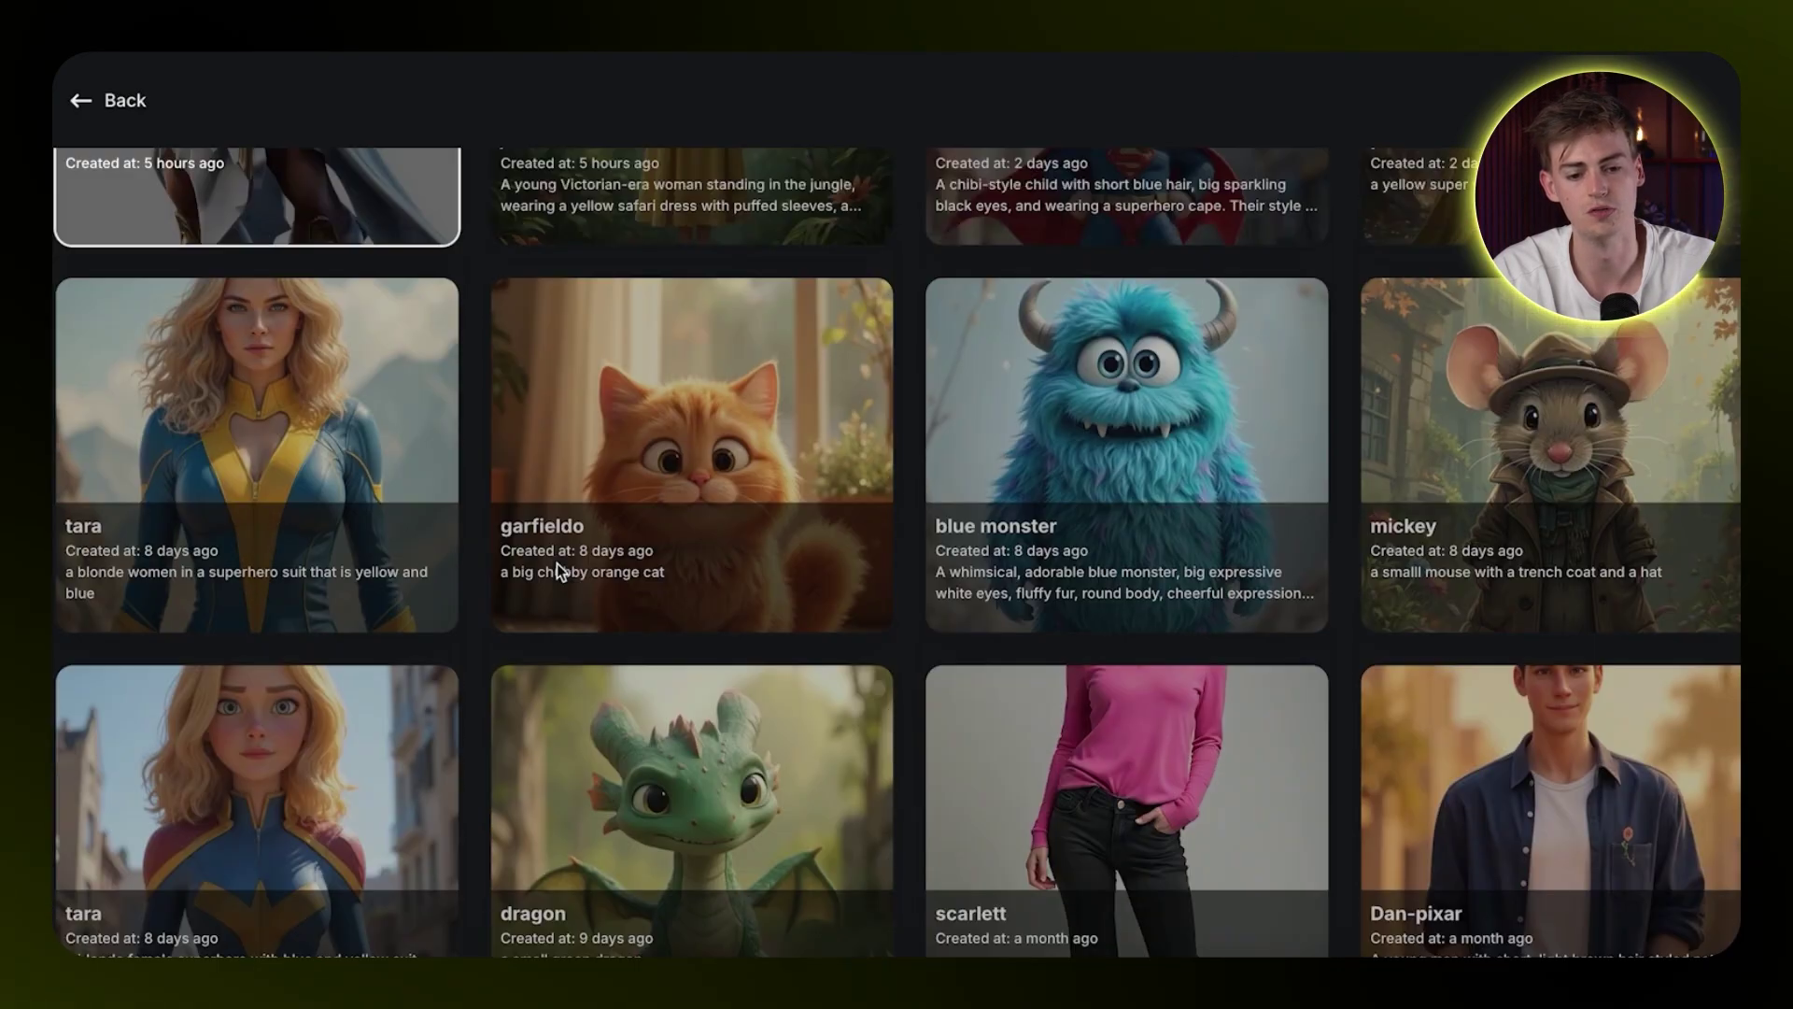
scroll(331, 423, "up", 1)
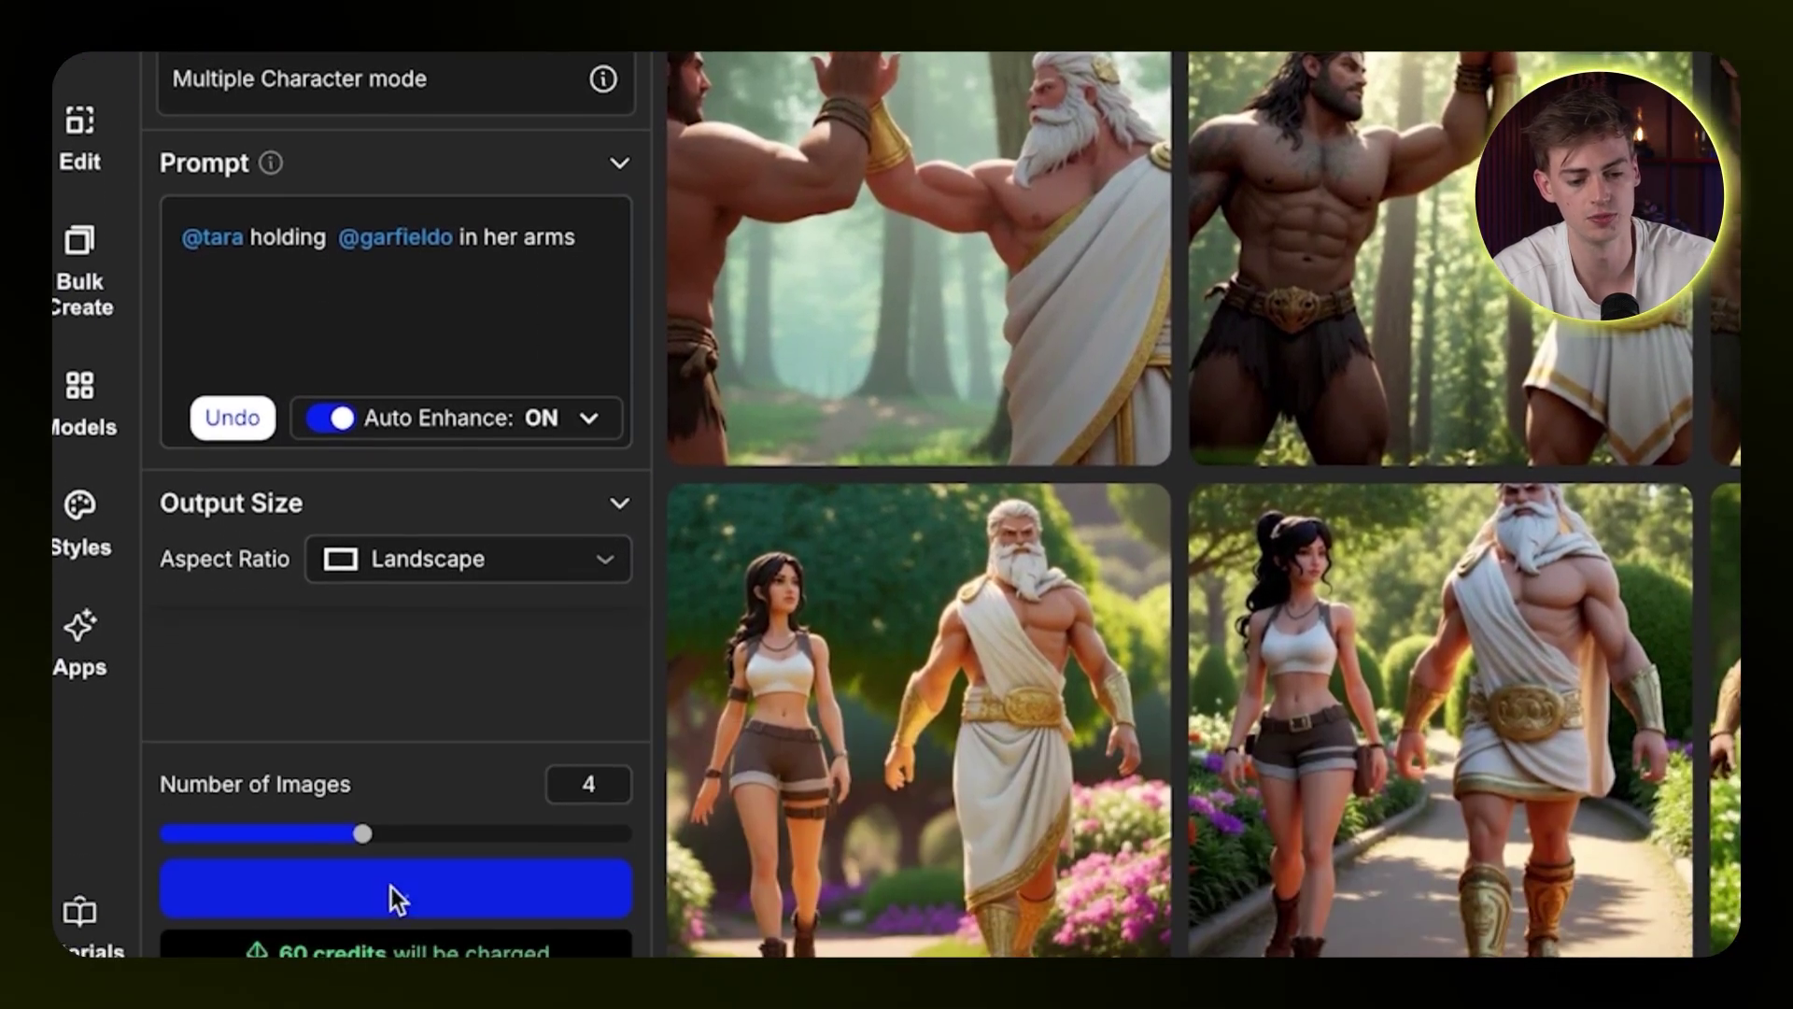
left_click(390, 887)
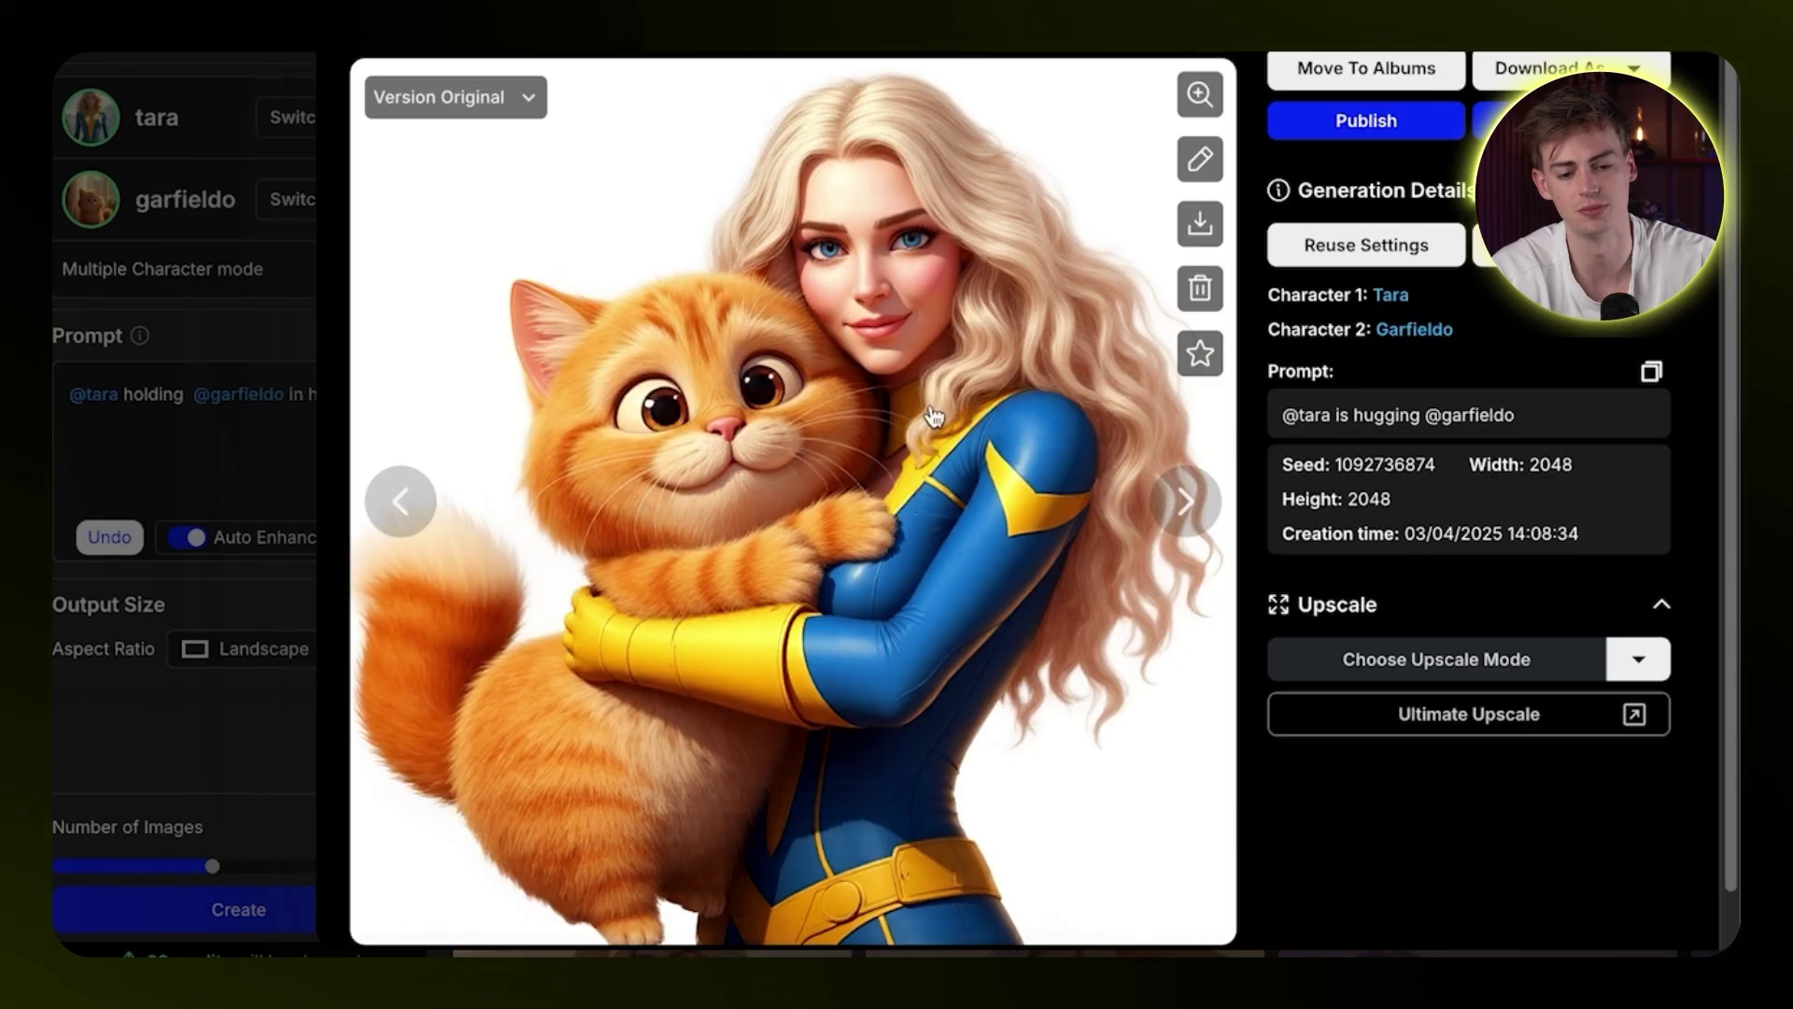
Browse the tara-and-garfieldo images, then the blue monster soccer-in-the-park images.
left_click(1185, 504)
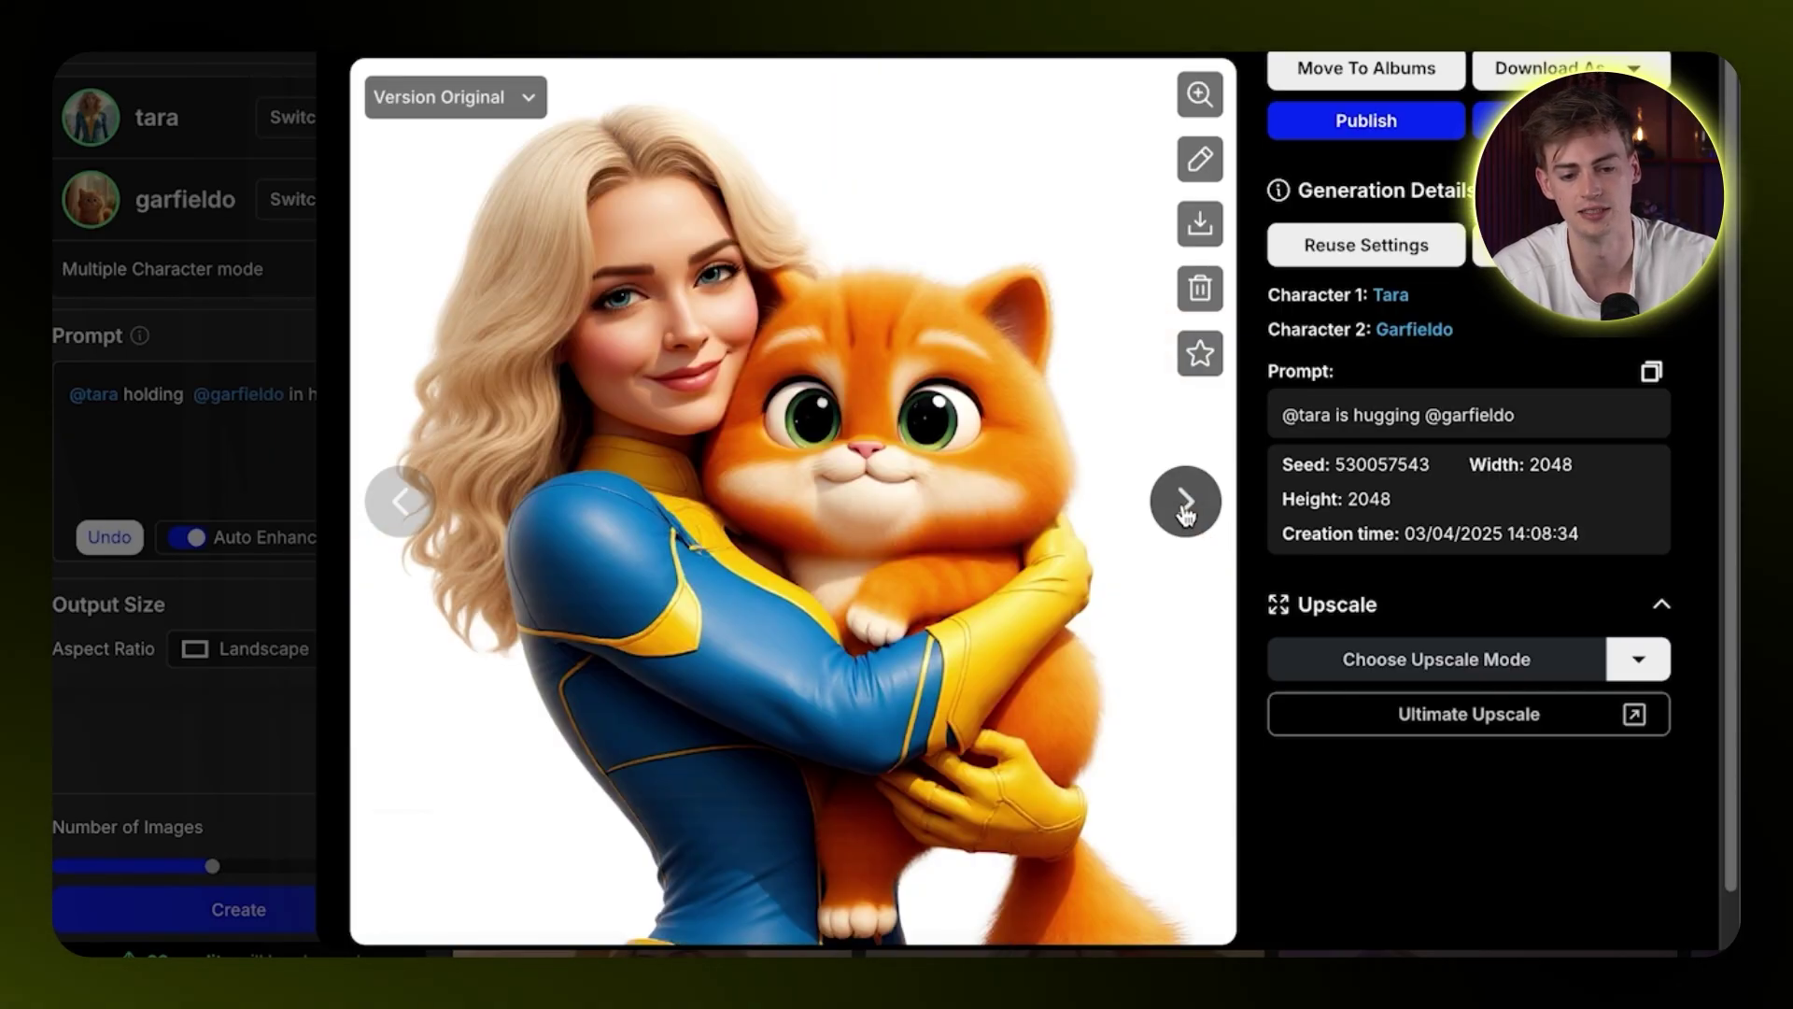
left_click(1183, 504)
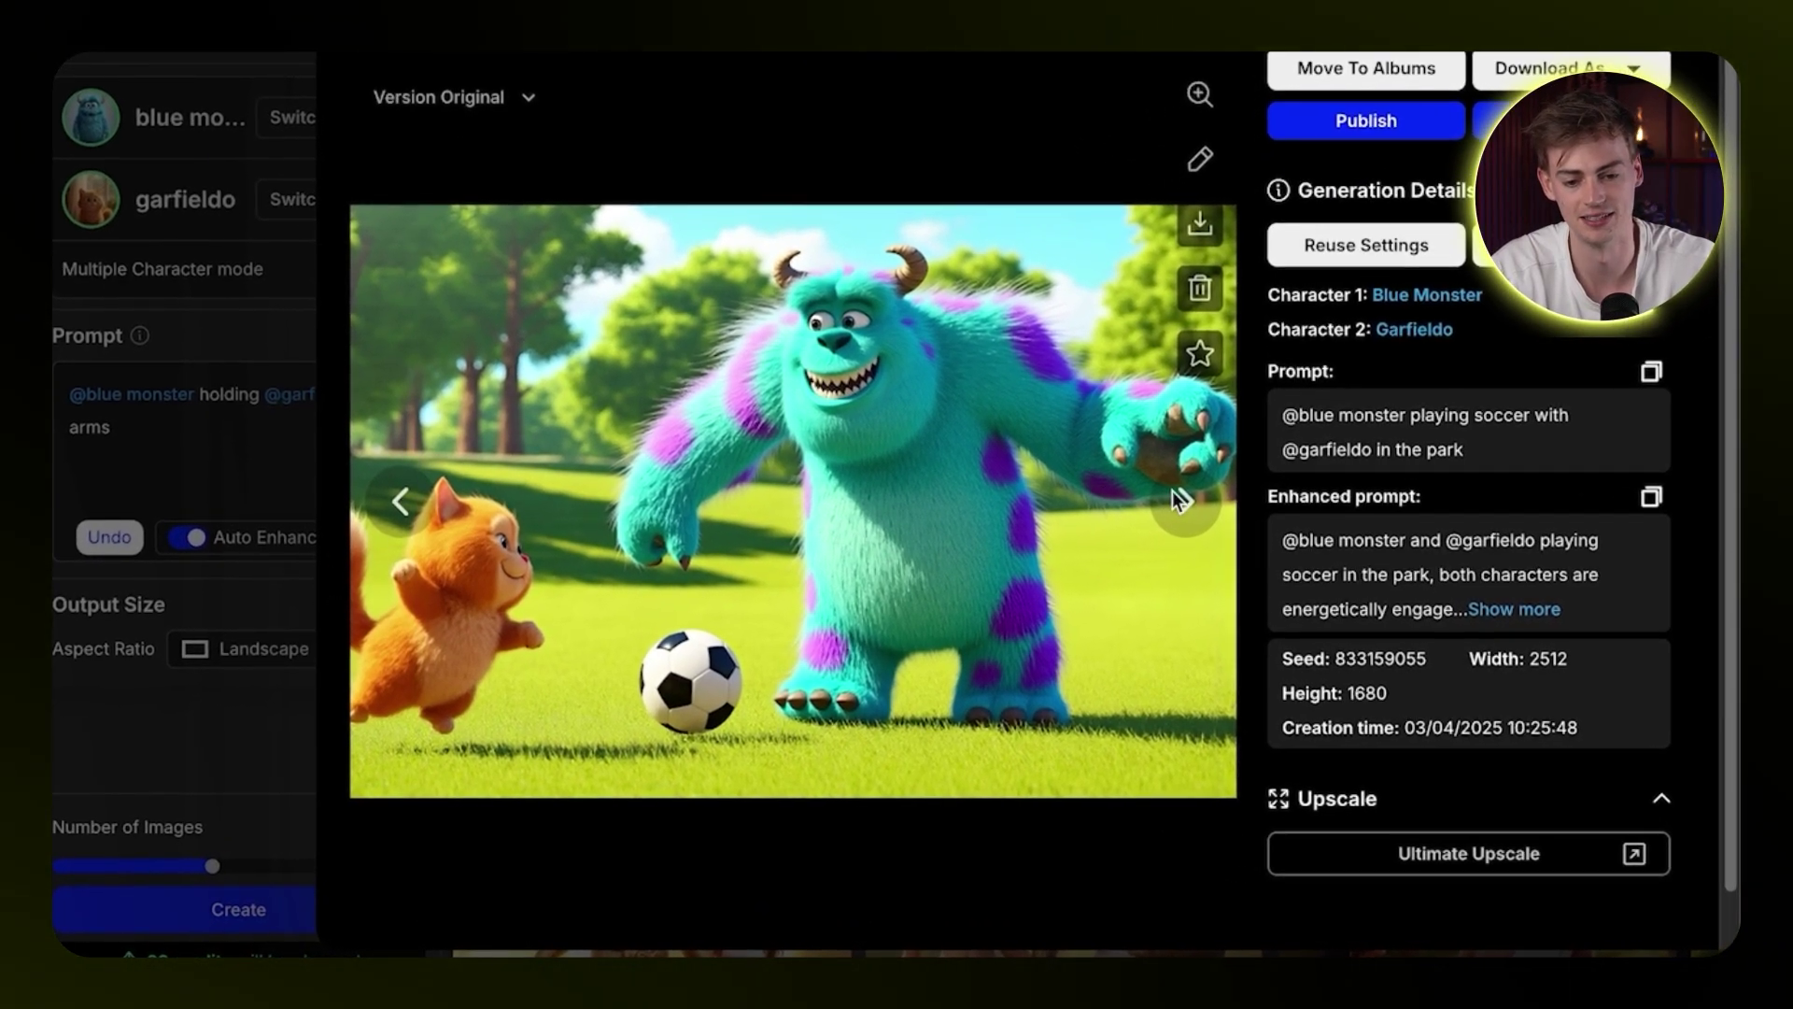
left_click(1185, 501)
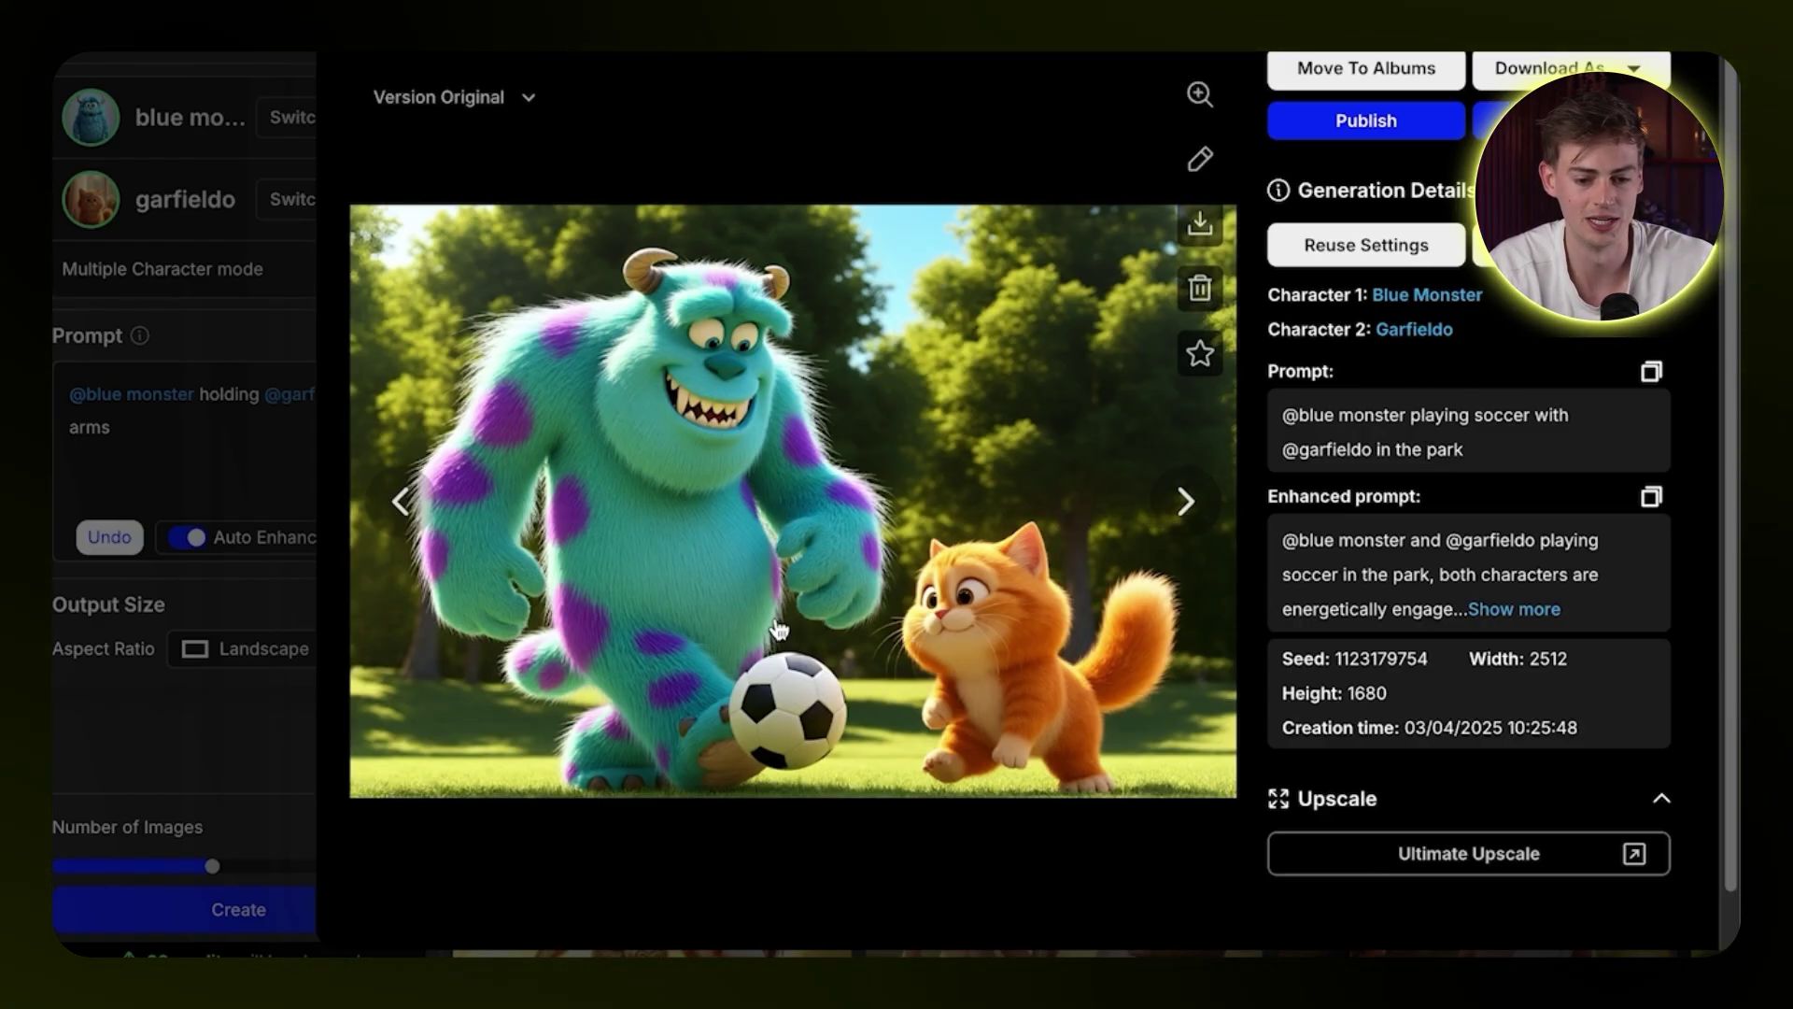
left_click(1186, 502)
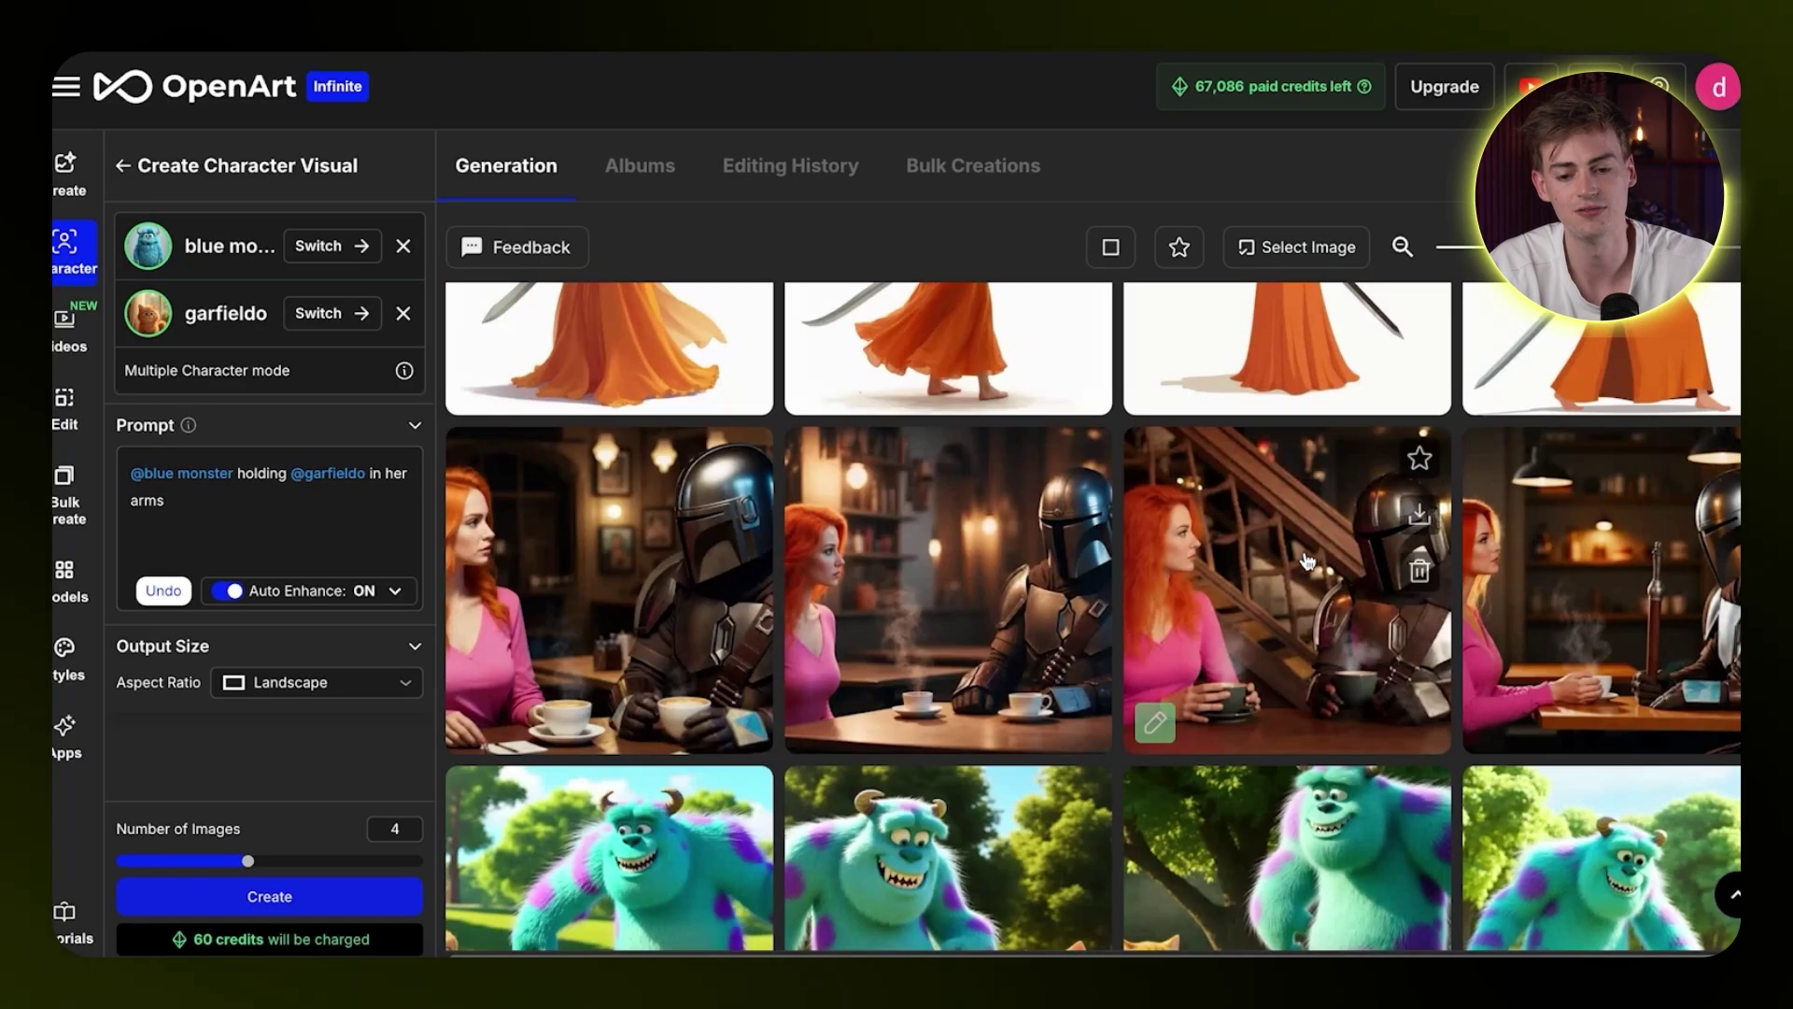
Browse the scarlett and The-Mandalorian cafe images, then scroll up to earlier gallery results.
scroll(952, 523, "up", 1)
left_click(642, 592)
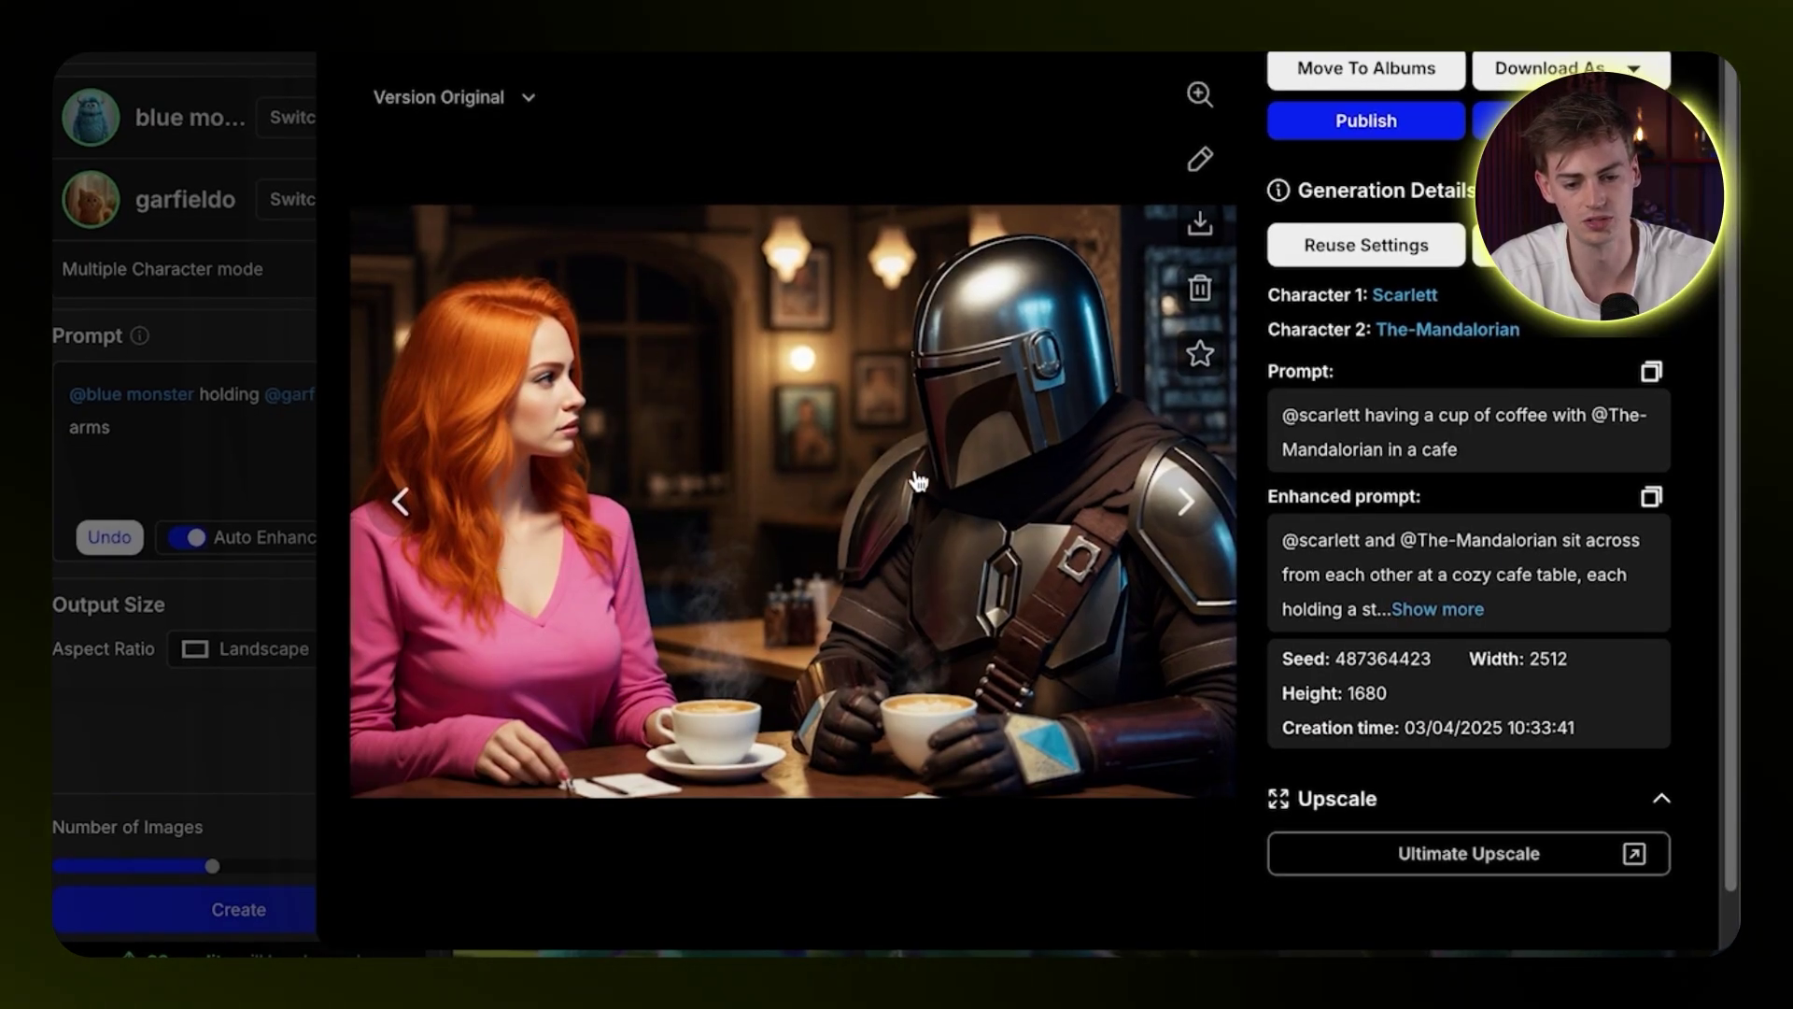
left_click(1188, 503)
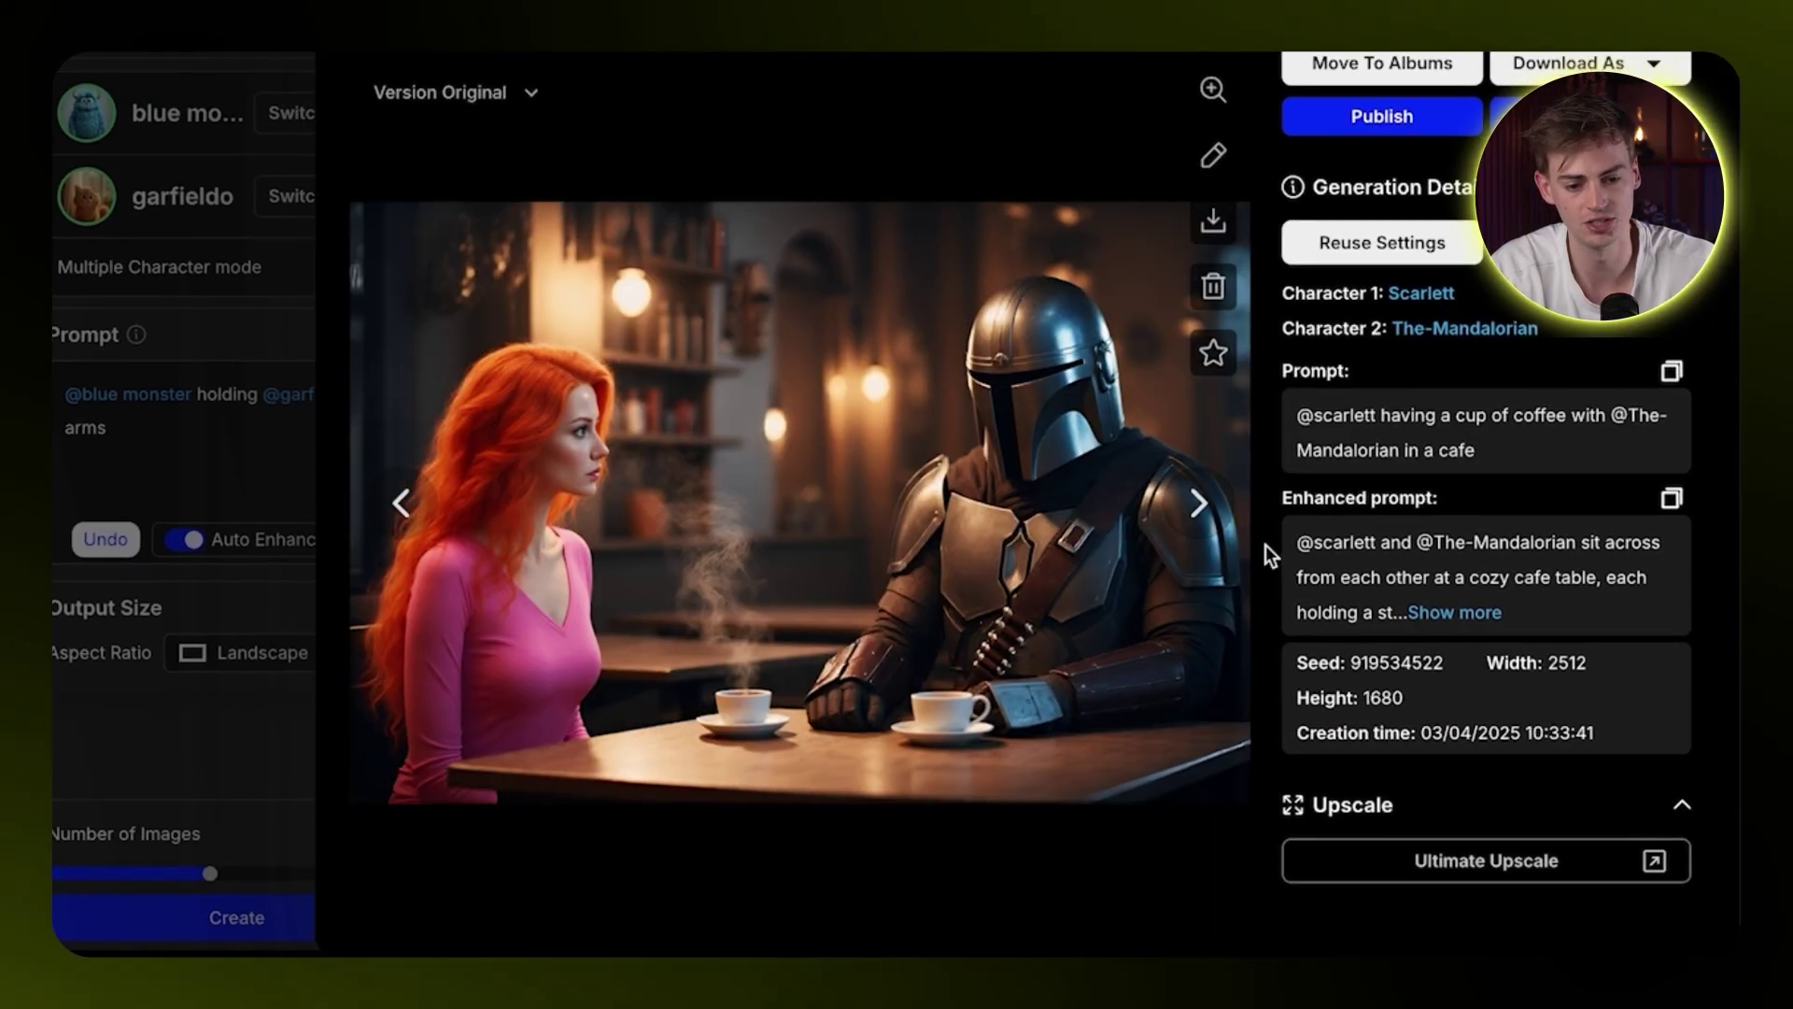
left_click(1186, 502)
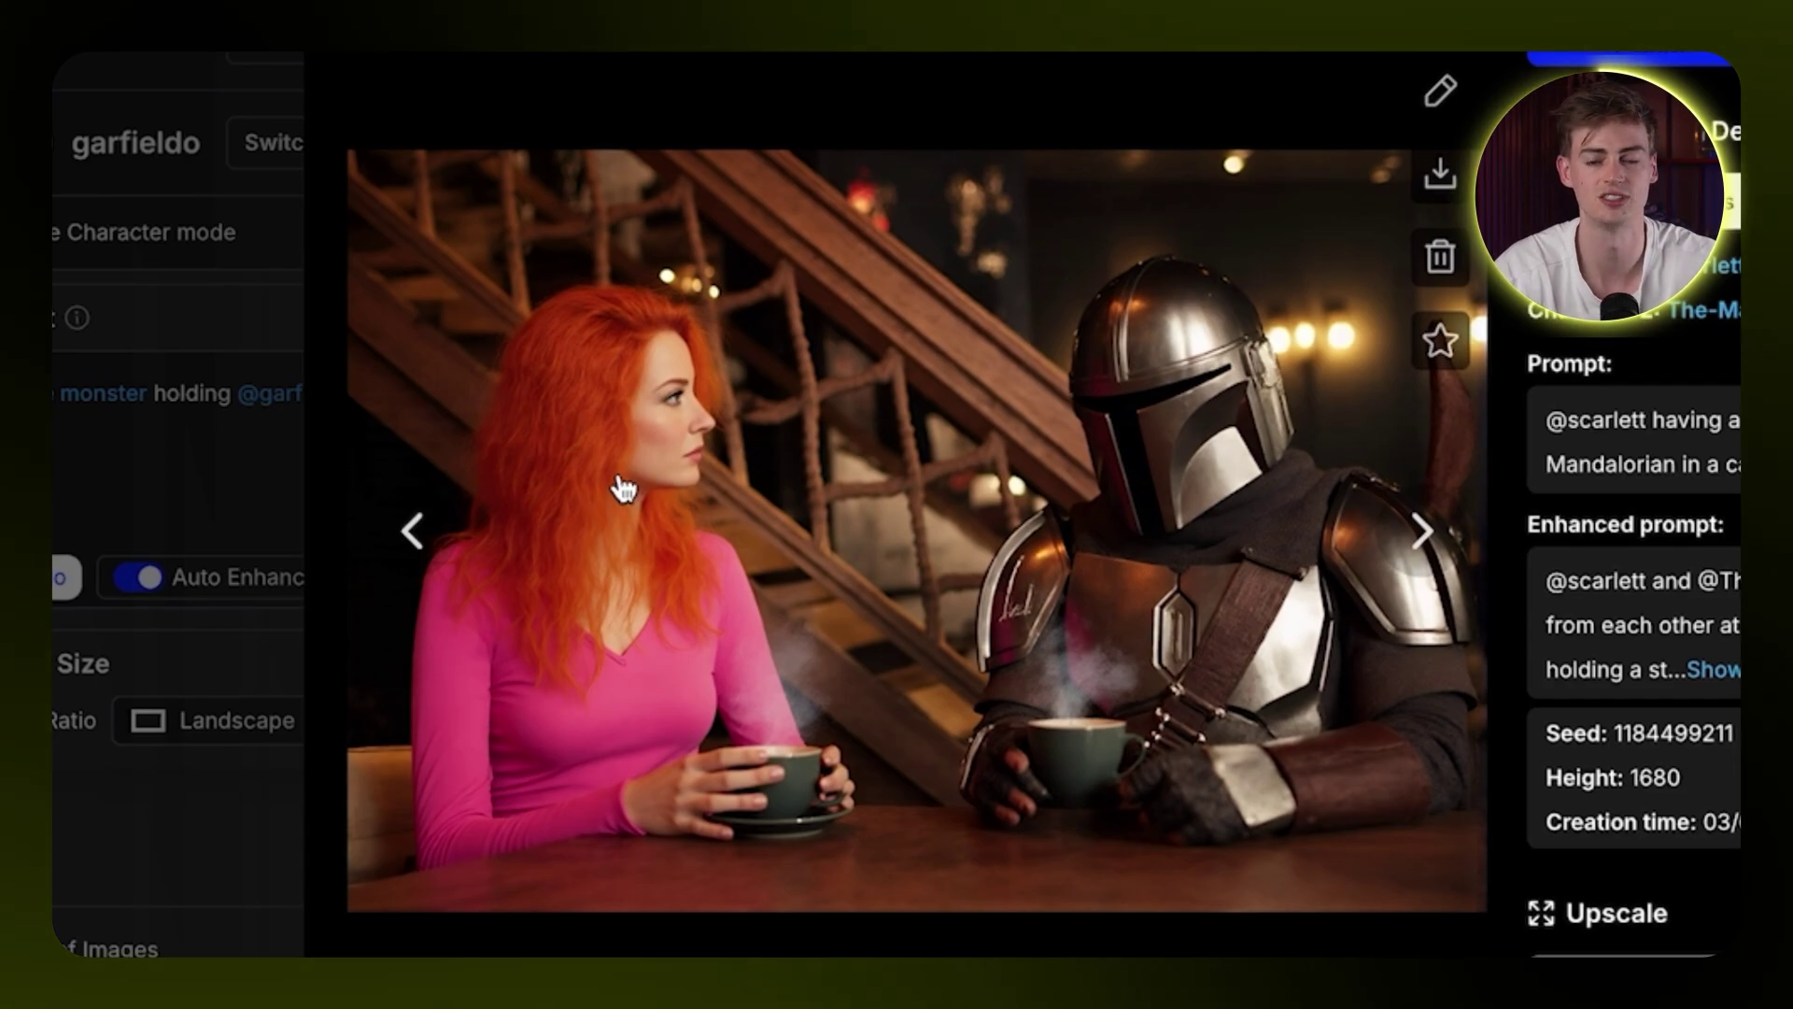
key("Escape")
scroll(1212, 603, "up", 3)
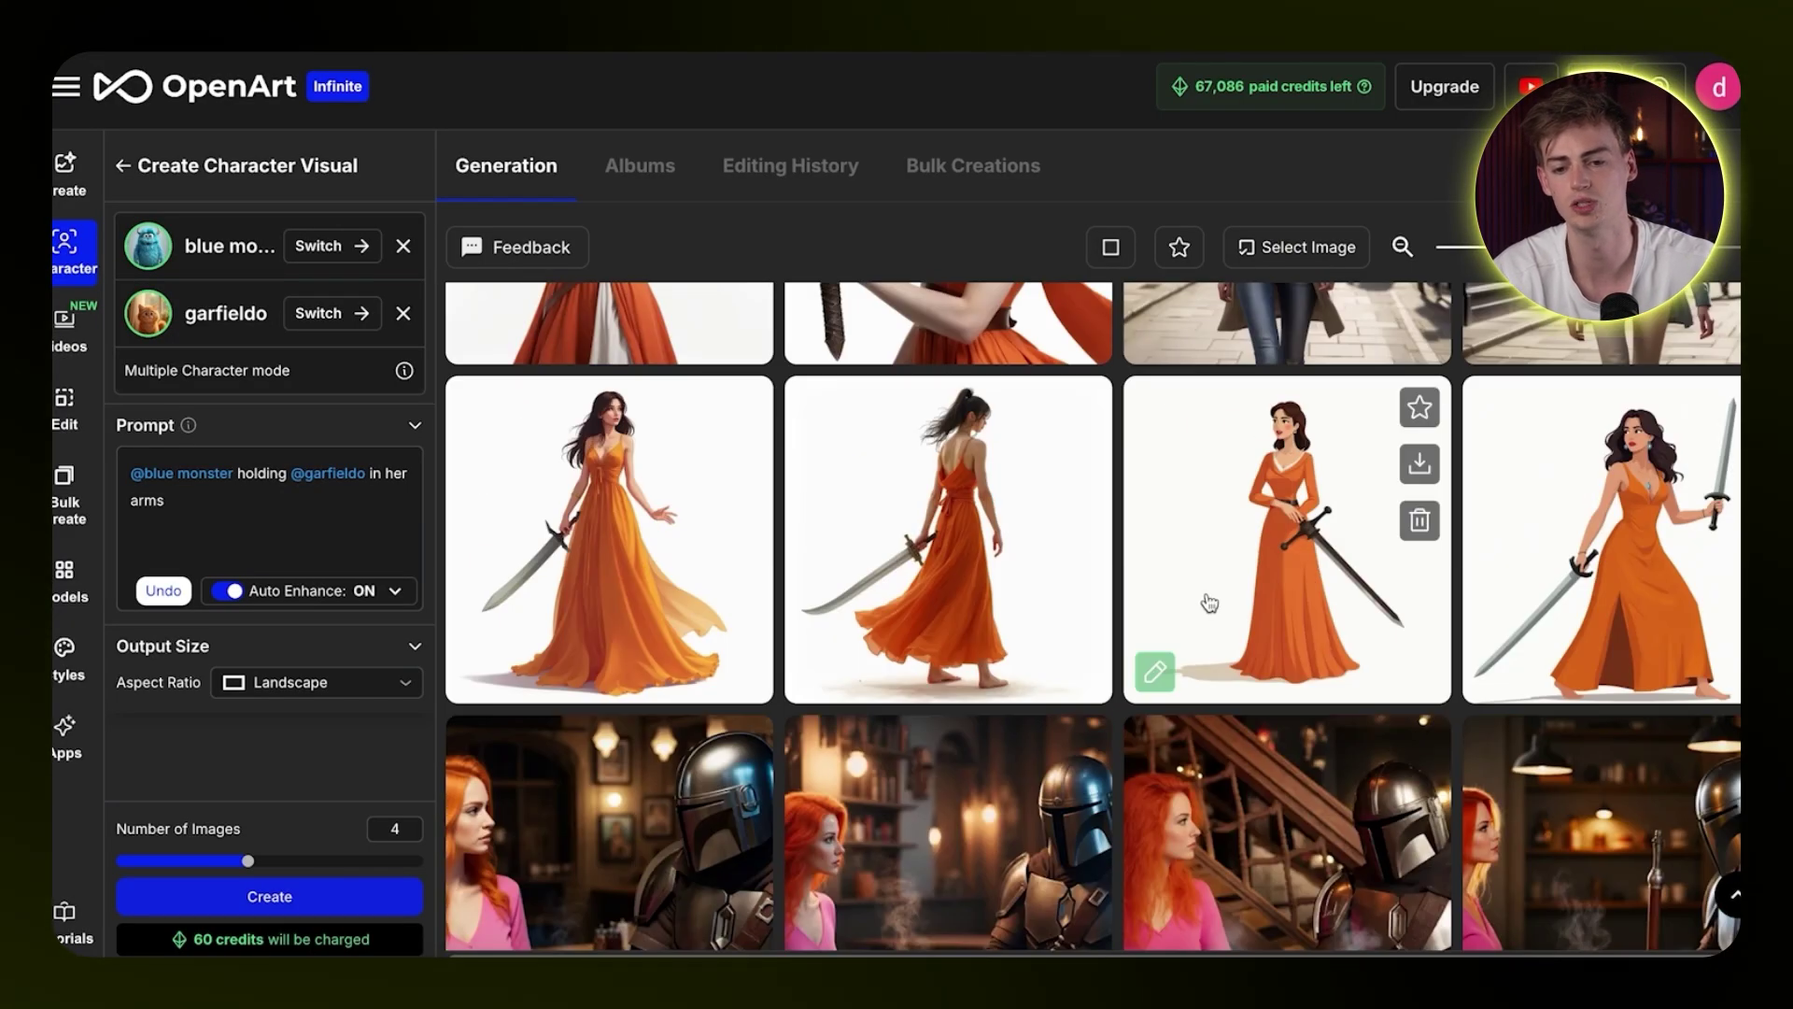
scroll(1210, 602, "up", 2)
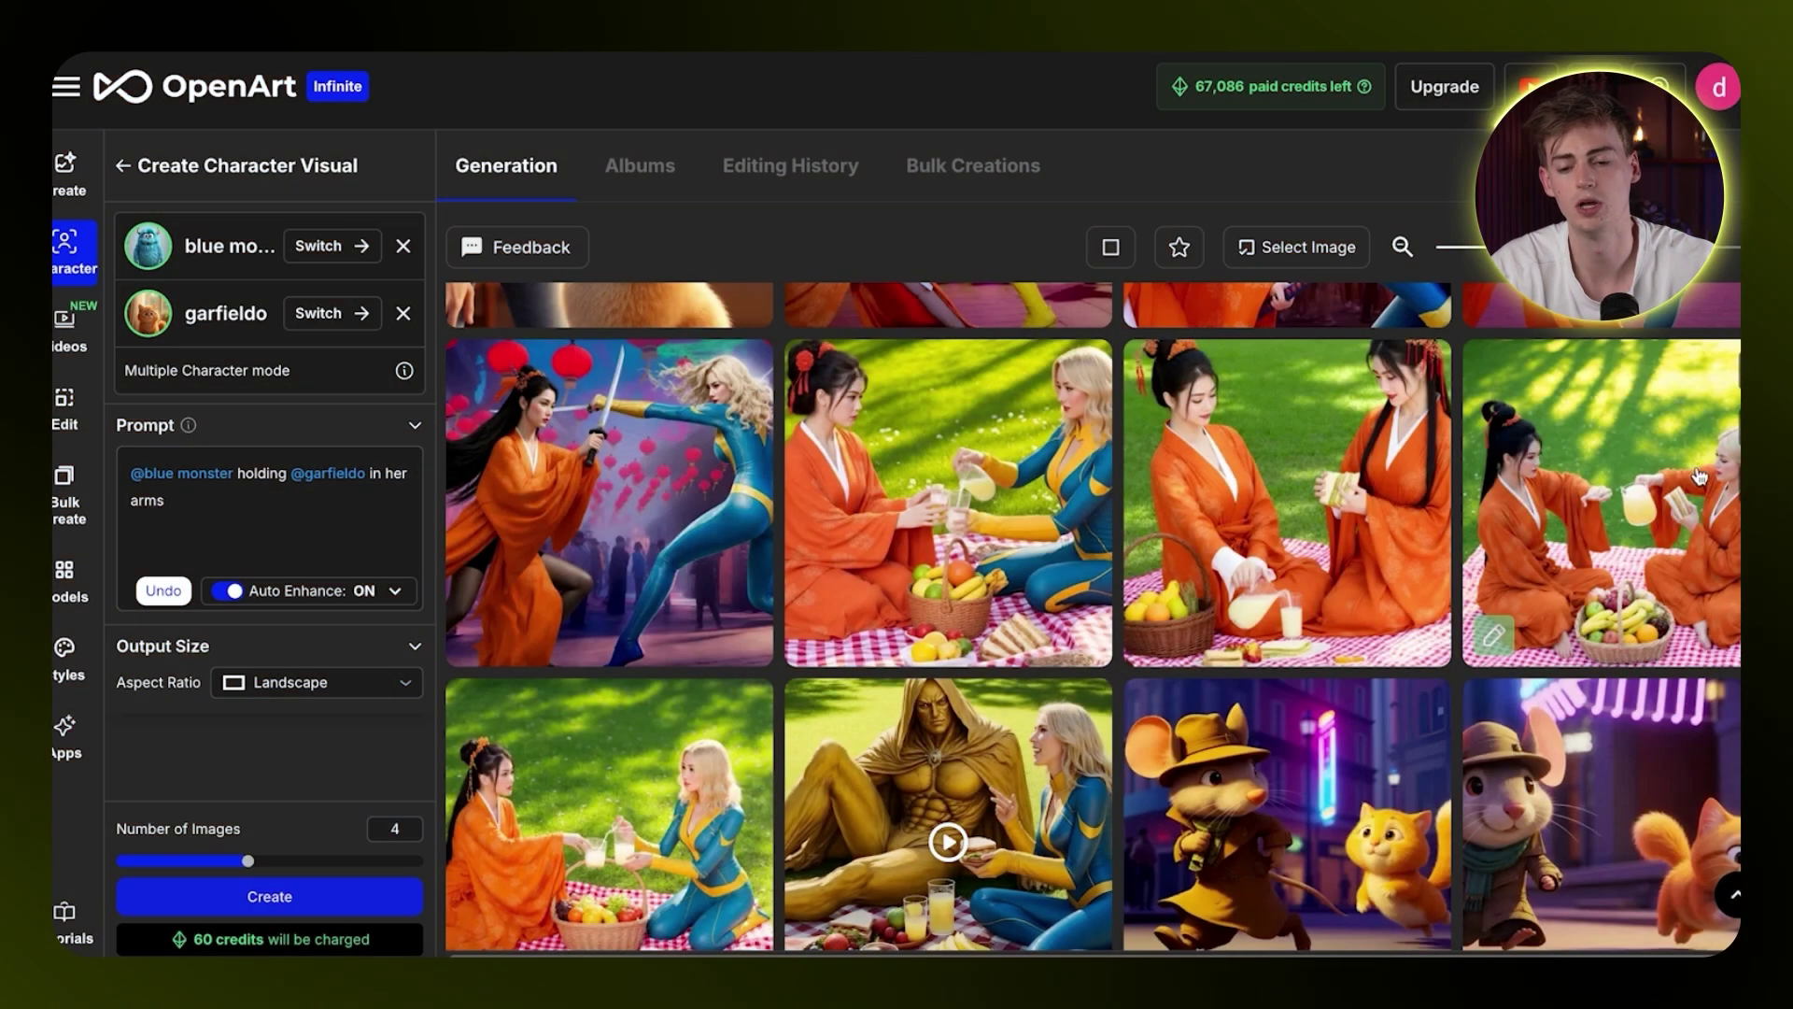
Browse the picnic image variations with their generation details.
left_click(1616, 478)
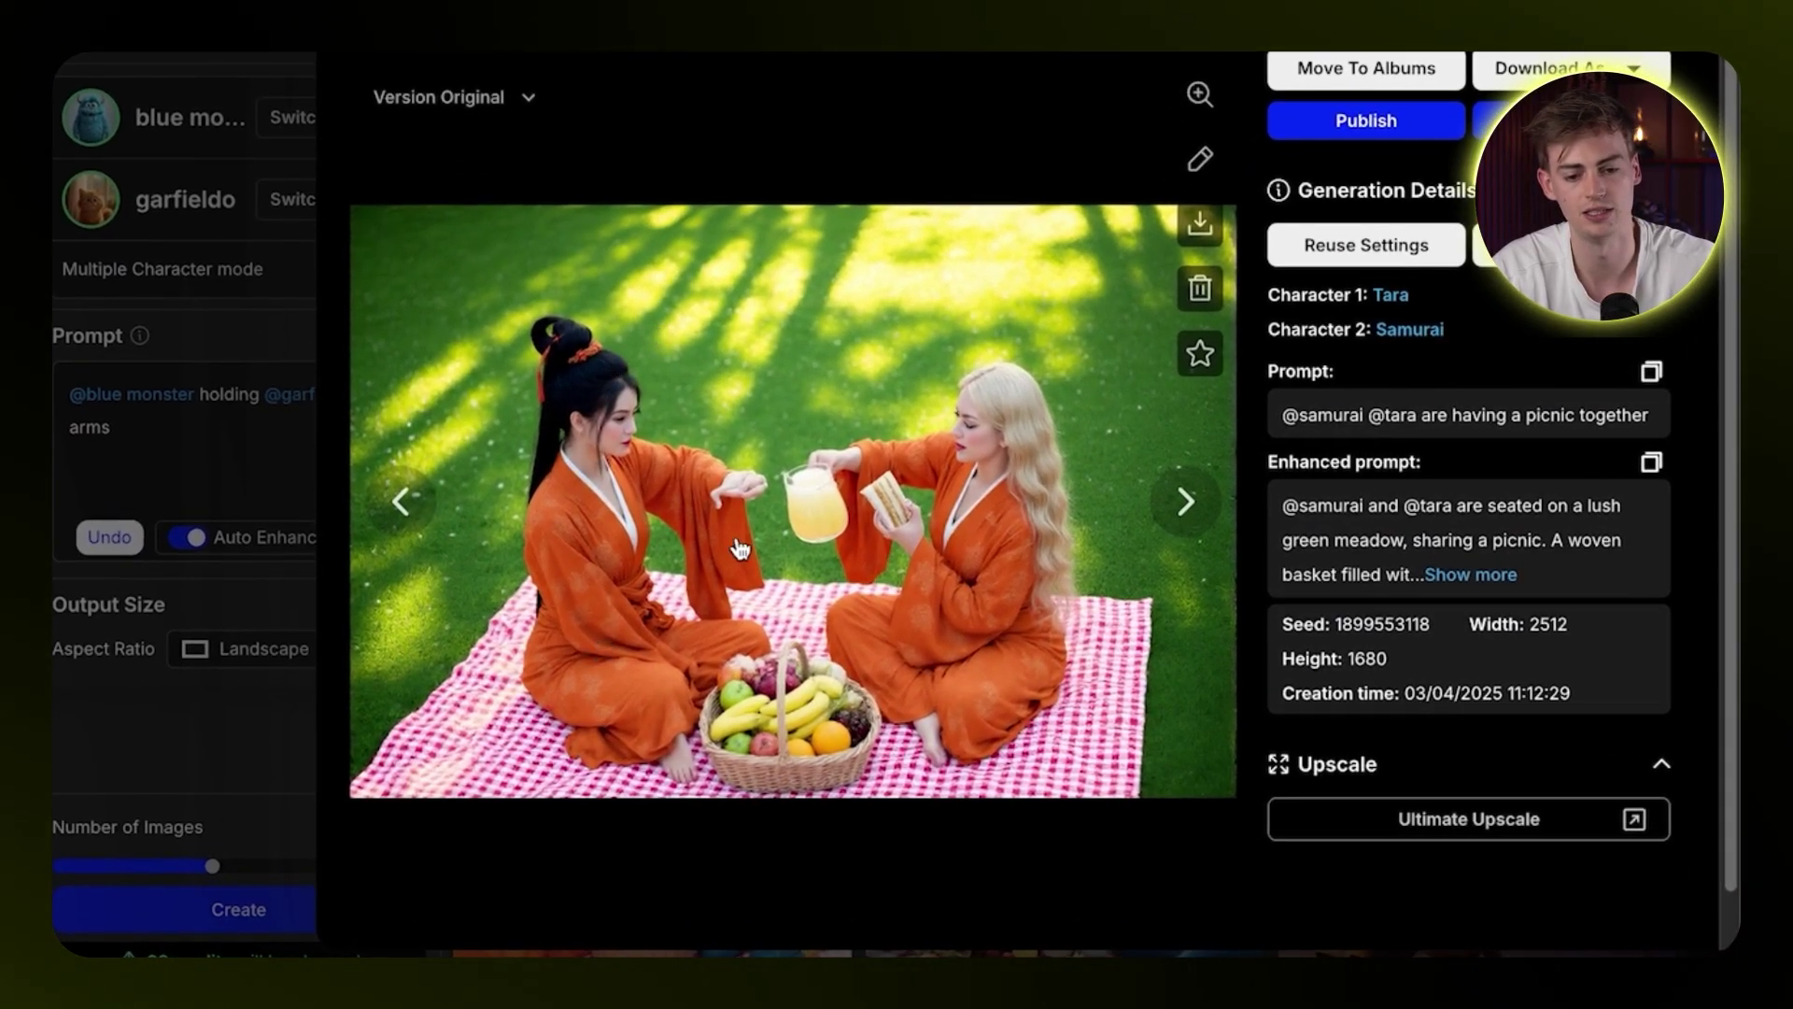
left_click(402, 501)
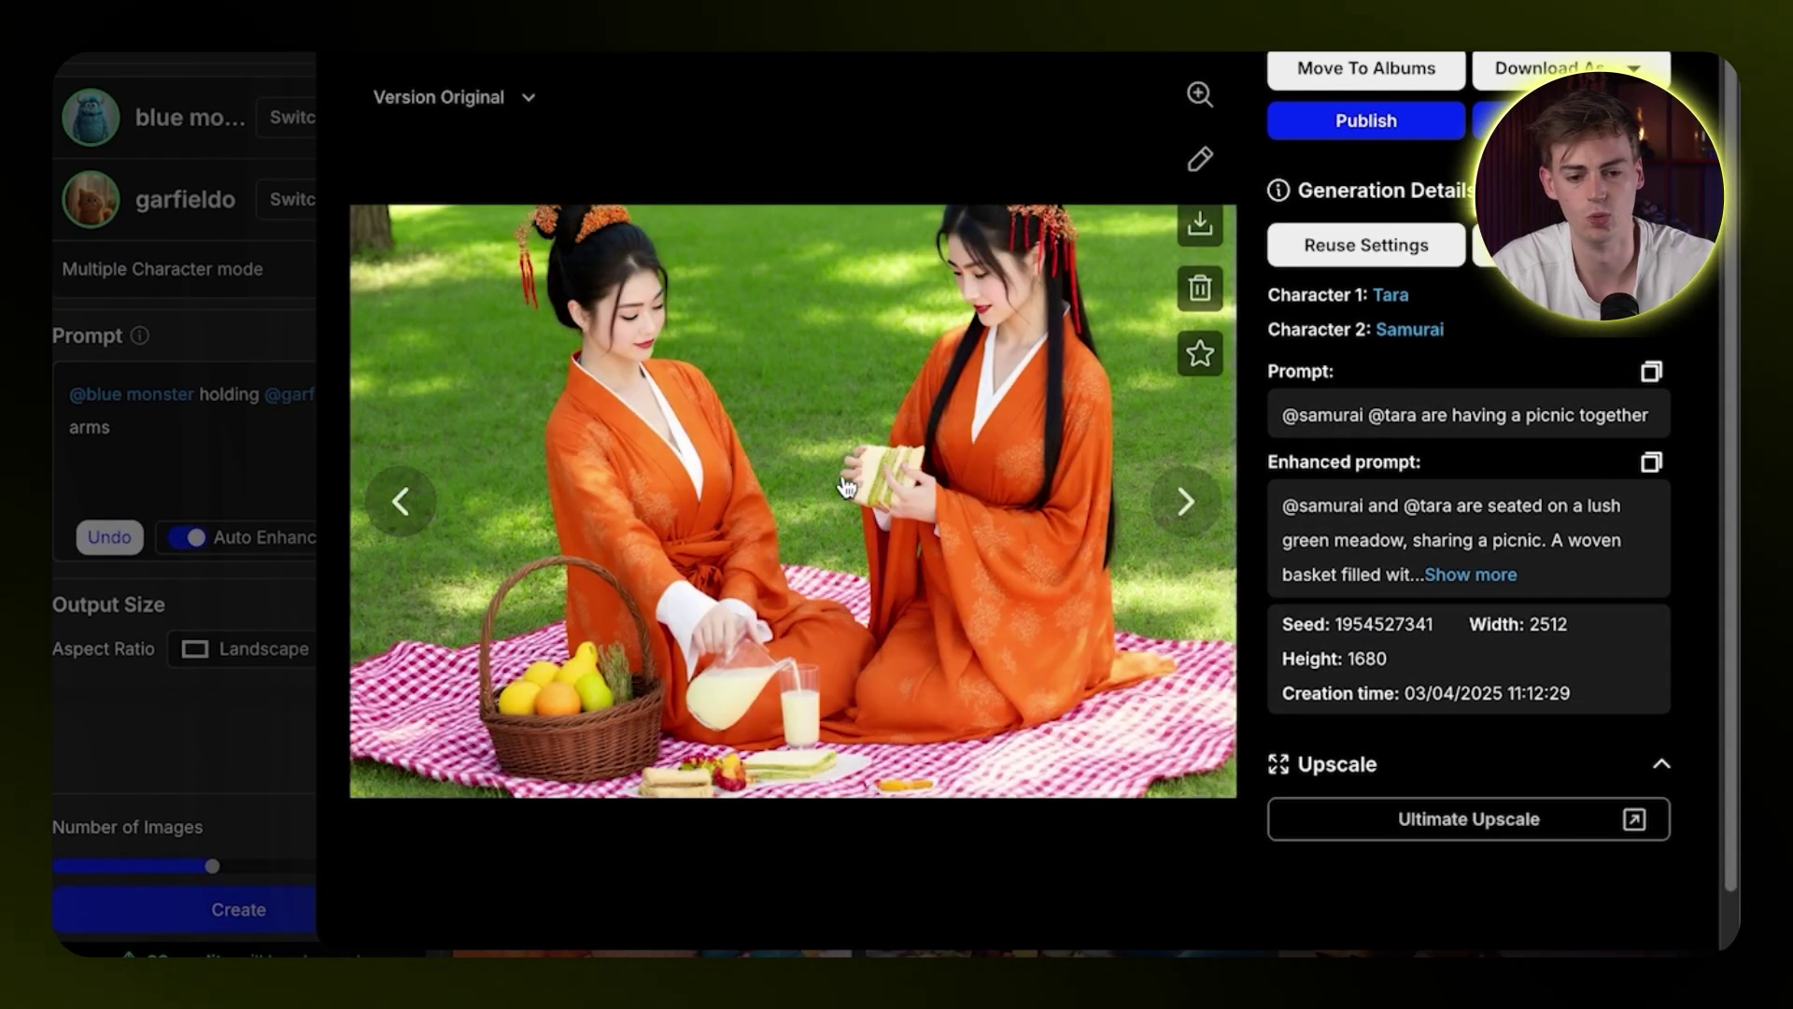
left_click(404, 495)
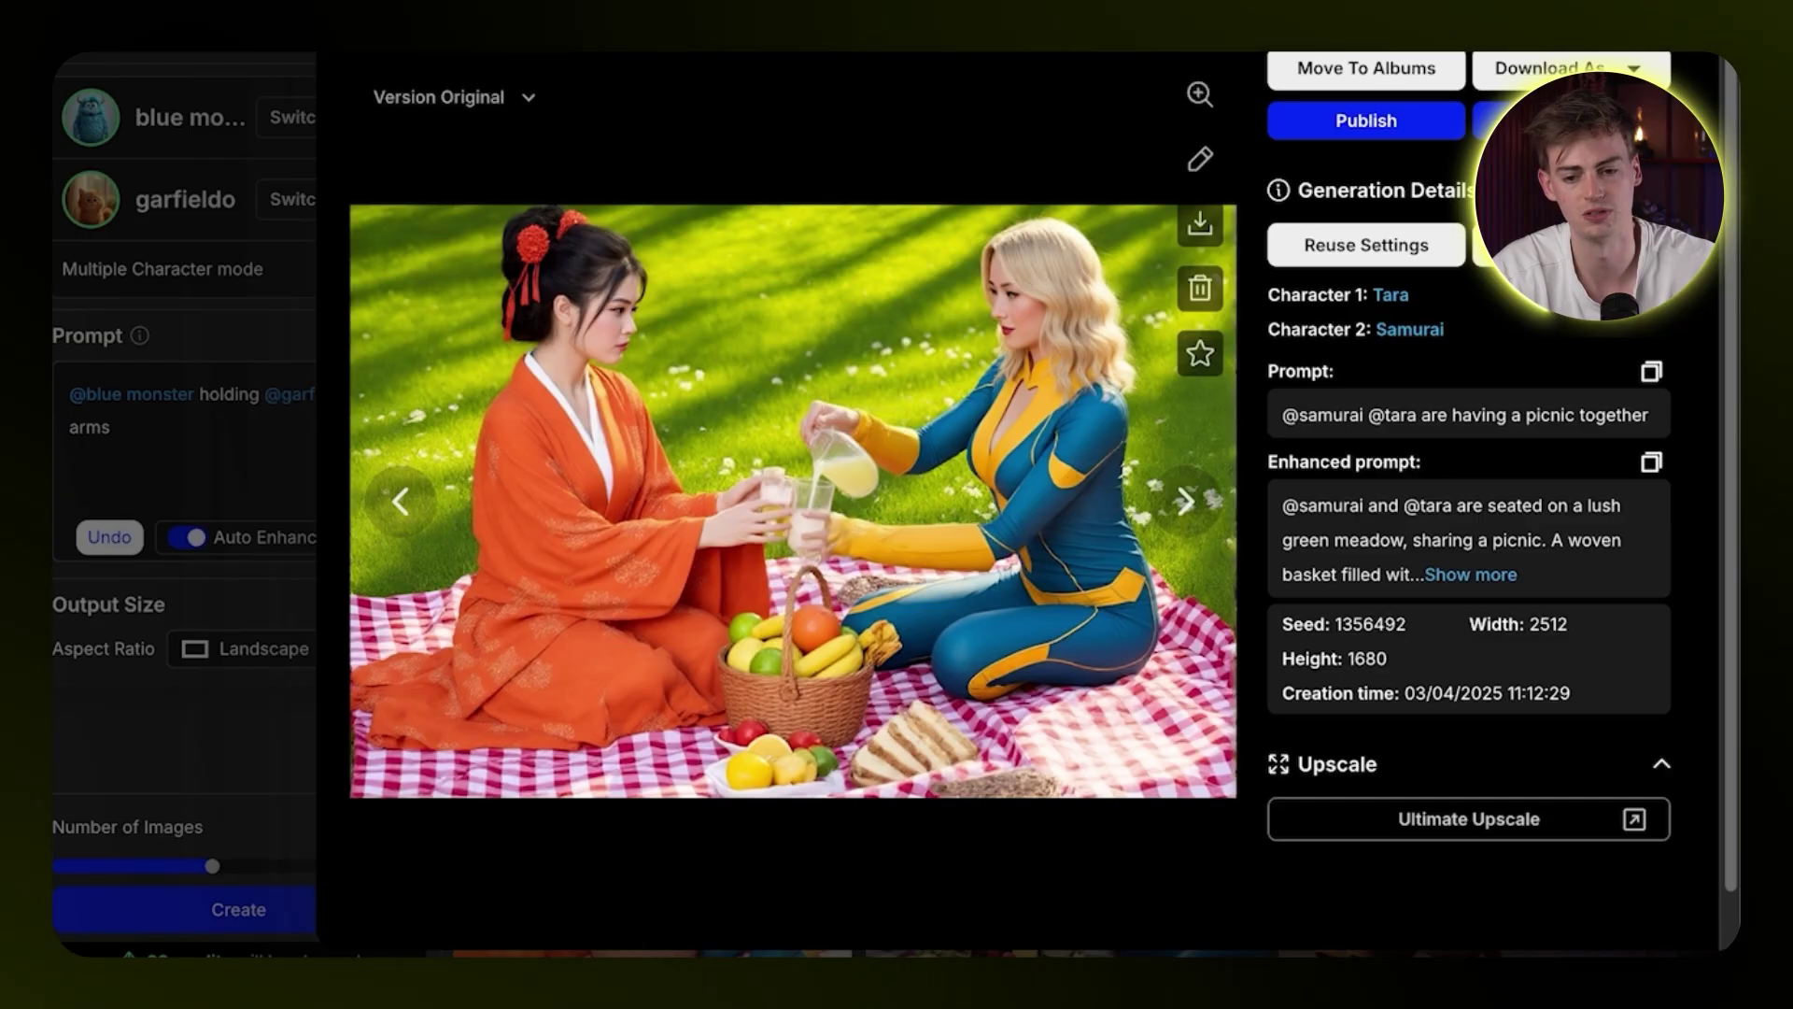
key("Escape")
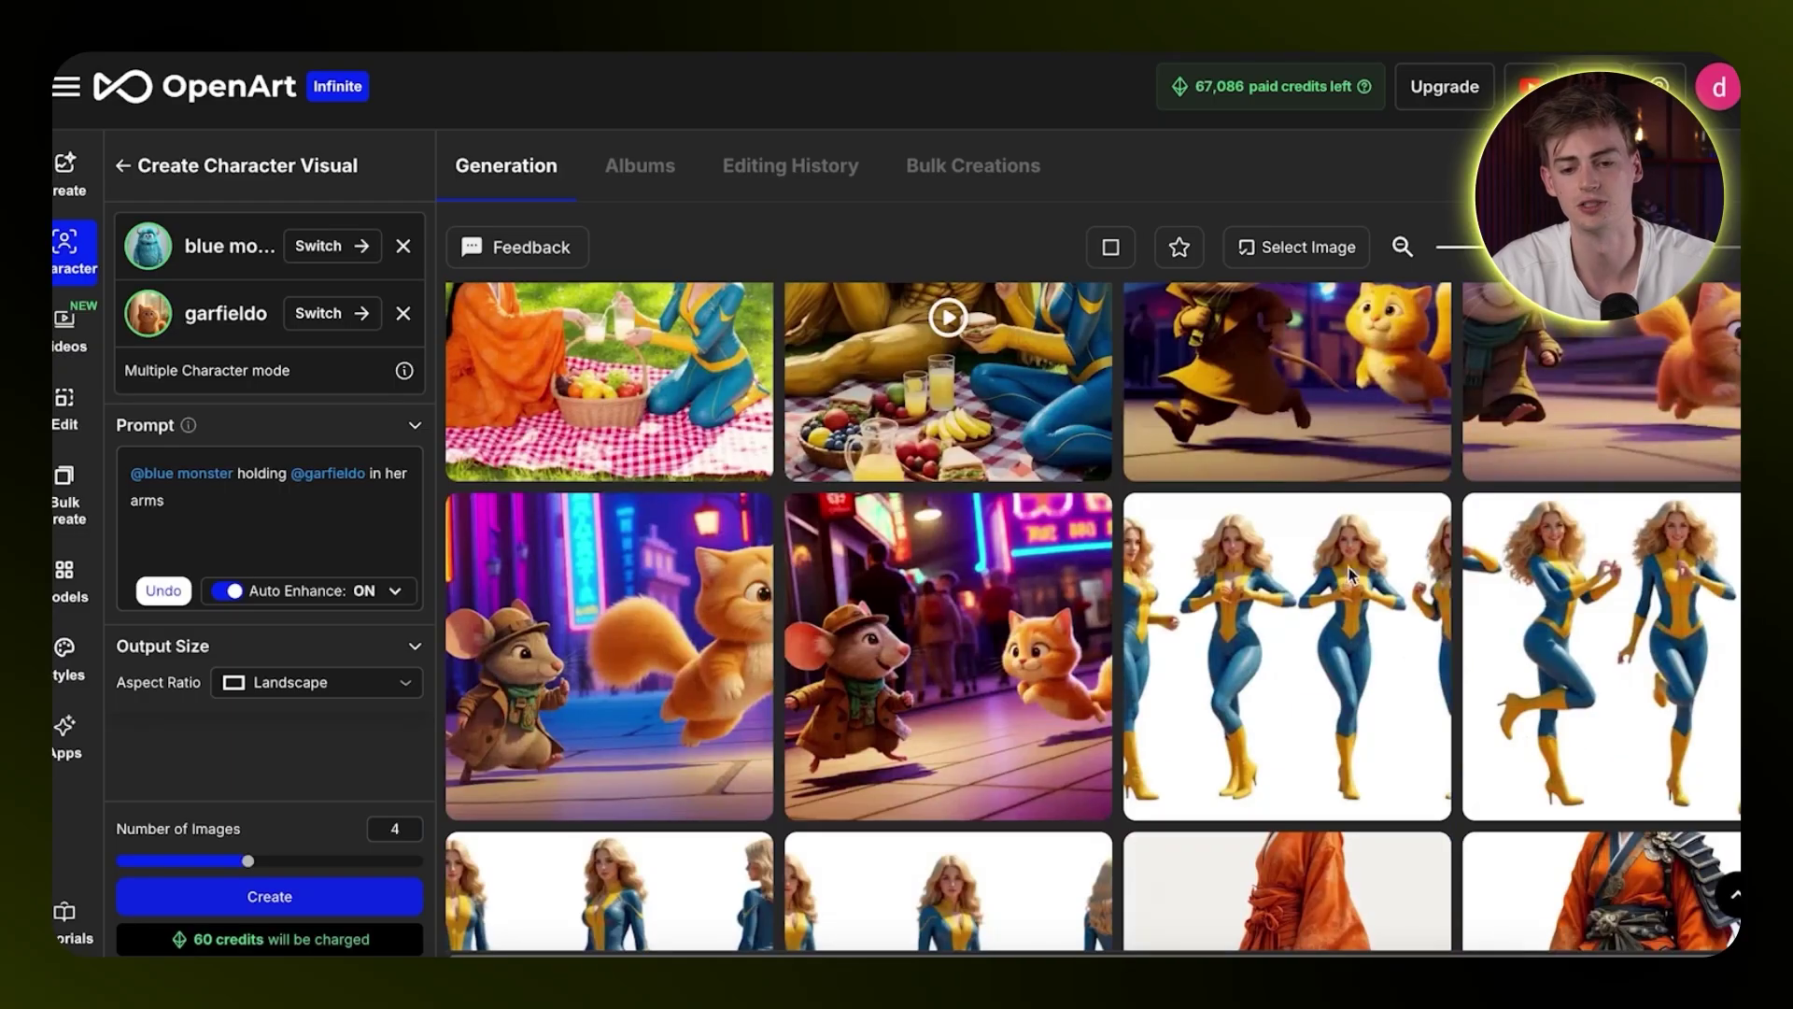
Open the mouse-and-cat image and advance to Dan-Pixar patting Garfieldo.
scroll(1348, 568, "up", 3)
left_click(1348, 568)
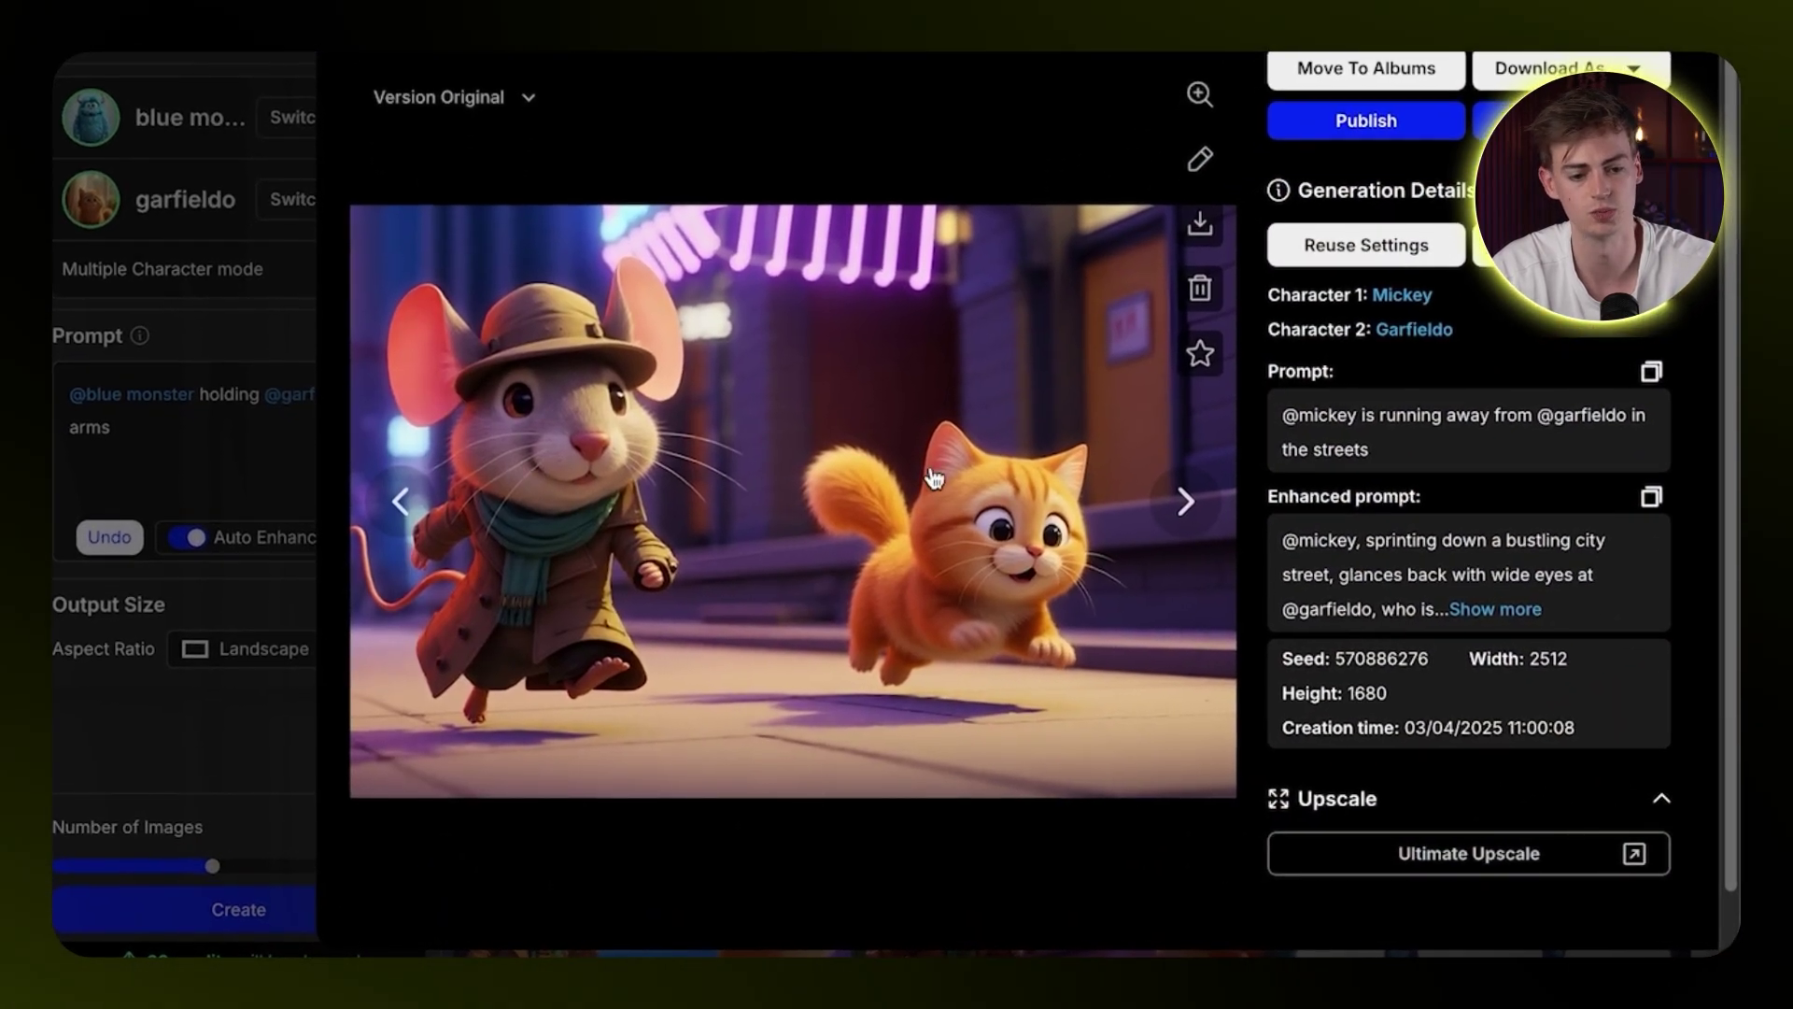
key("Right")
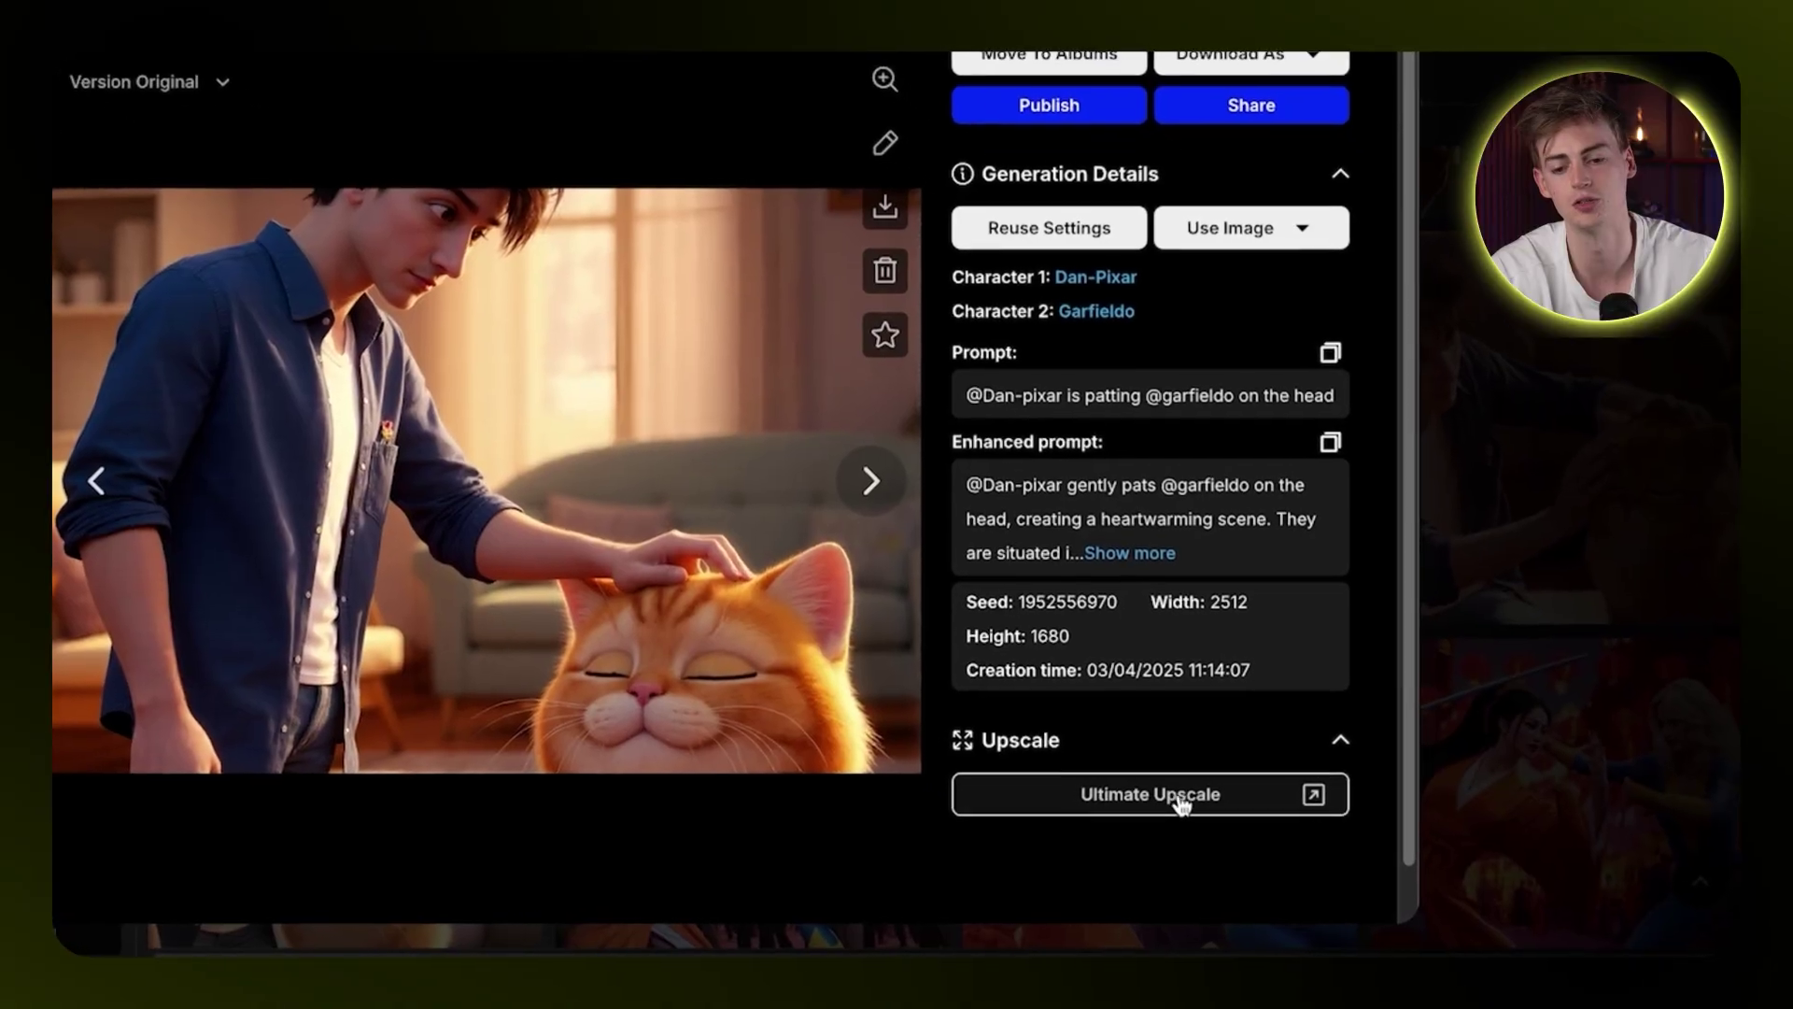
Precise-upscale the patting image to 4096×2752 and compare it before and after.
left_click(1240, 821)
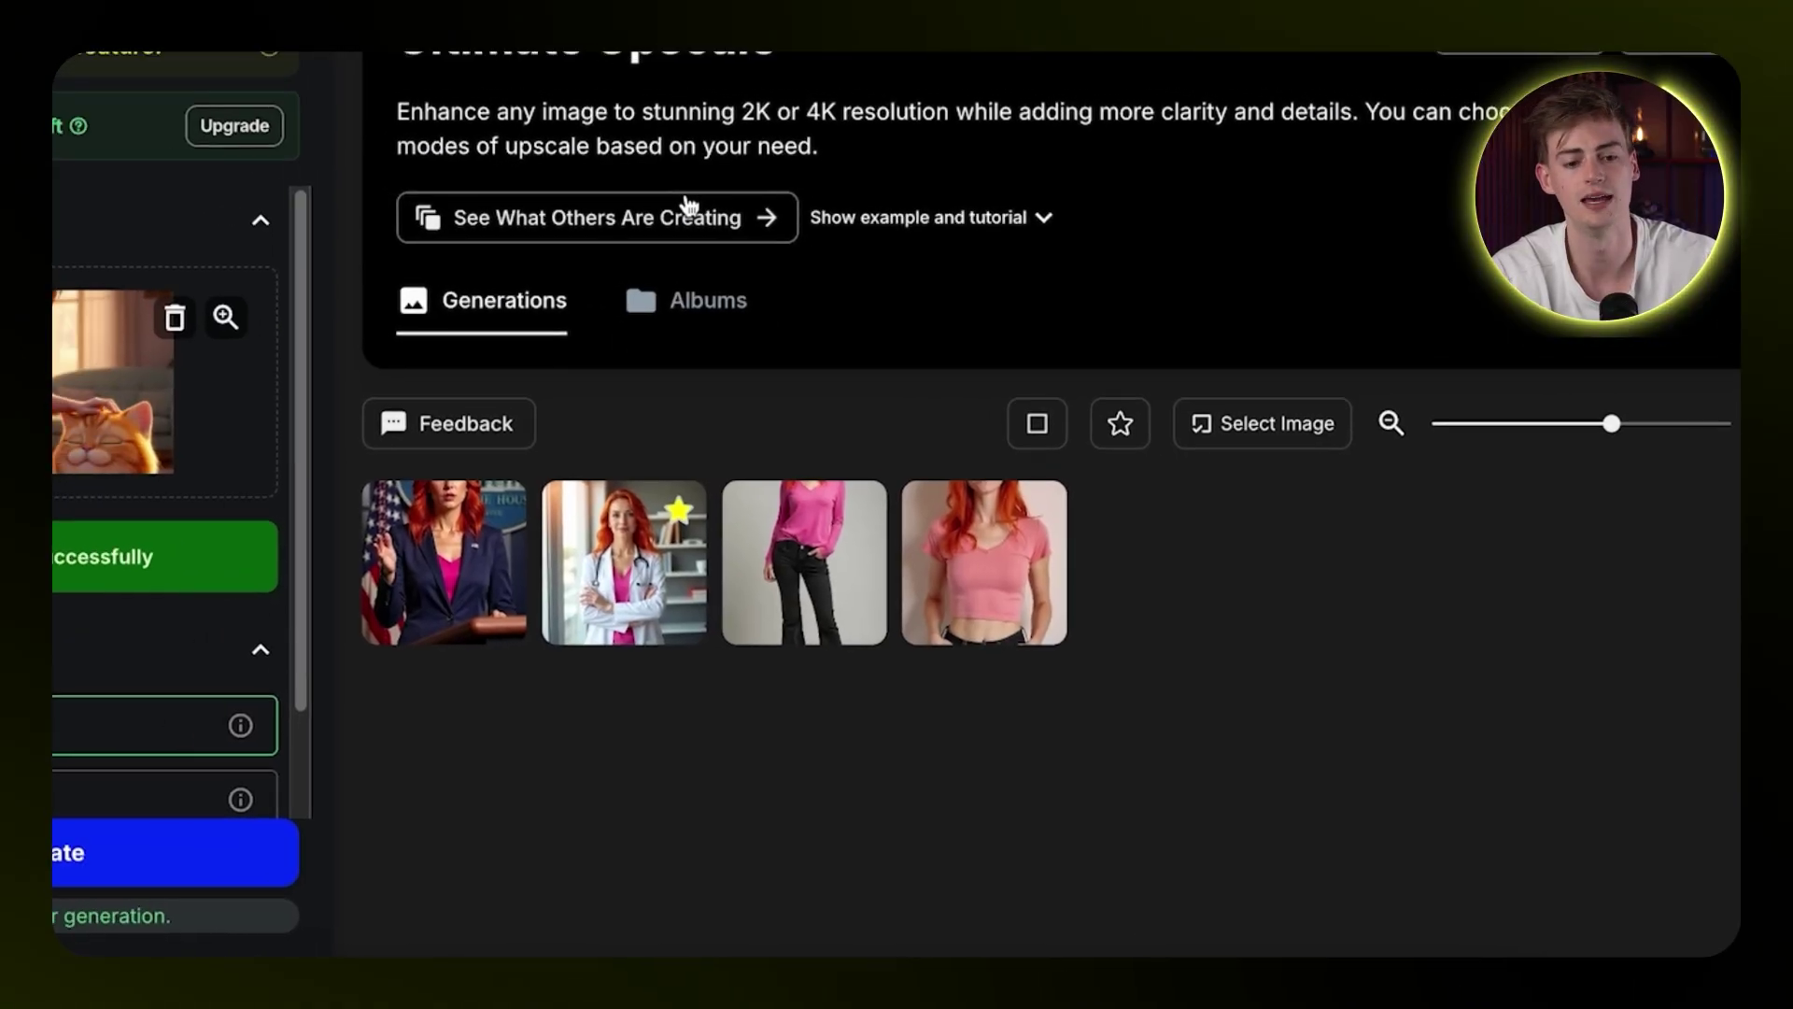
scroll(345, 653, "down", 1)
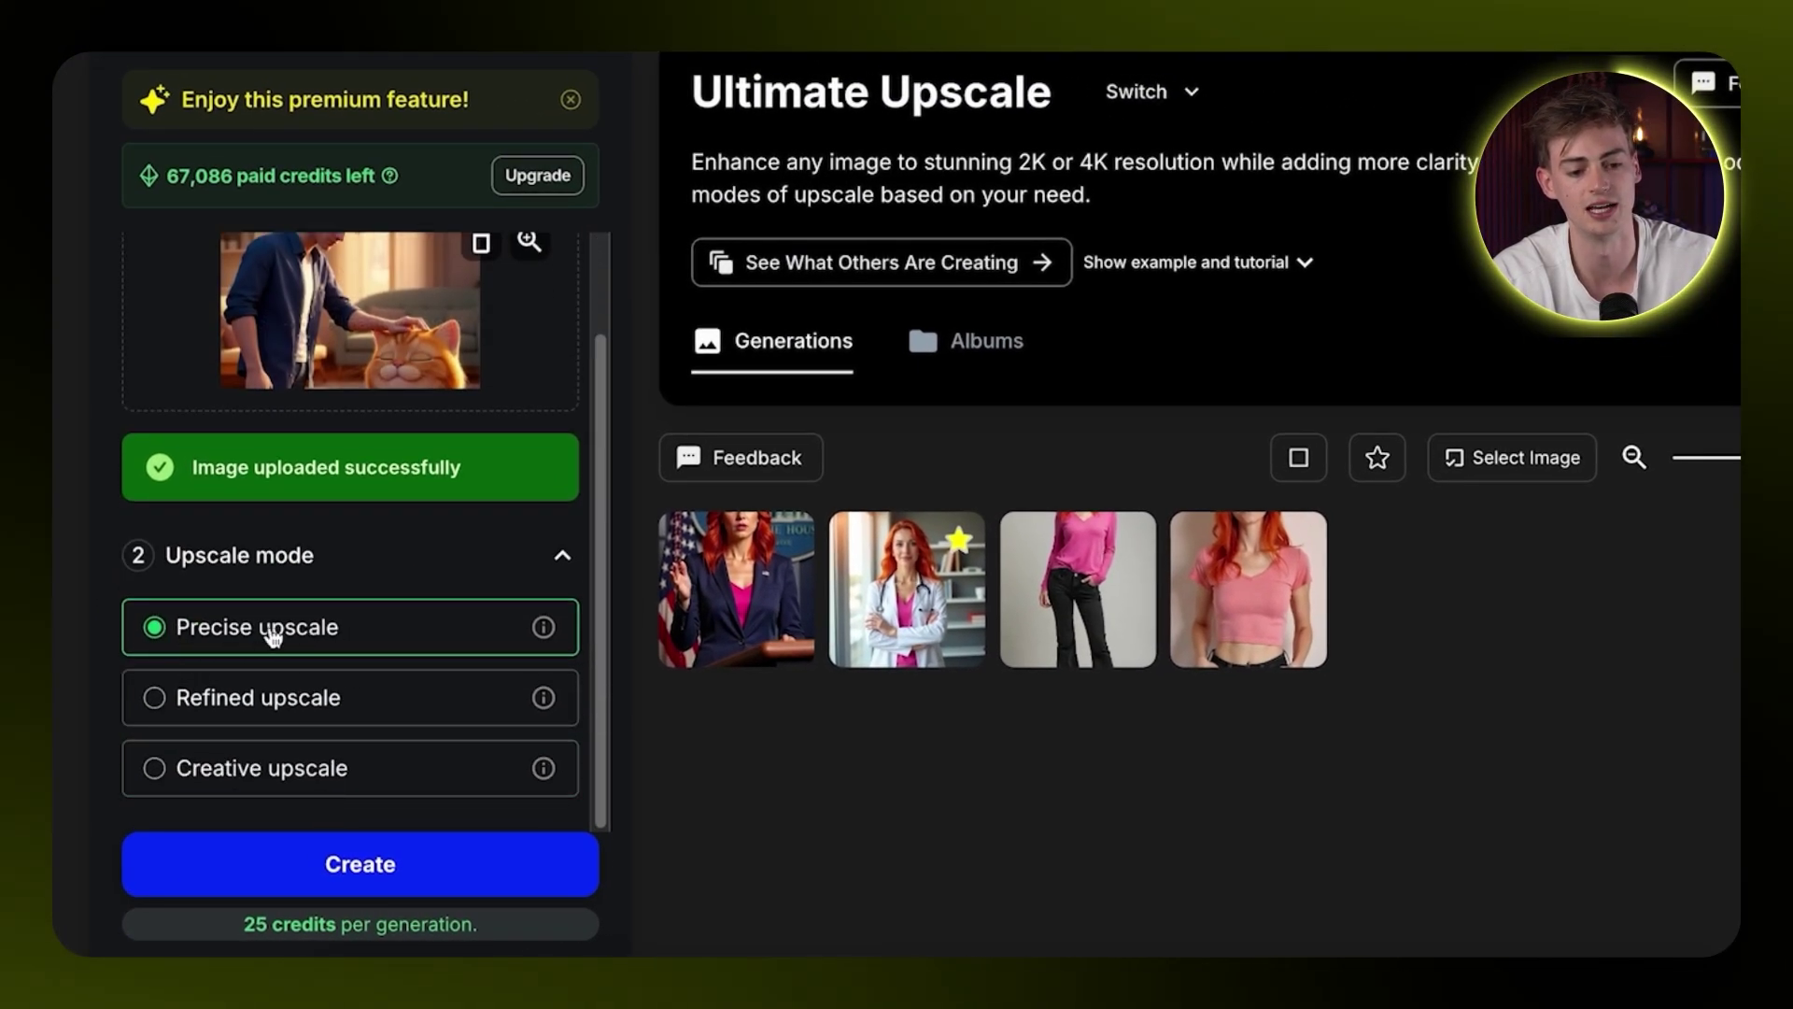
left_click(393, 860)
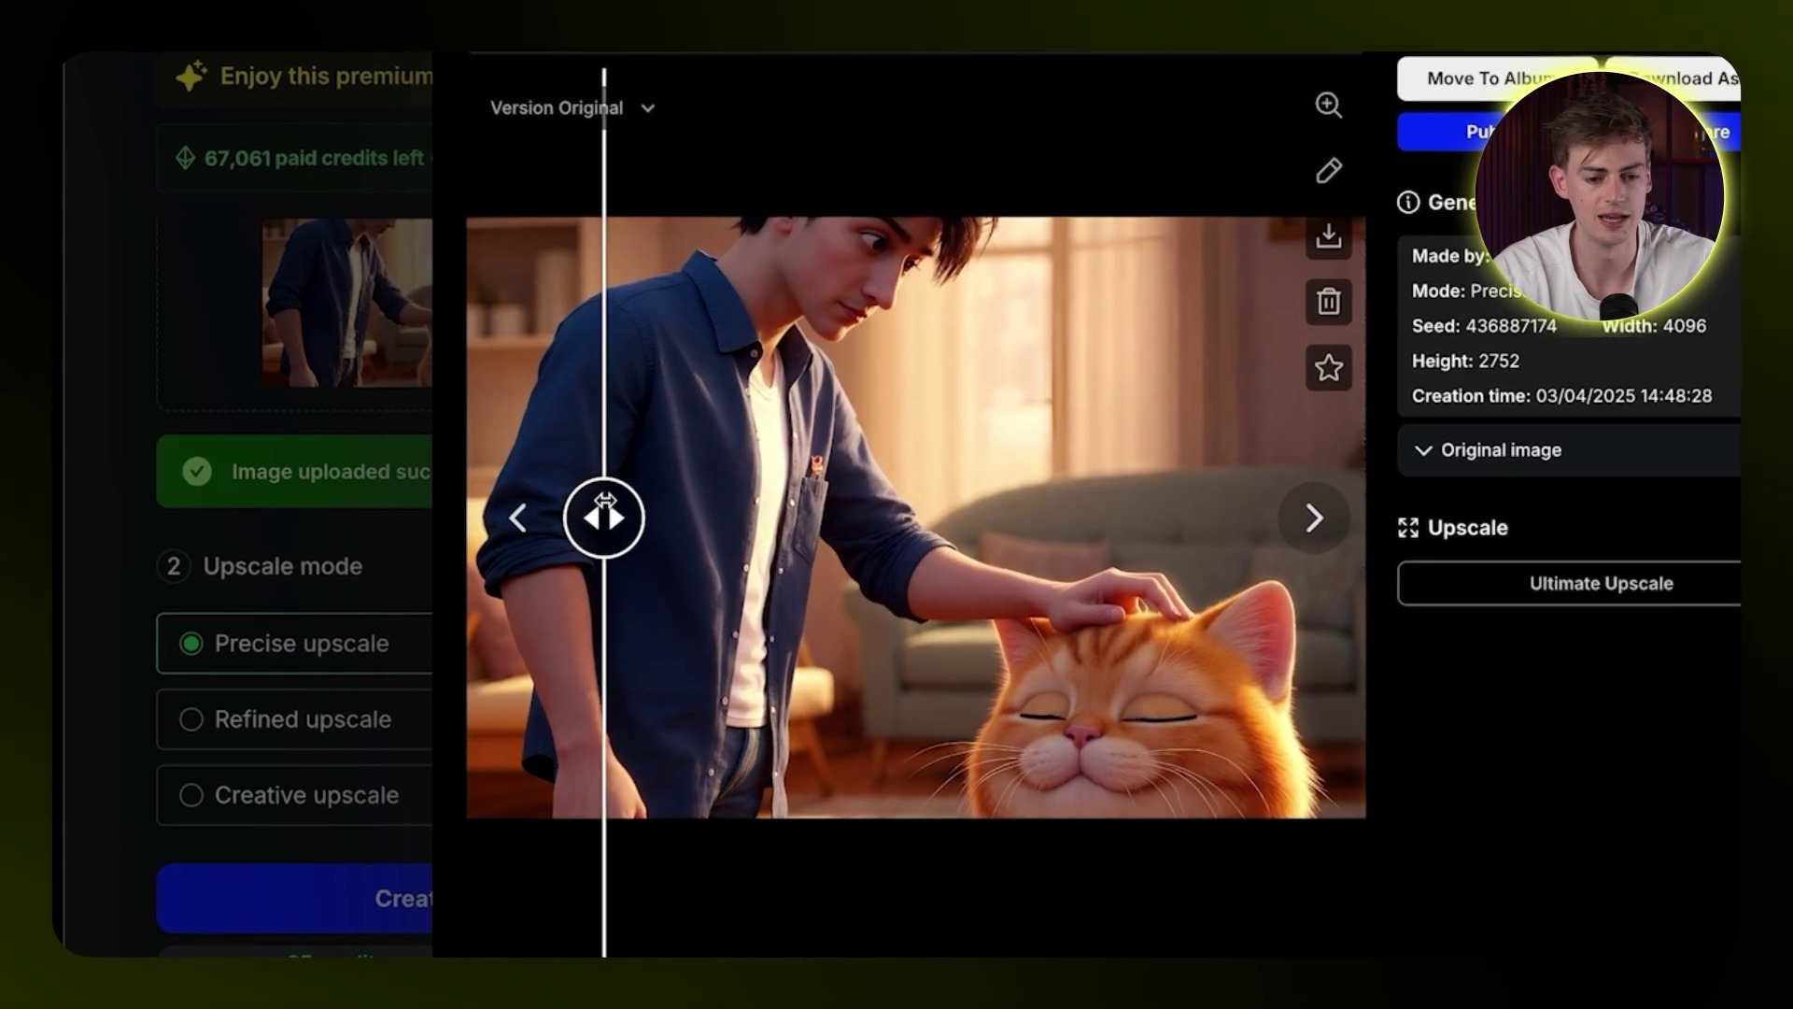
left_click_drag(605, 504, 532, 495)
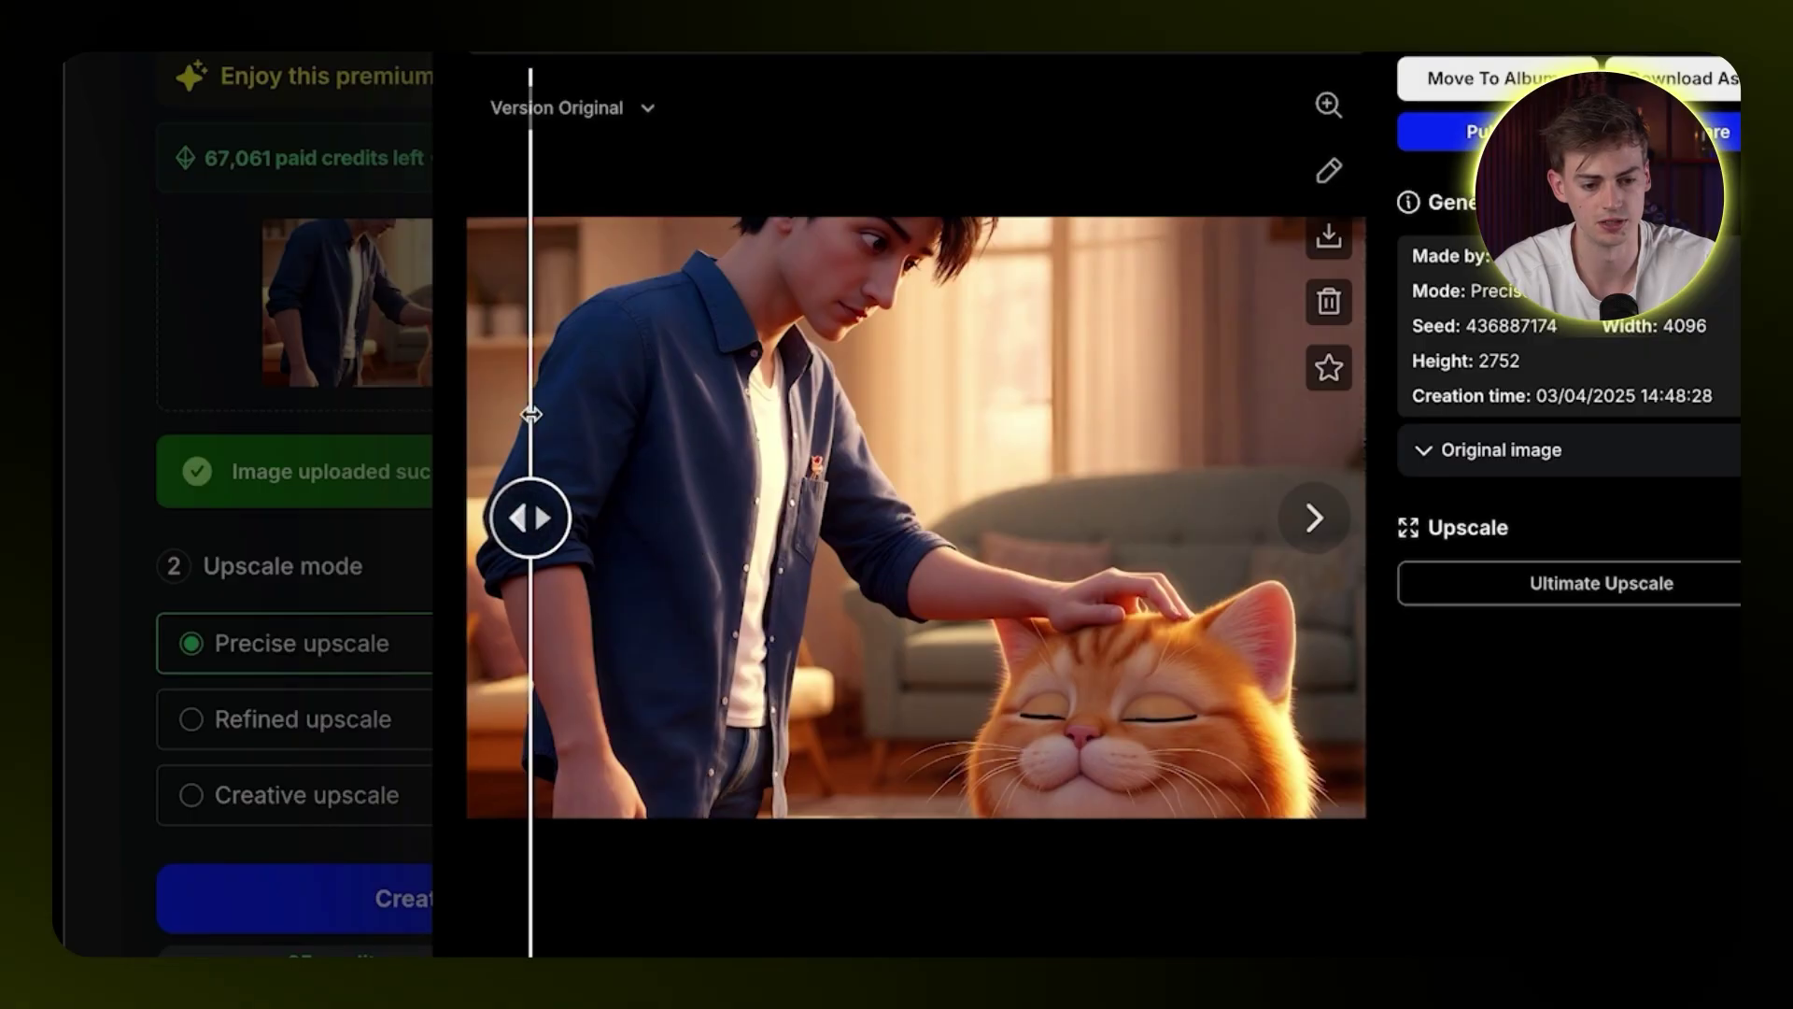
left_click_drag(531, 414, 635, 429)
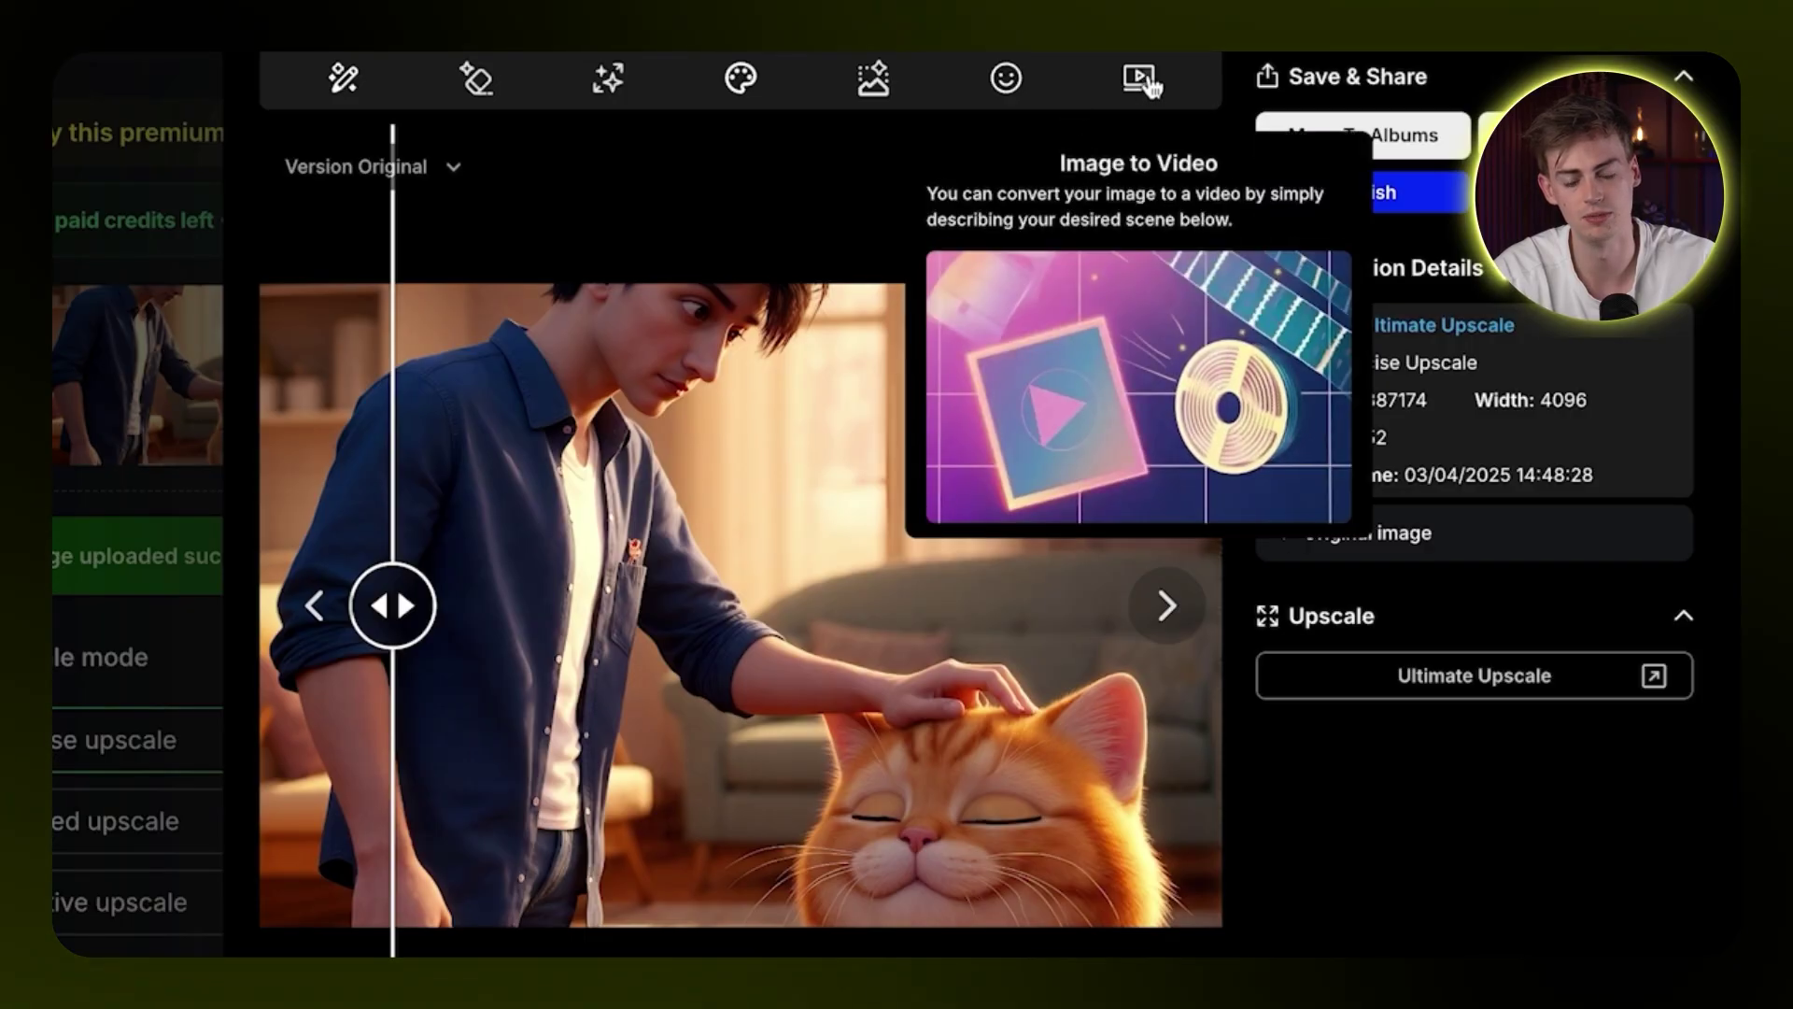
Start an Image to Video job from the upscaled man-and-cat image and browse the Kling video models.
left_click(1141, 79)
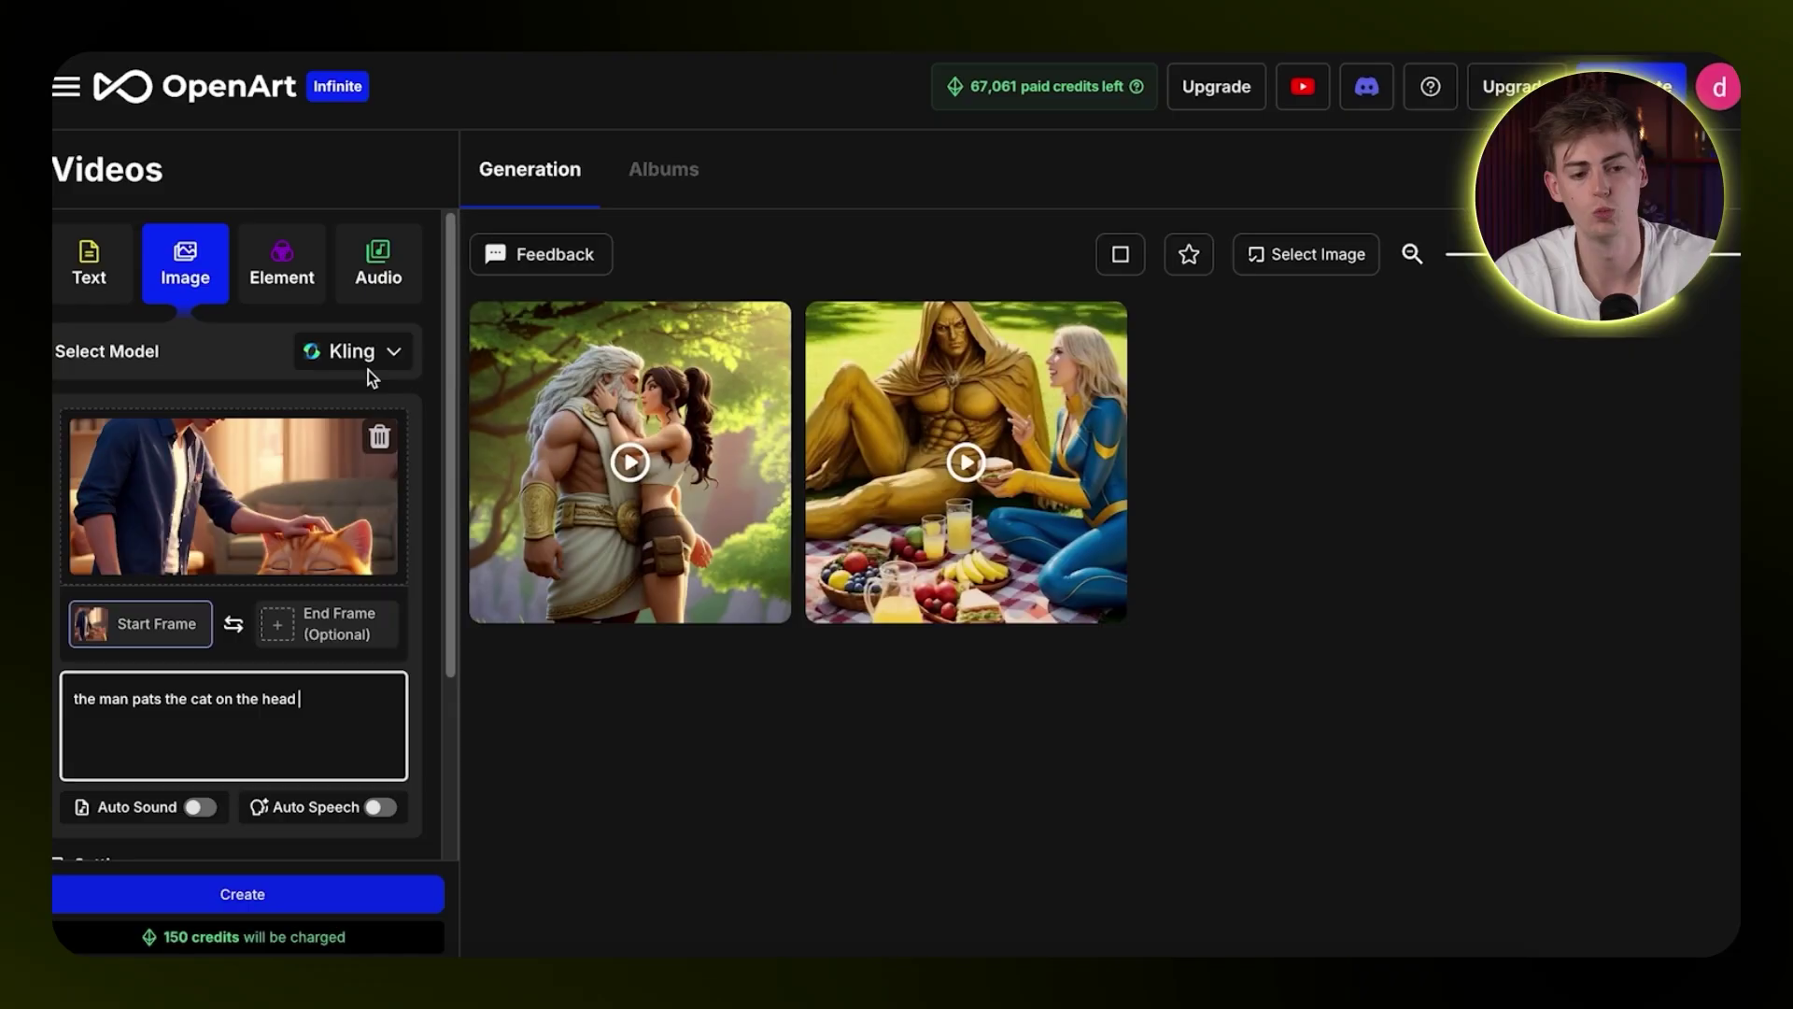
left_click(367, 357)
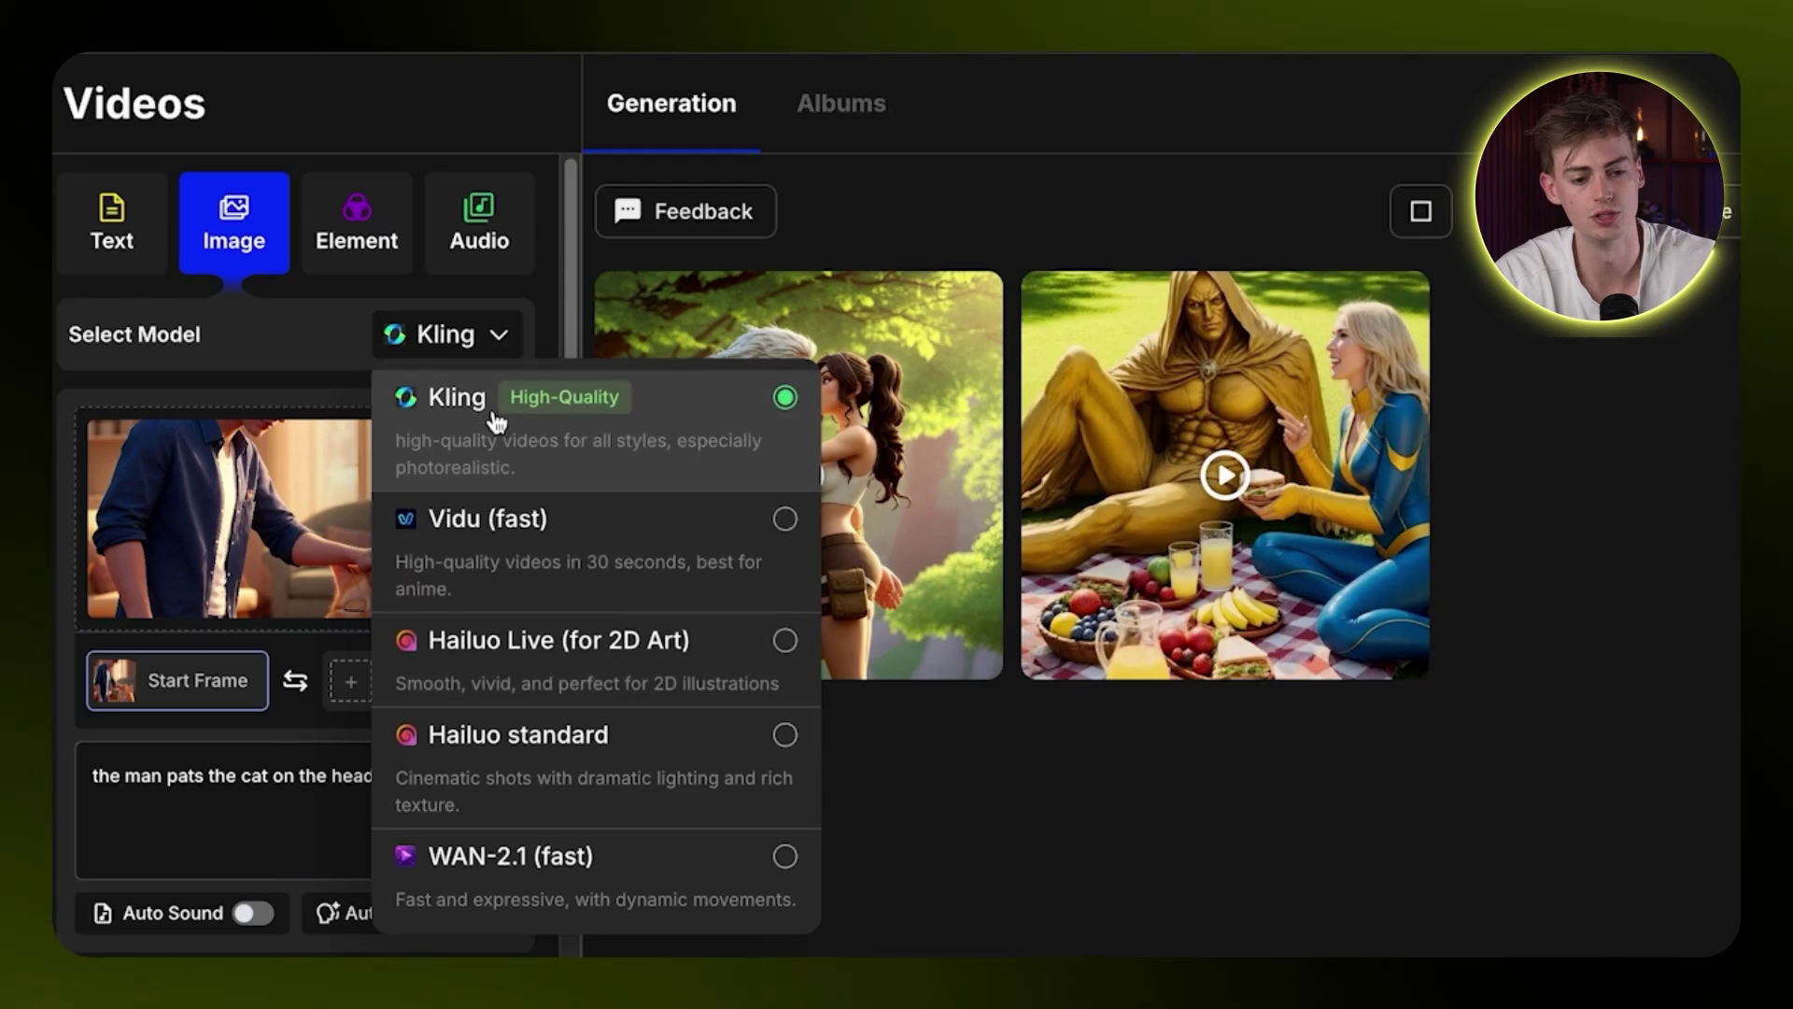
scroll(287, 738, "down", 1)
scroll(140, 767, "down", 1)
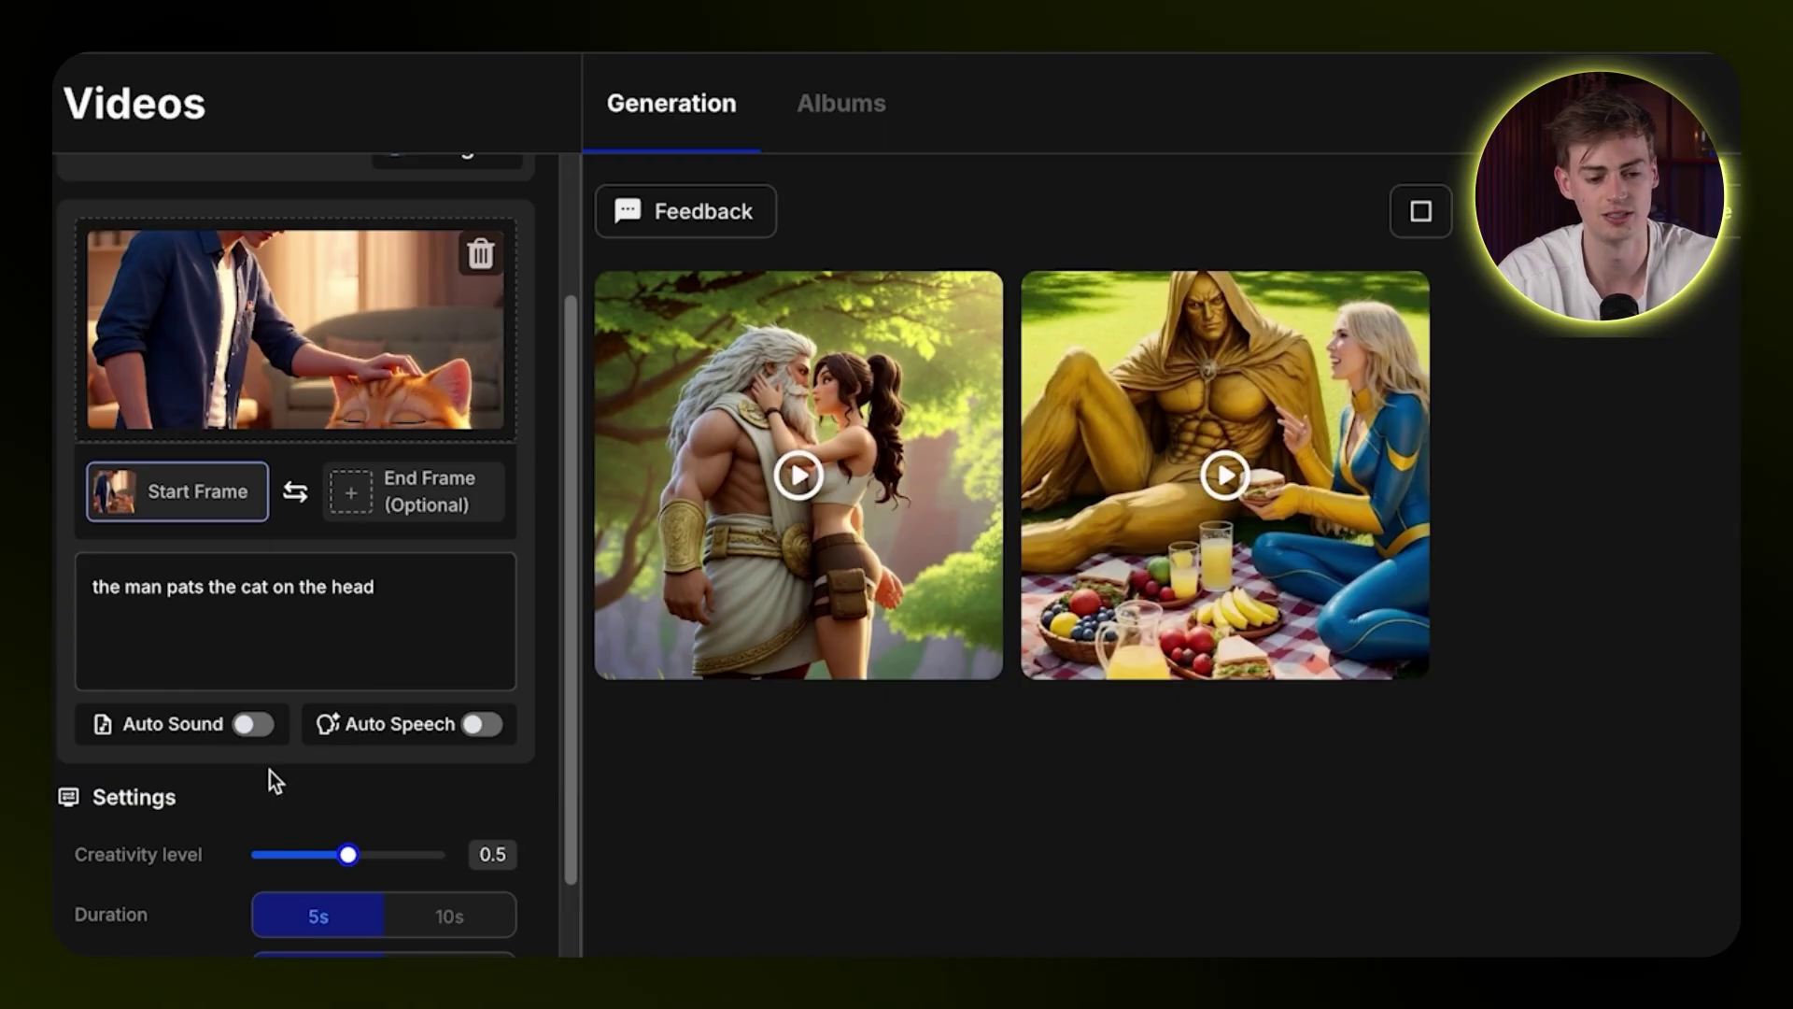
scroll(281, 724, "down", 2)
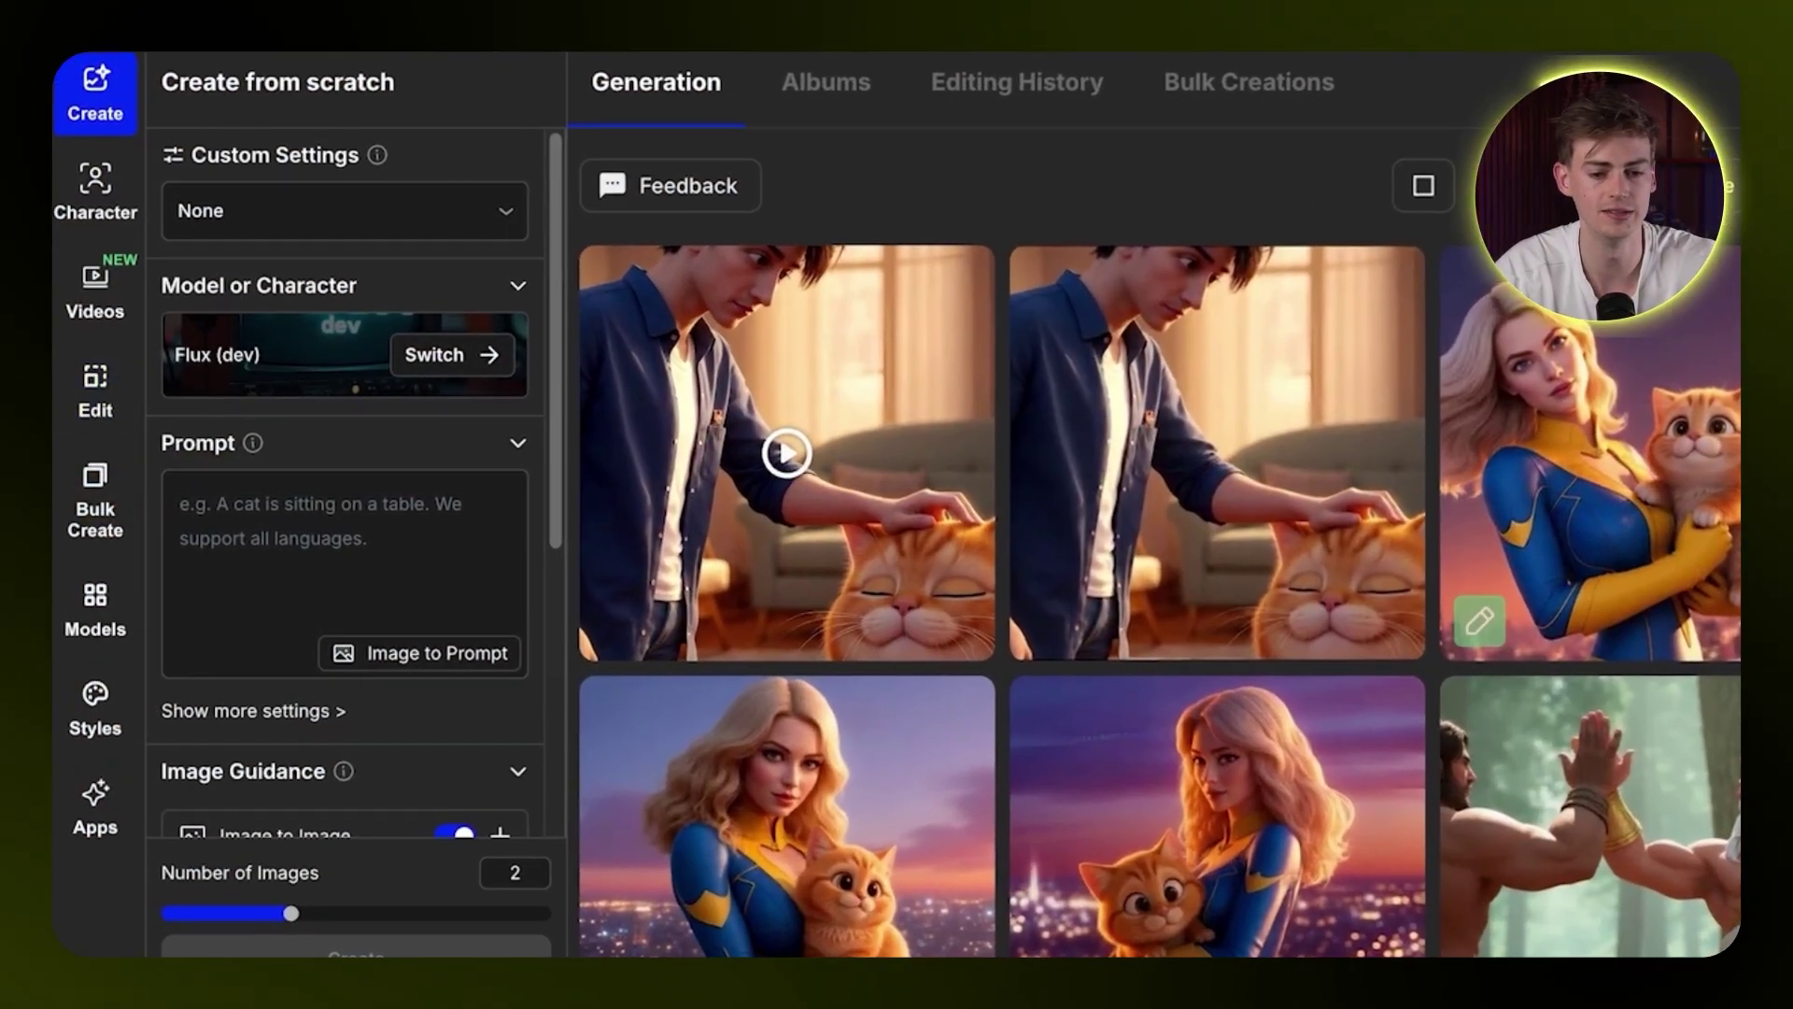
Load the Zeus image into the editor, add the orange cat picture, and accept the Blend Board.
left_click(96, 393)
left_click_drag(1592, 618, 915, 556)
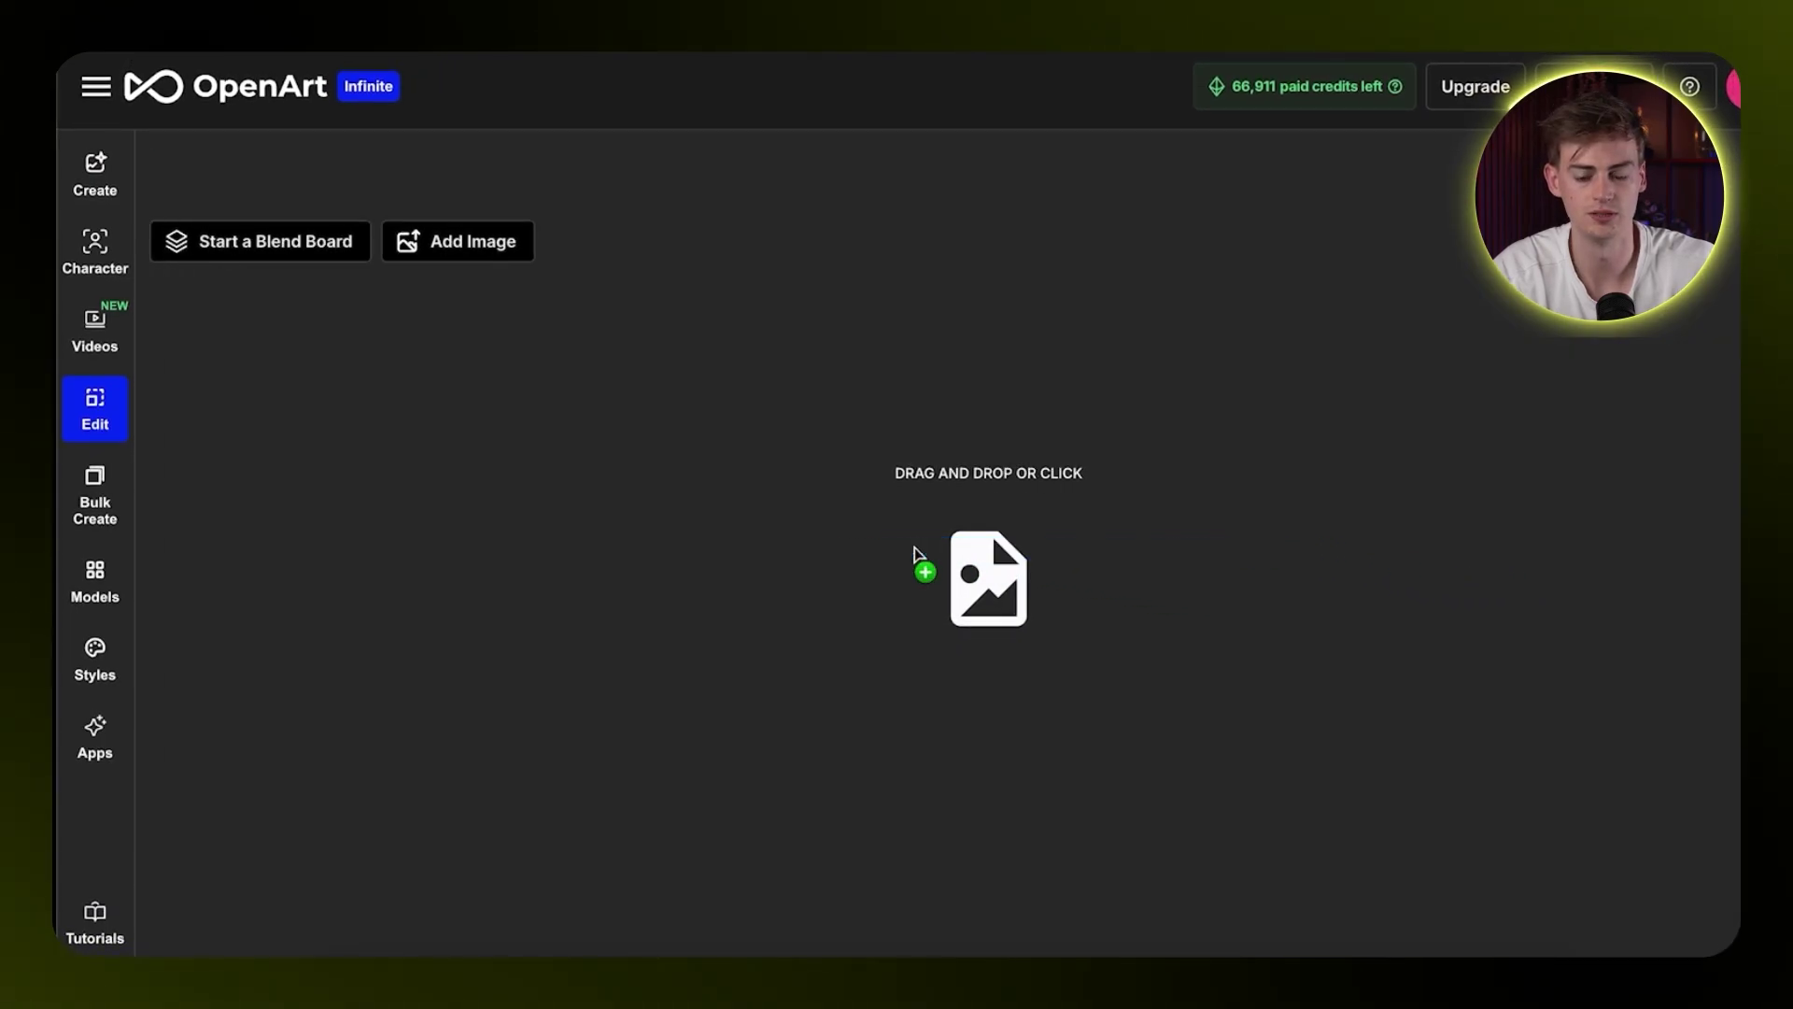
left_click(458, 241)
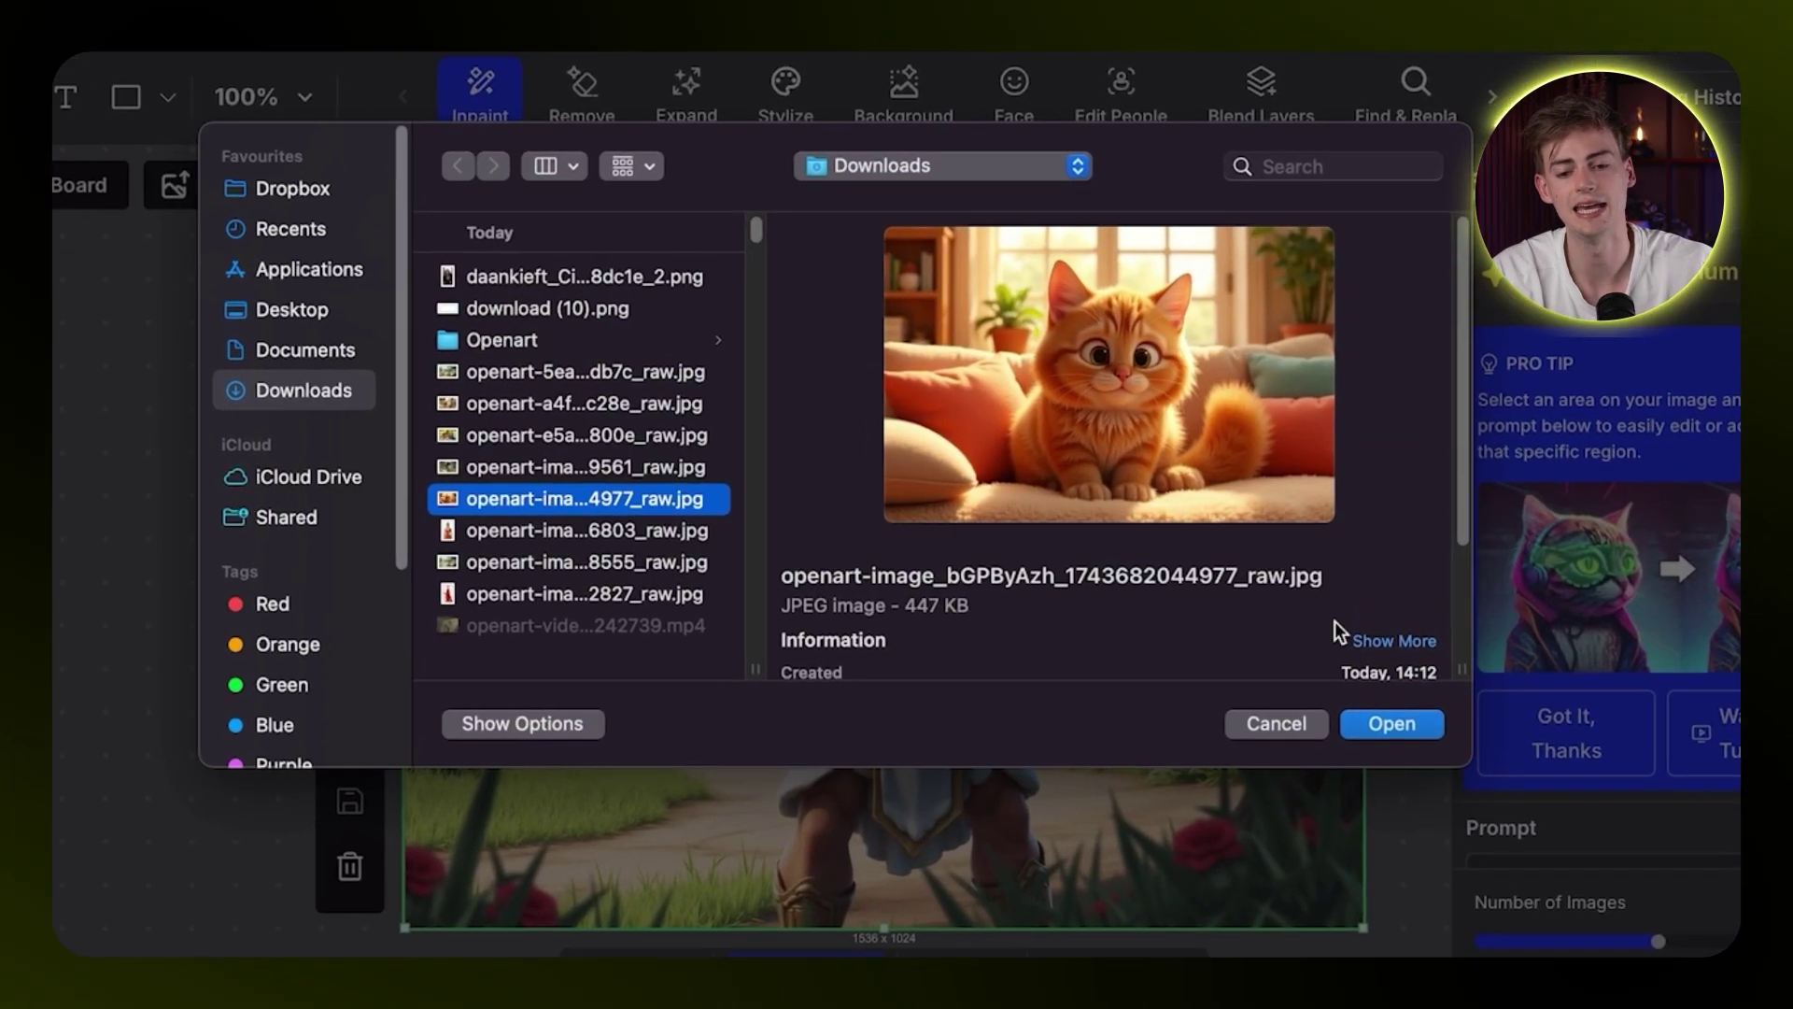
left_click(1380, 737)
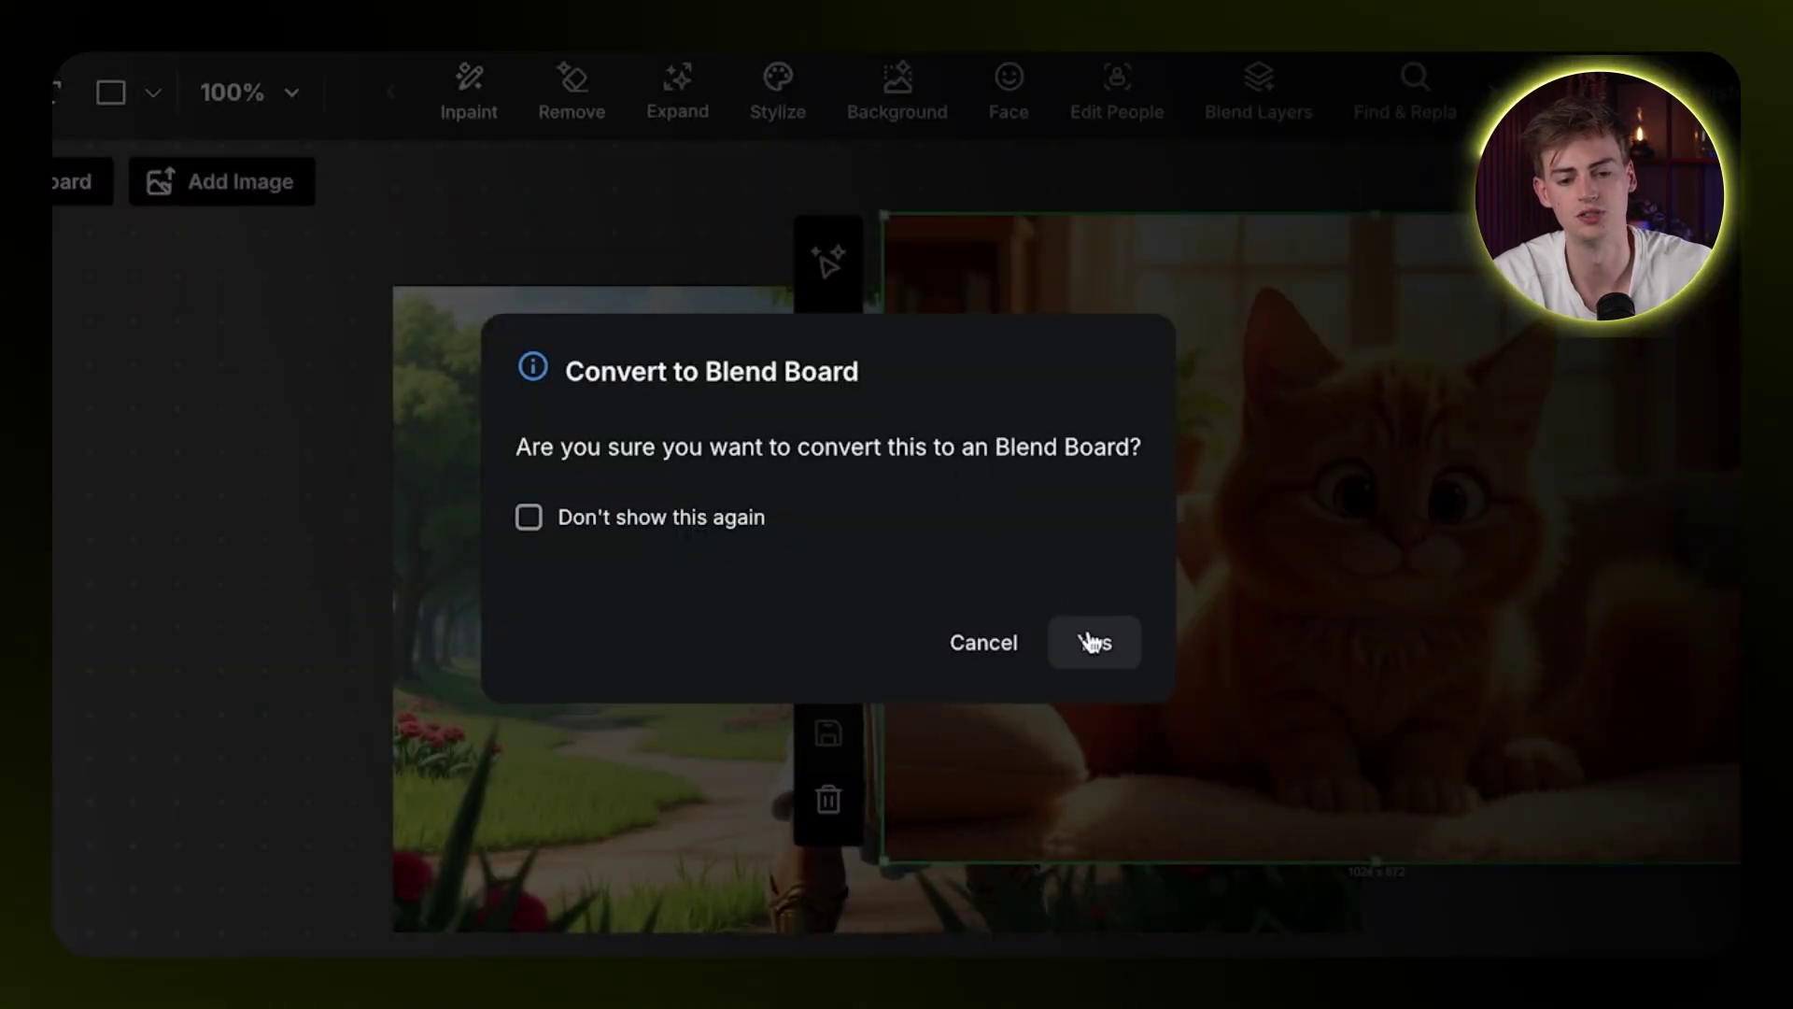
left_click(1094, 646)
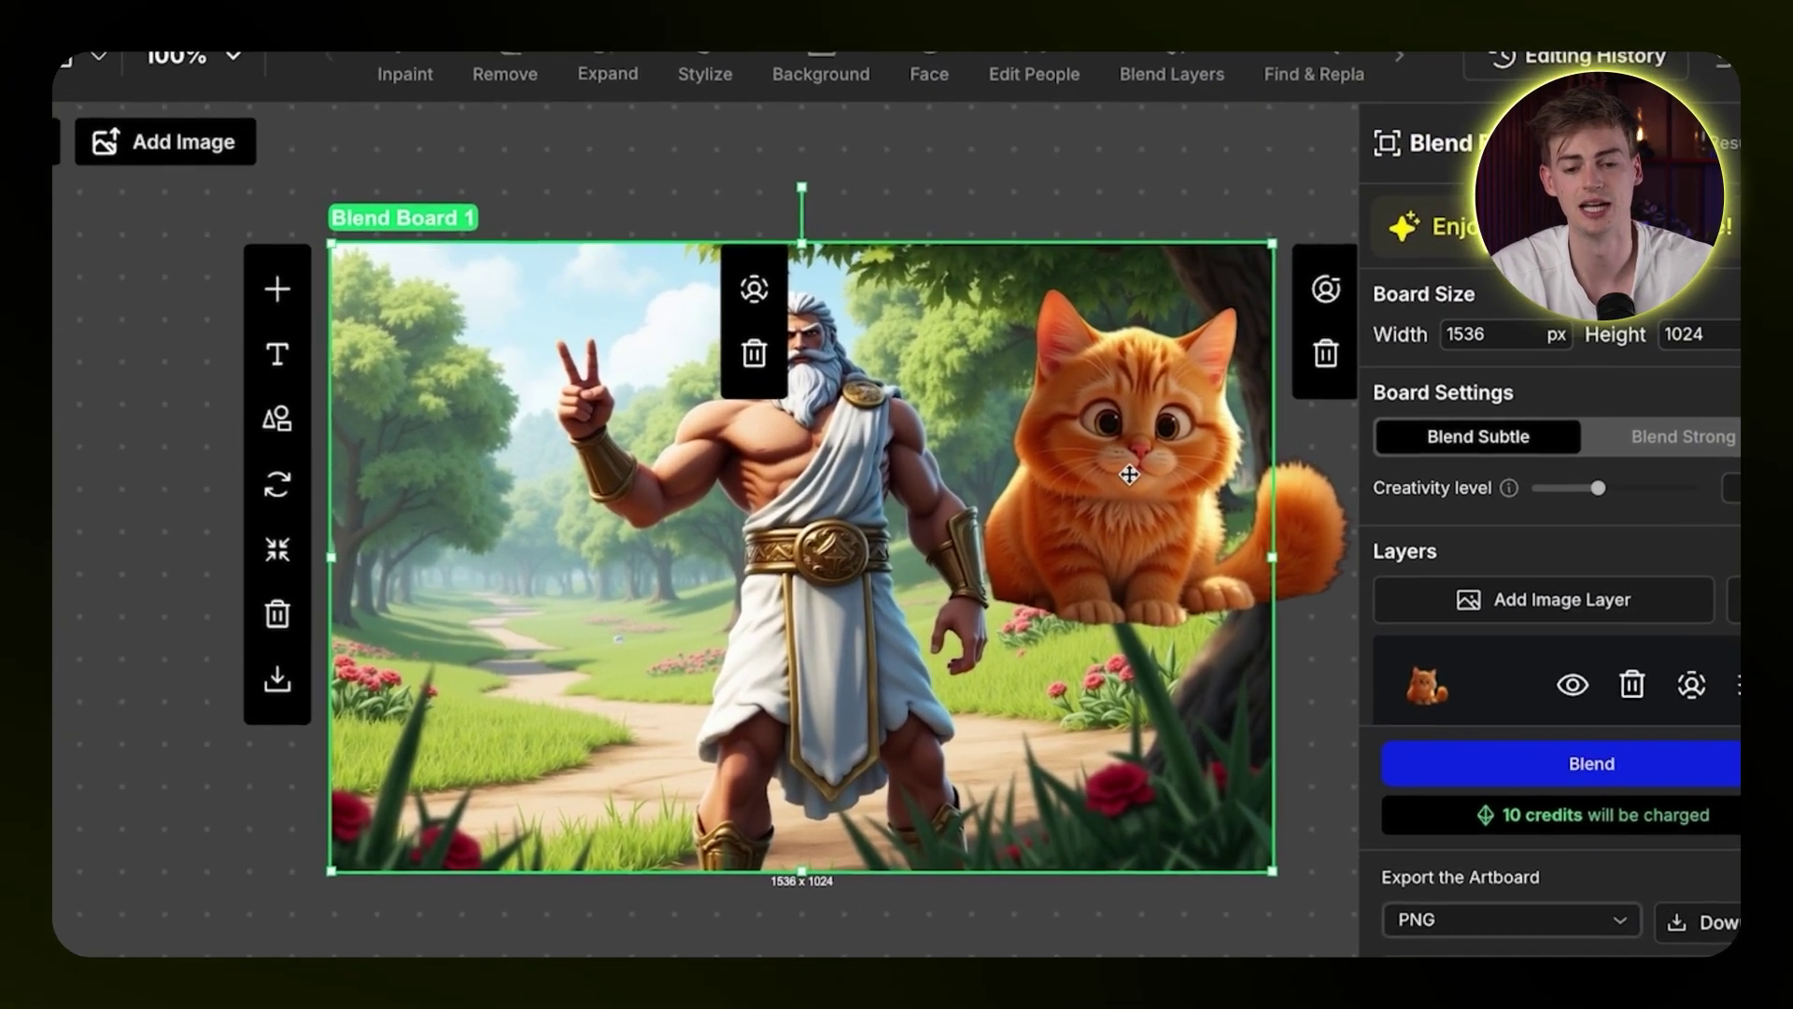
Shrink the cat, place it beside Zeus's leg, raise Creativity, and blend.
left_click_drag(1265, 520, 773, 650)
left_click_drag(521, 631, 526, 638)
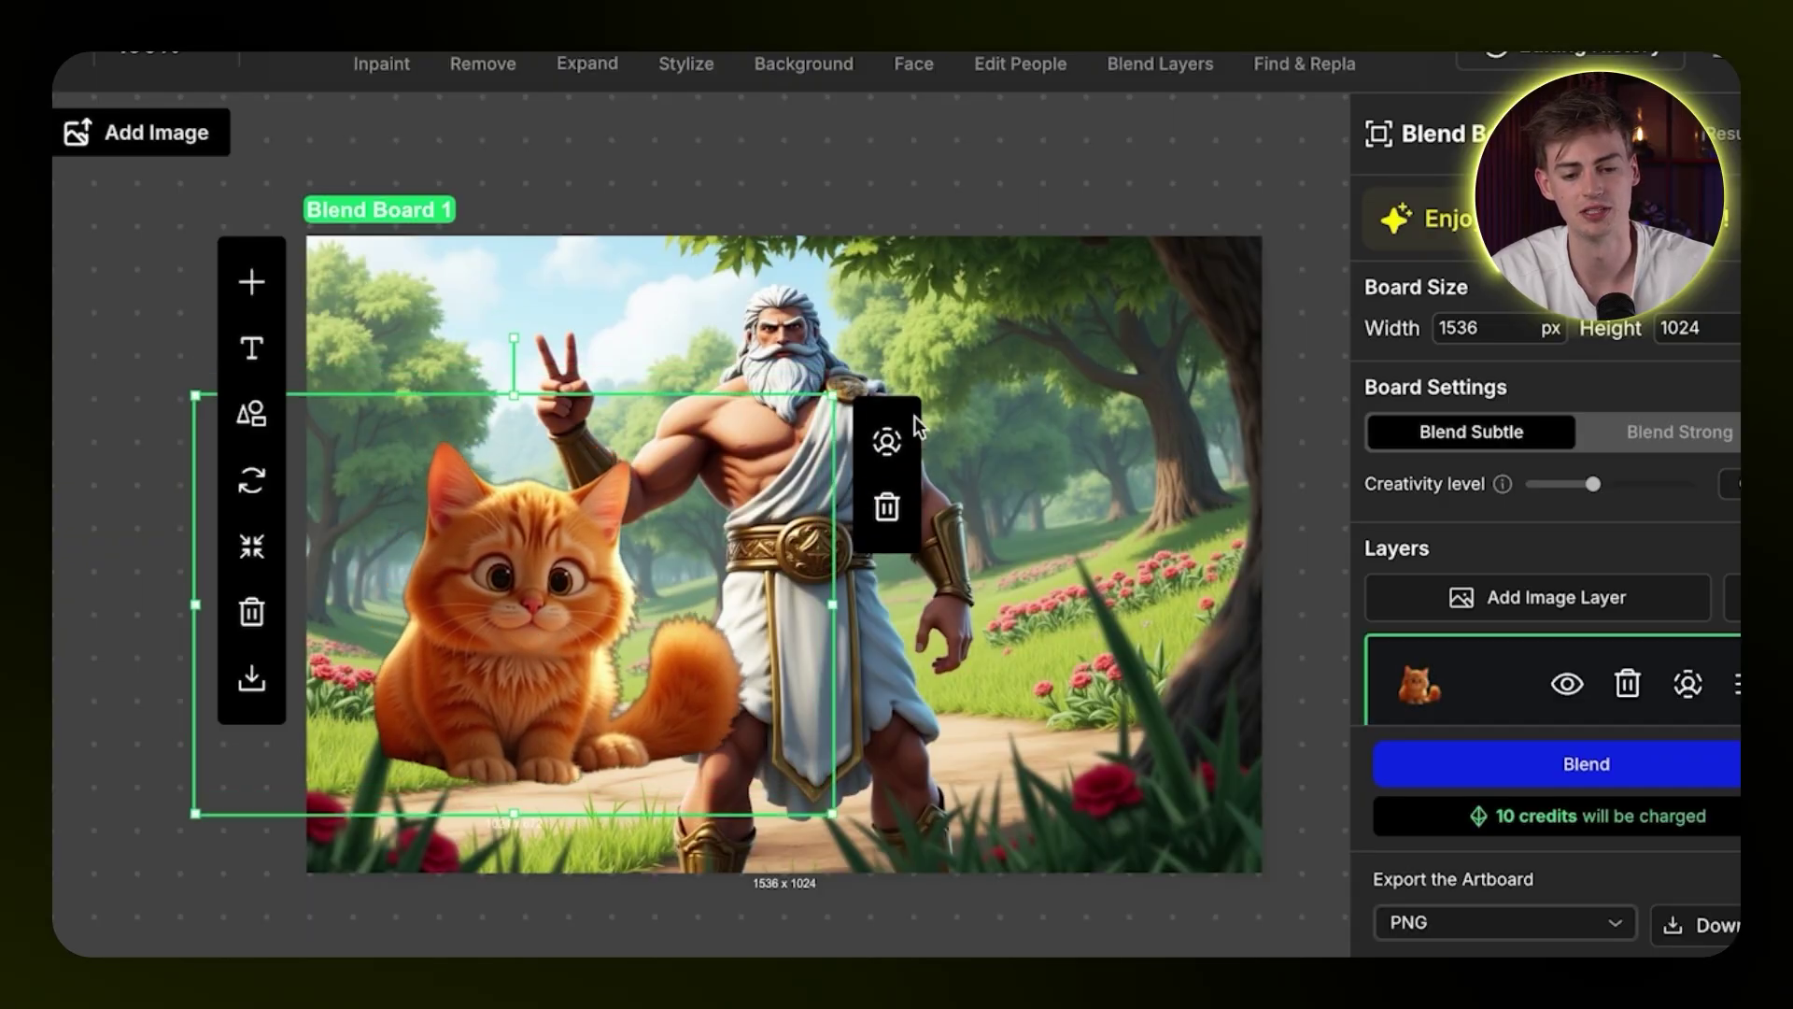
left_click_drag(838, 396, 650, 513)
left_click_drag(413, 589, 500, 596)
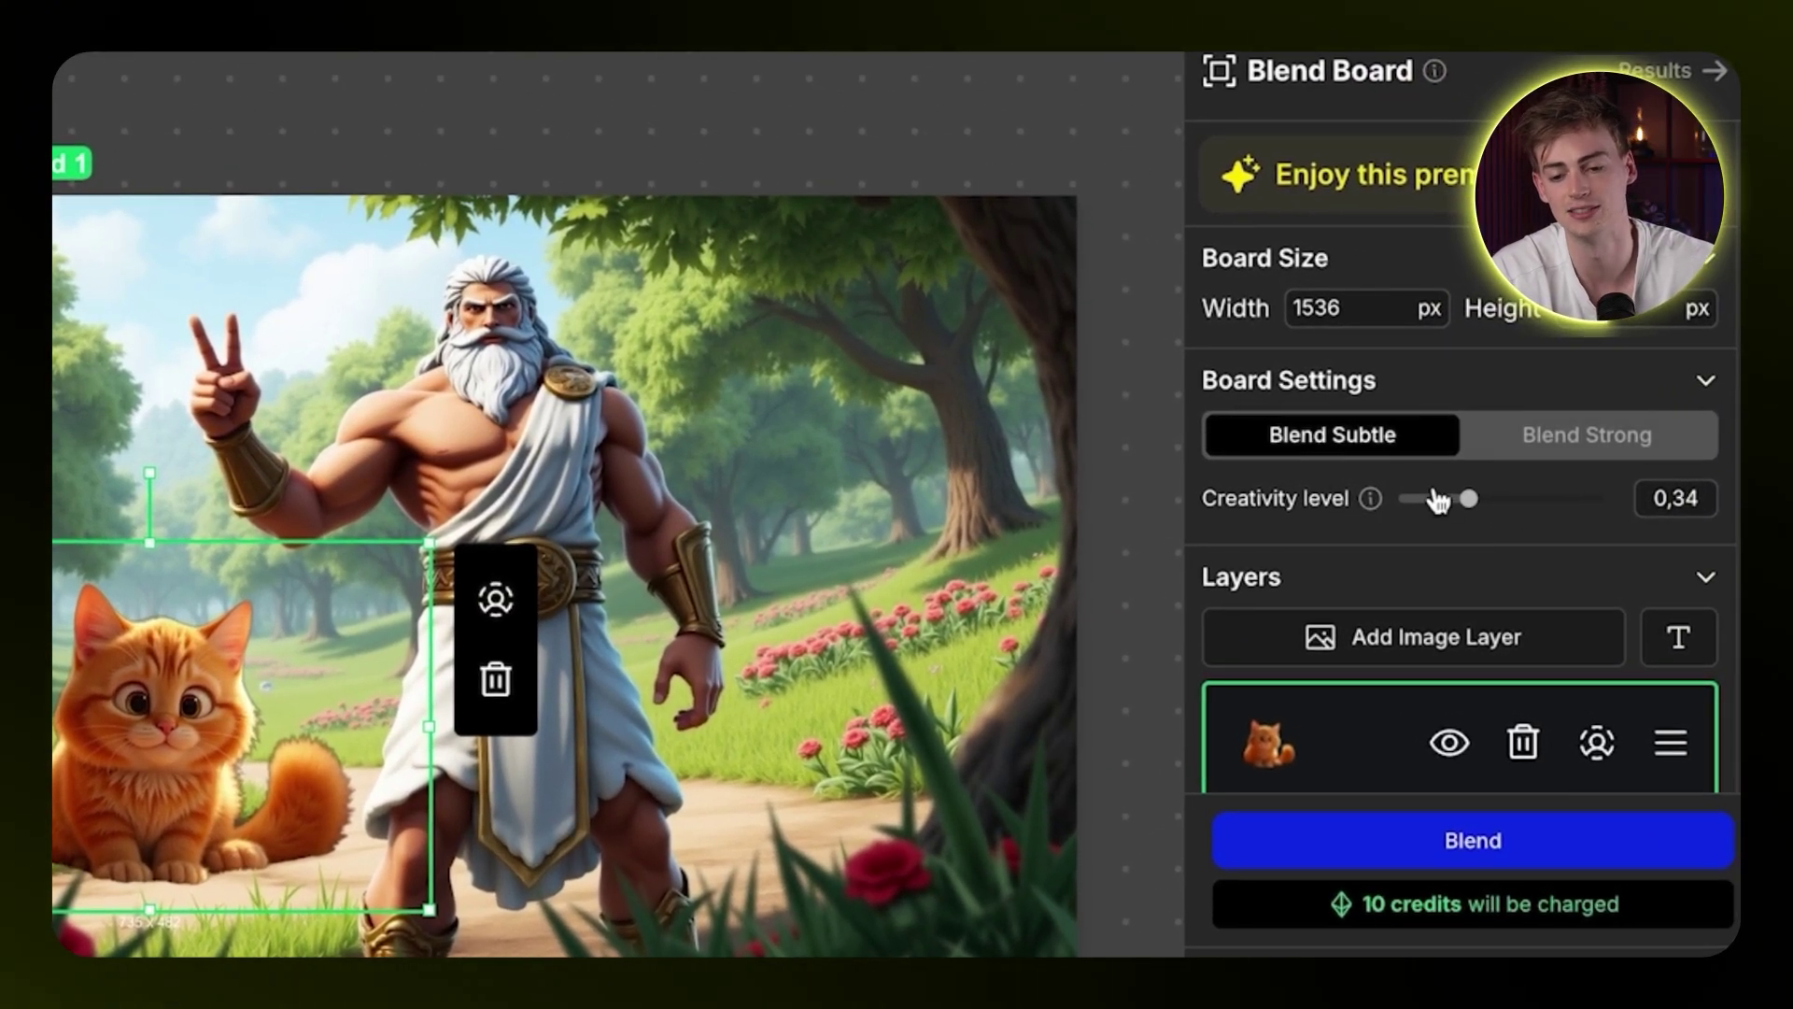
left_click_drag(1469, 500, 1532, 500)
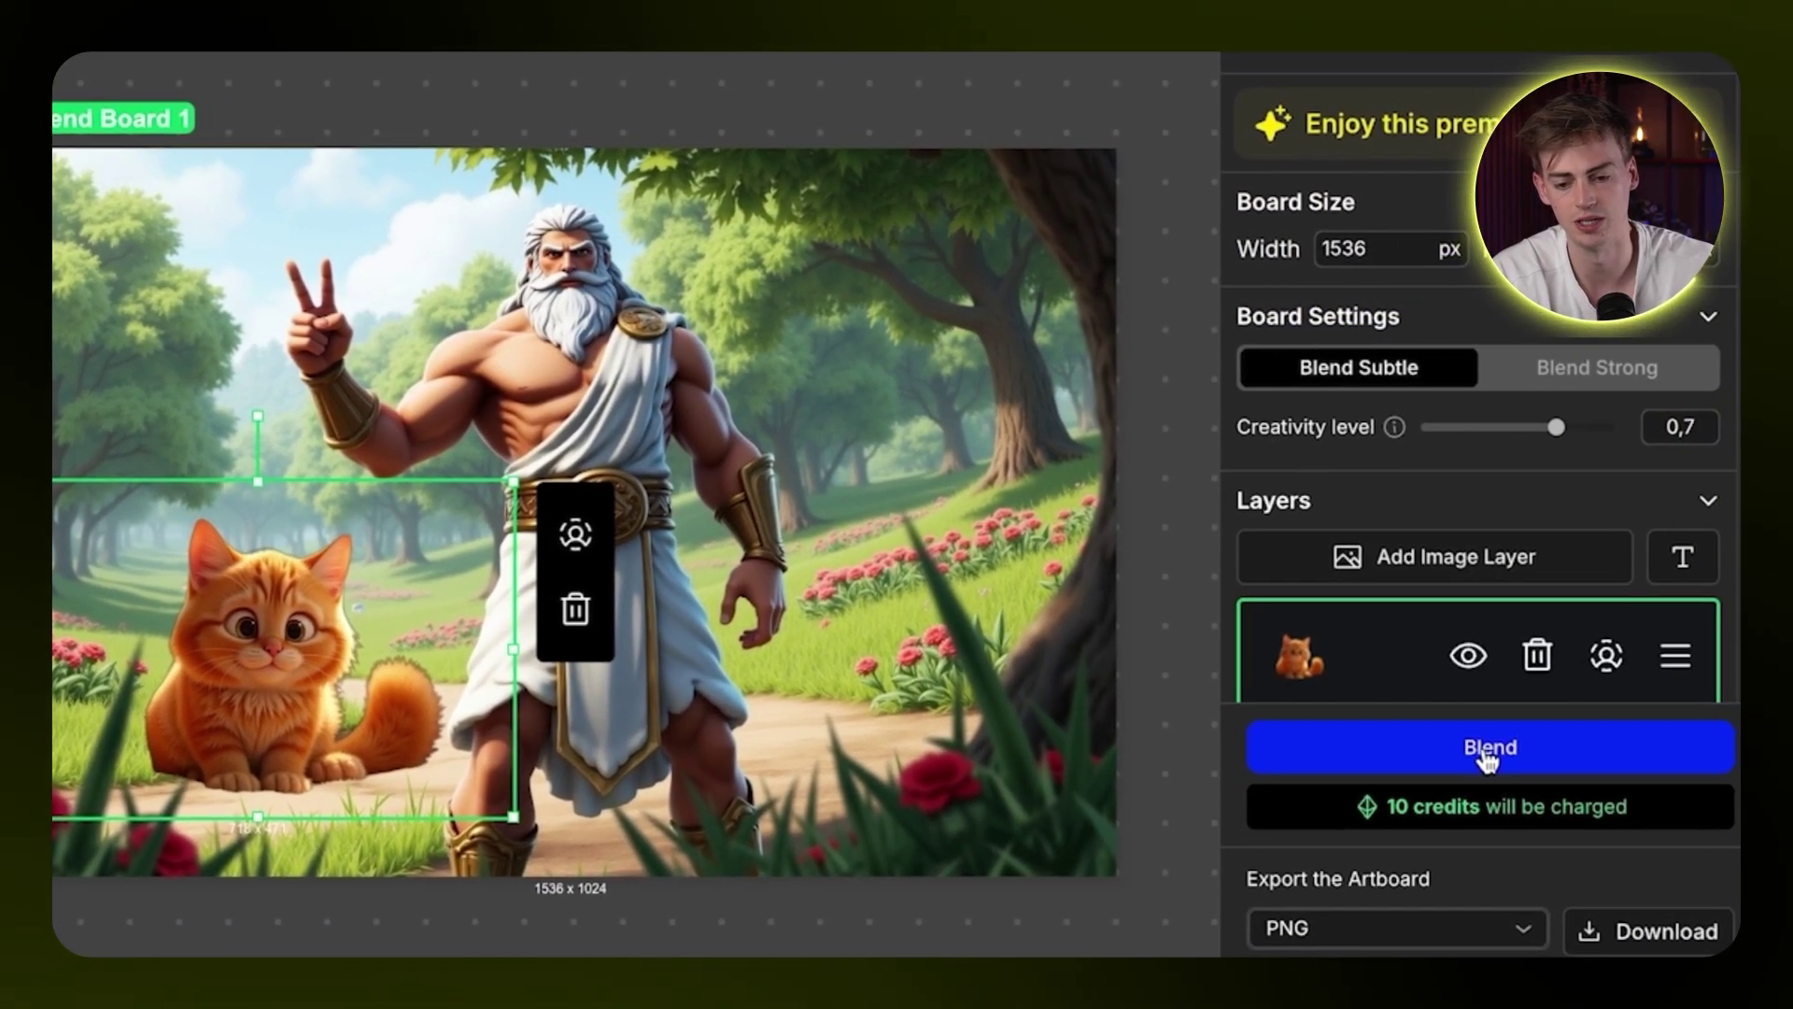
left_click(1485, 753)
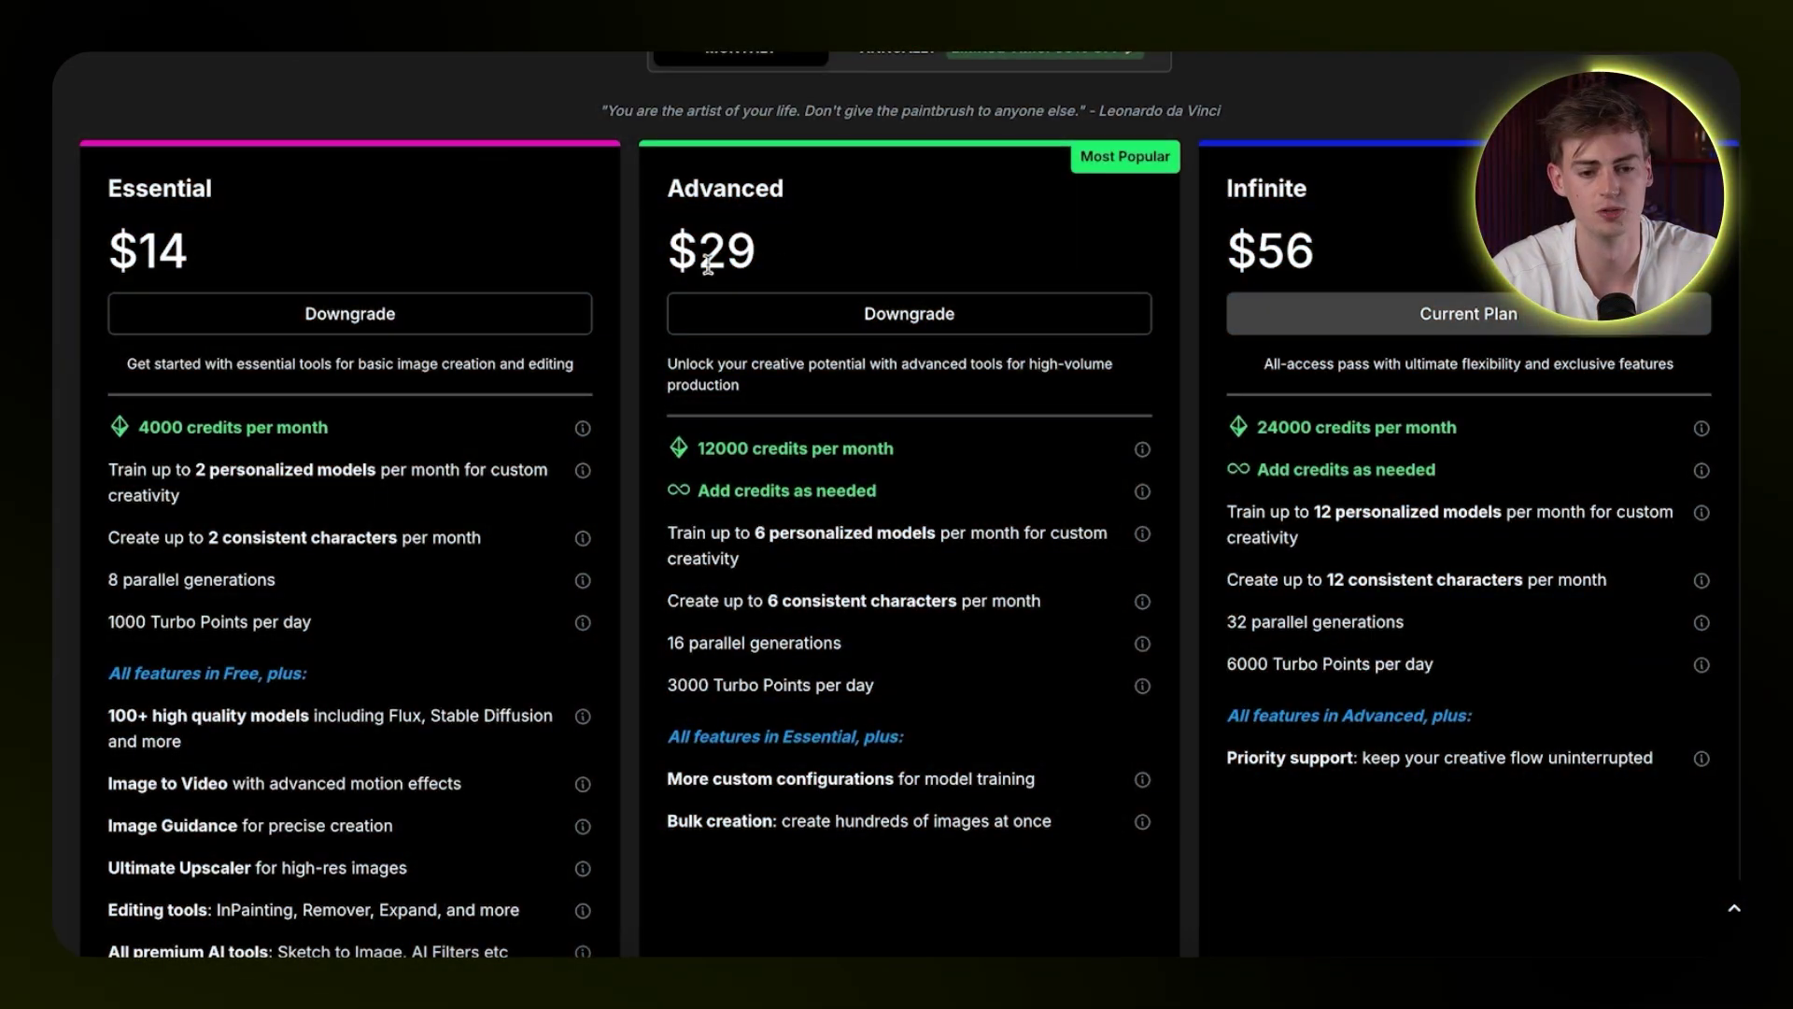
Scroll through the plan cards and highlight the Essential plan's 4000 monthly credits.
scroll(738, 300, "up", 2)
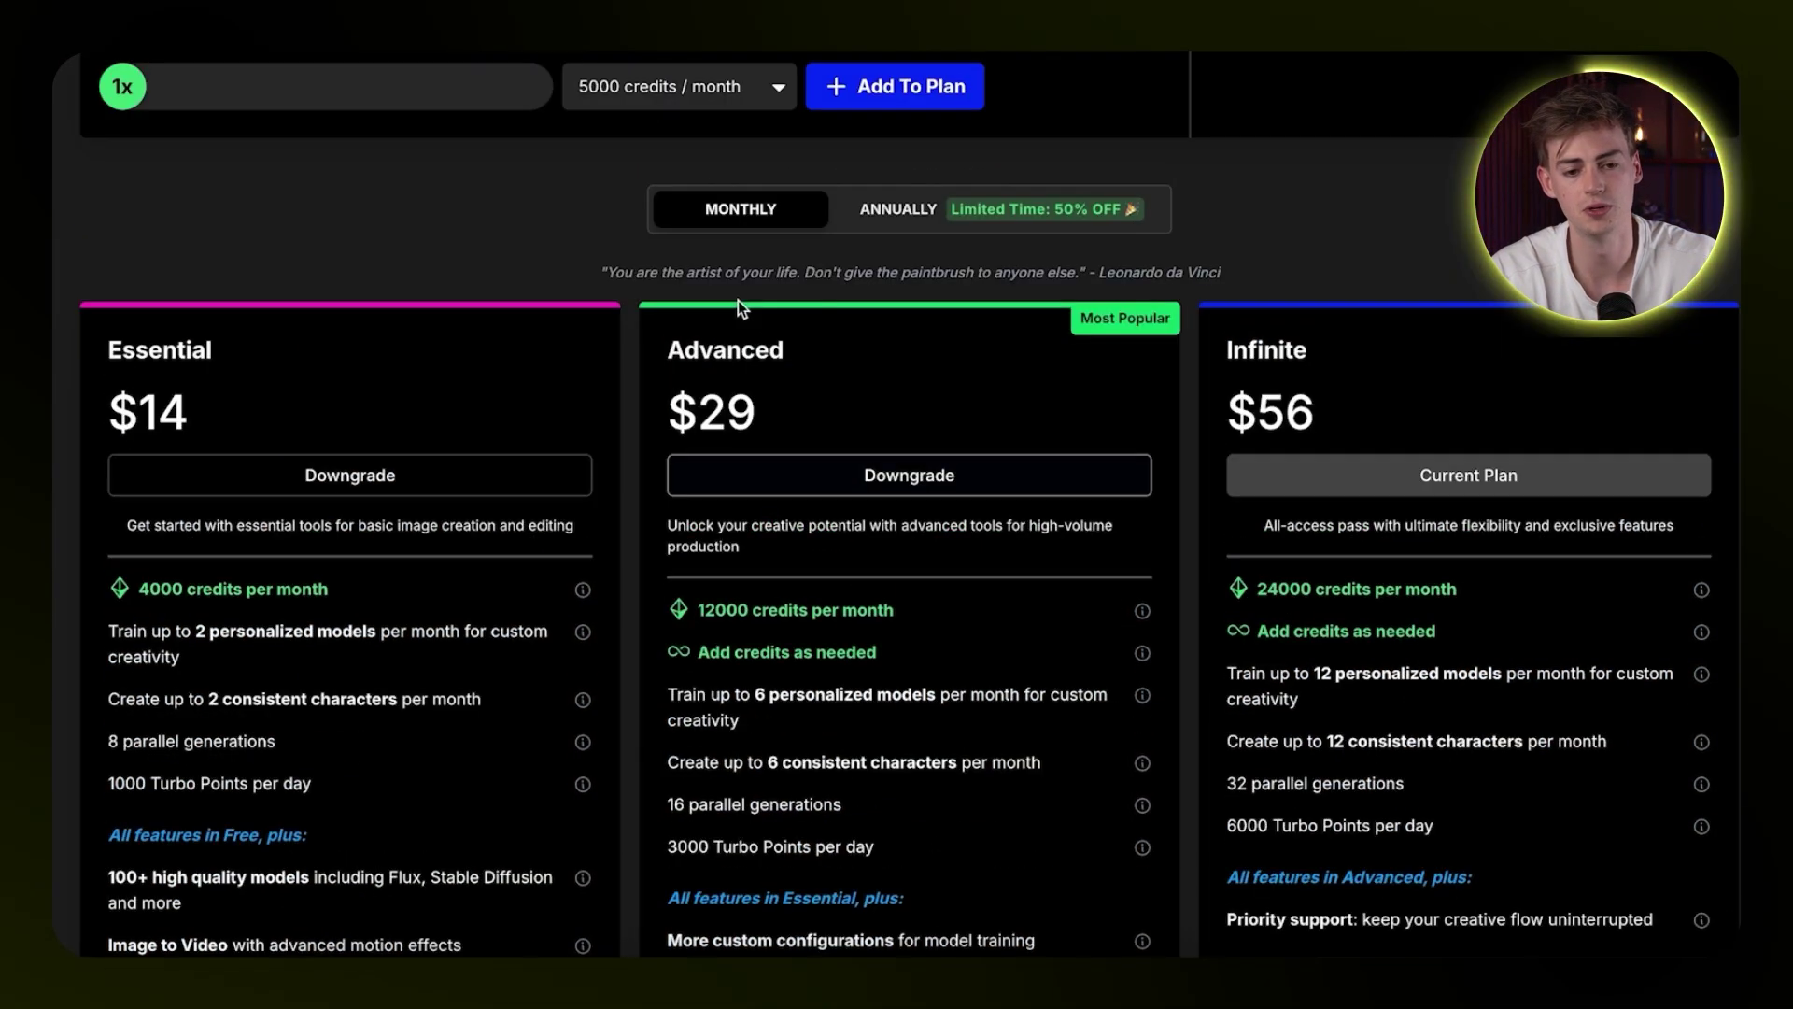
scroll(366, 412, "down", 2)
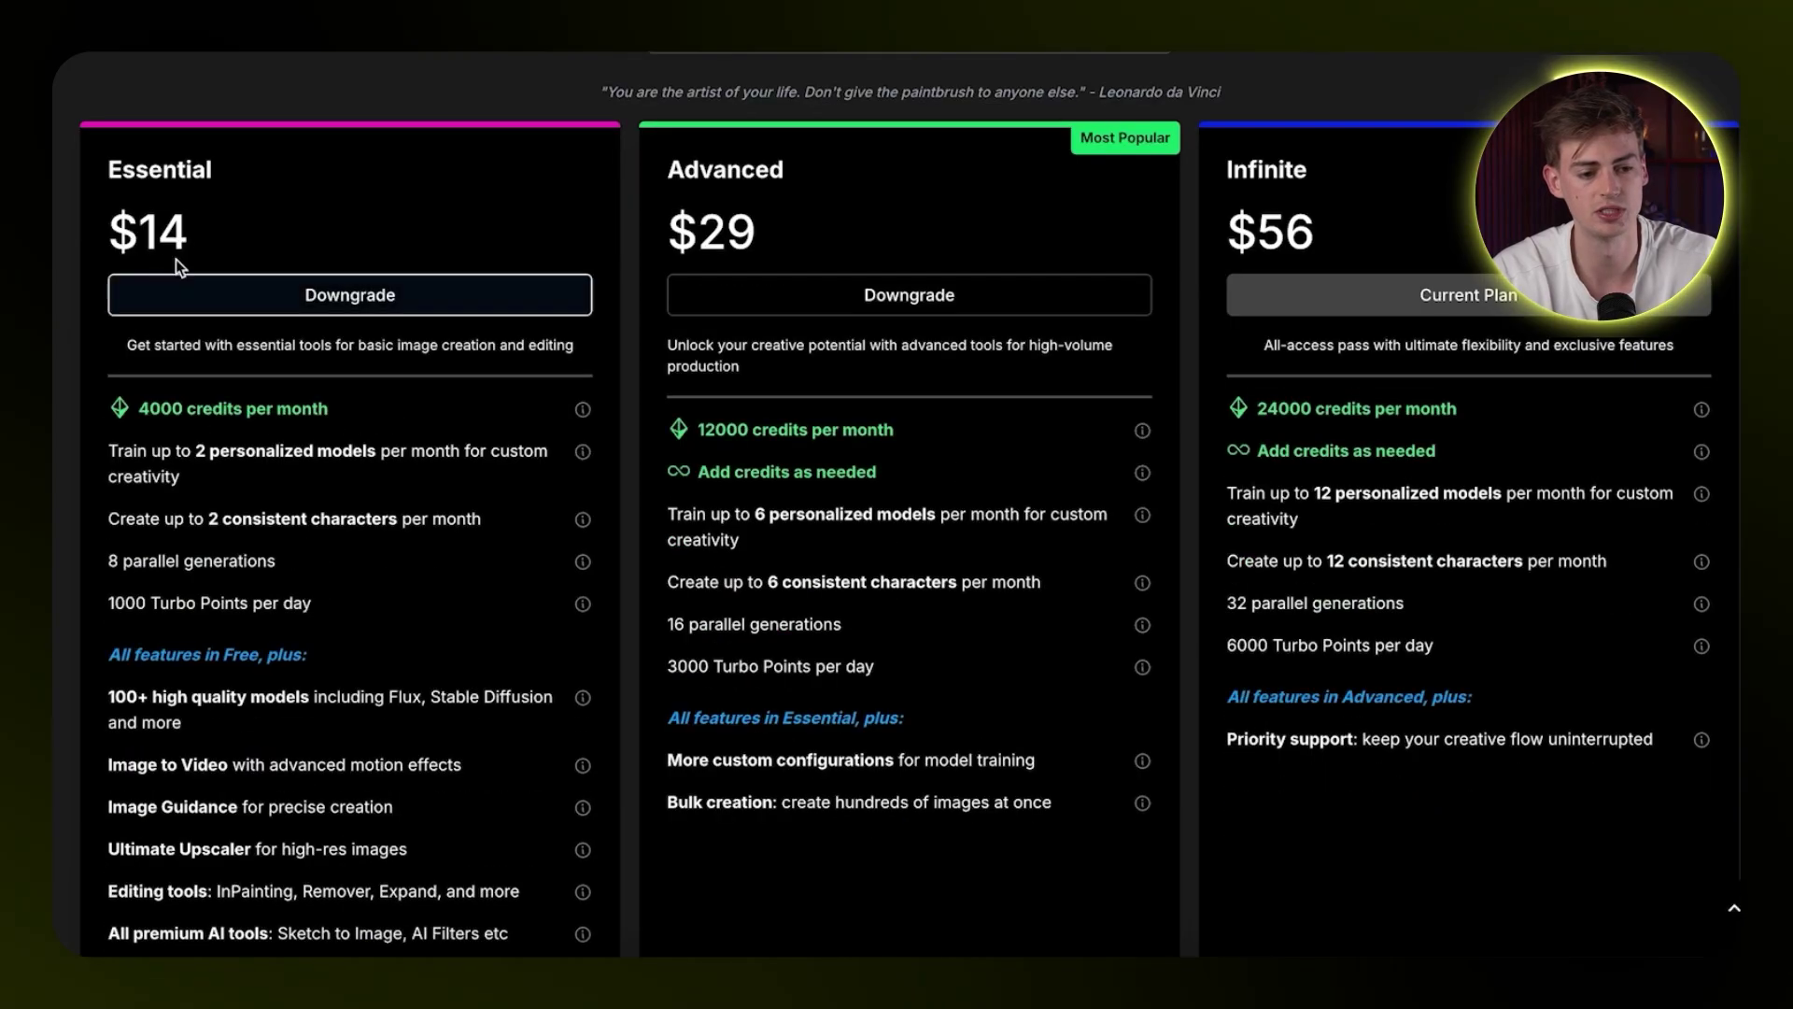
scroll(249, 307, "down", 1)
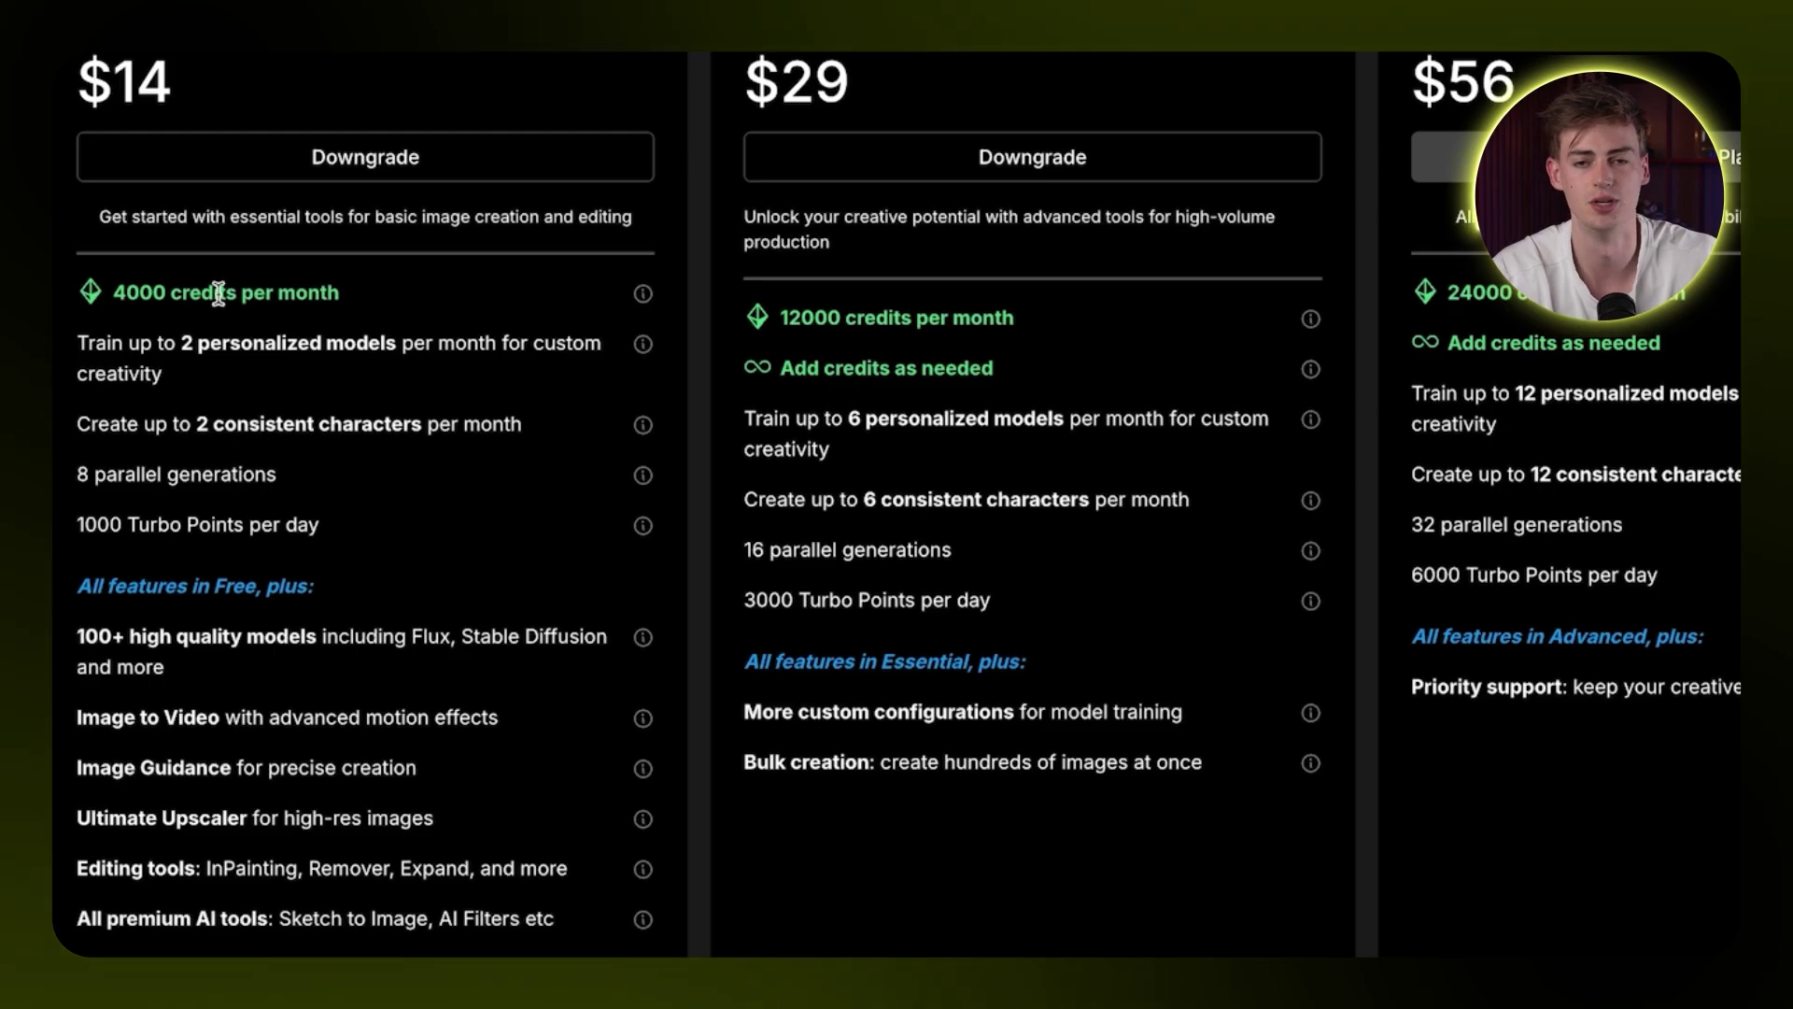
left_click_drag(224, 293, 87, 297)
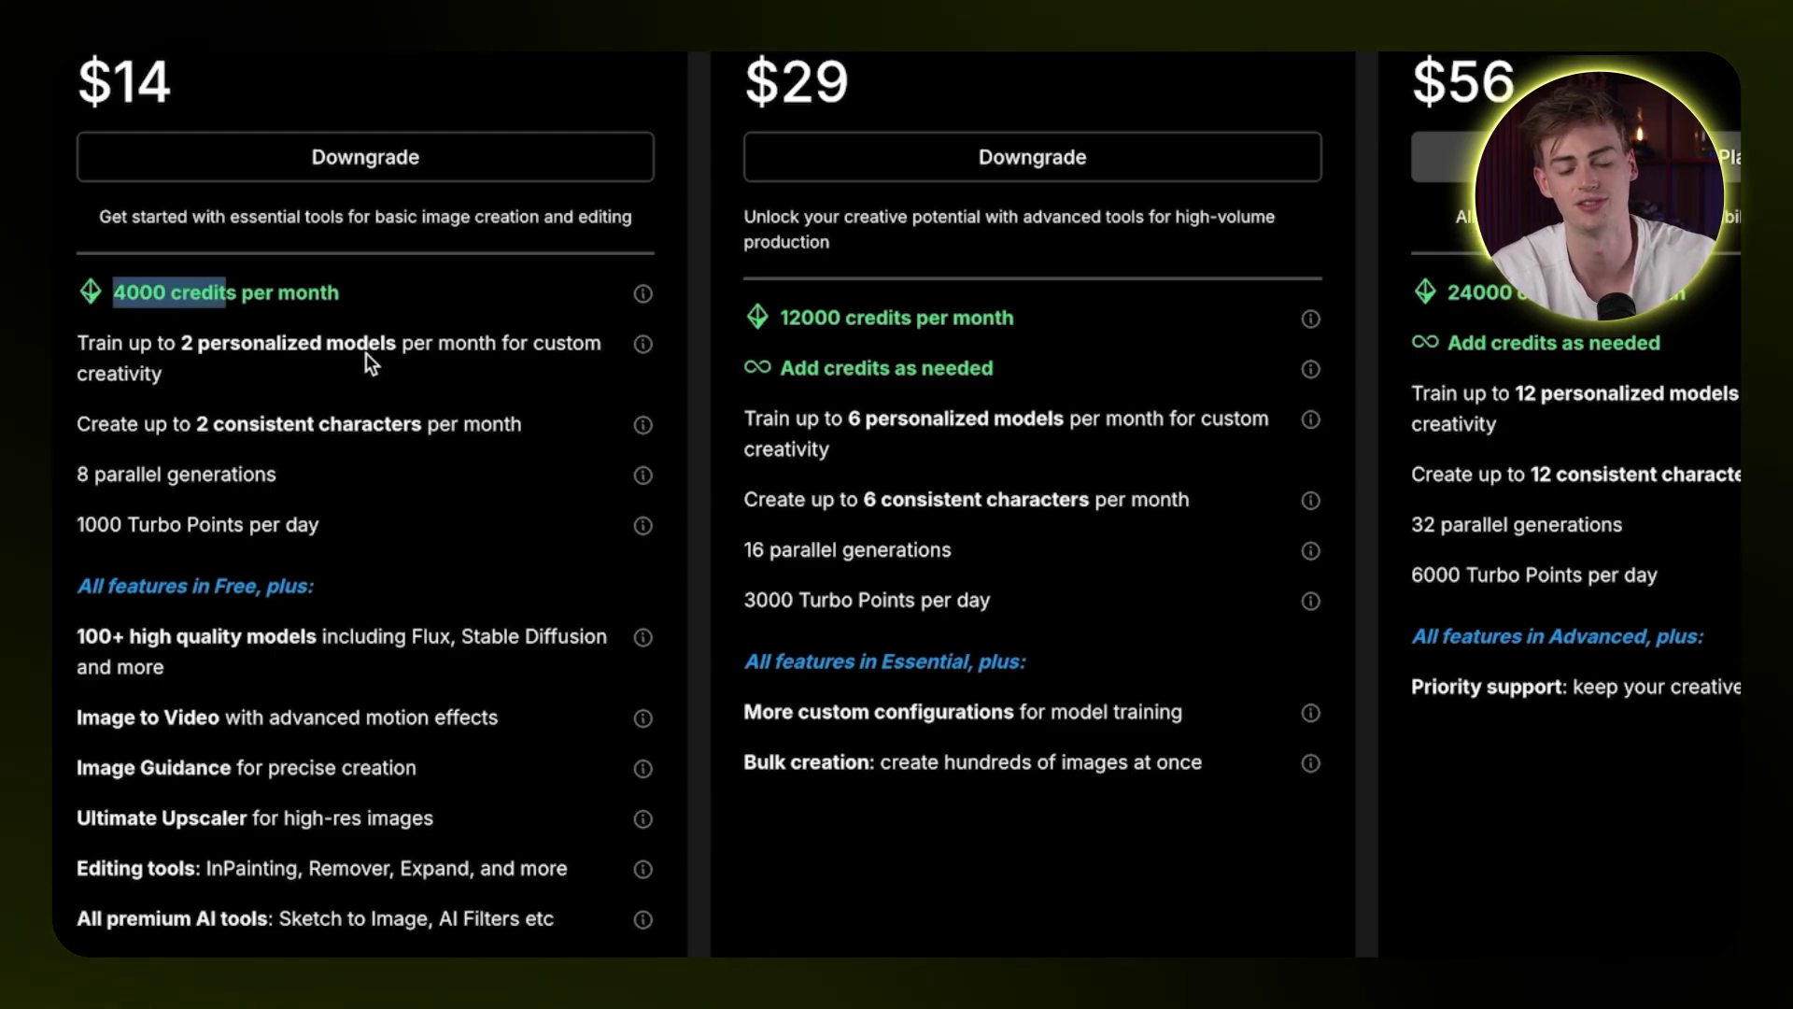
scroll(1041, 84, "up", 1)
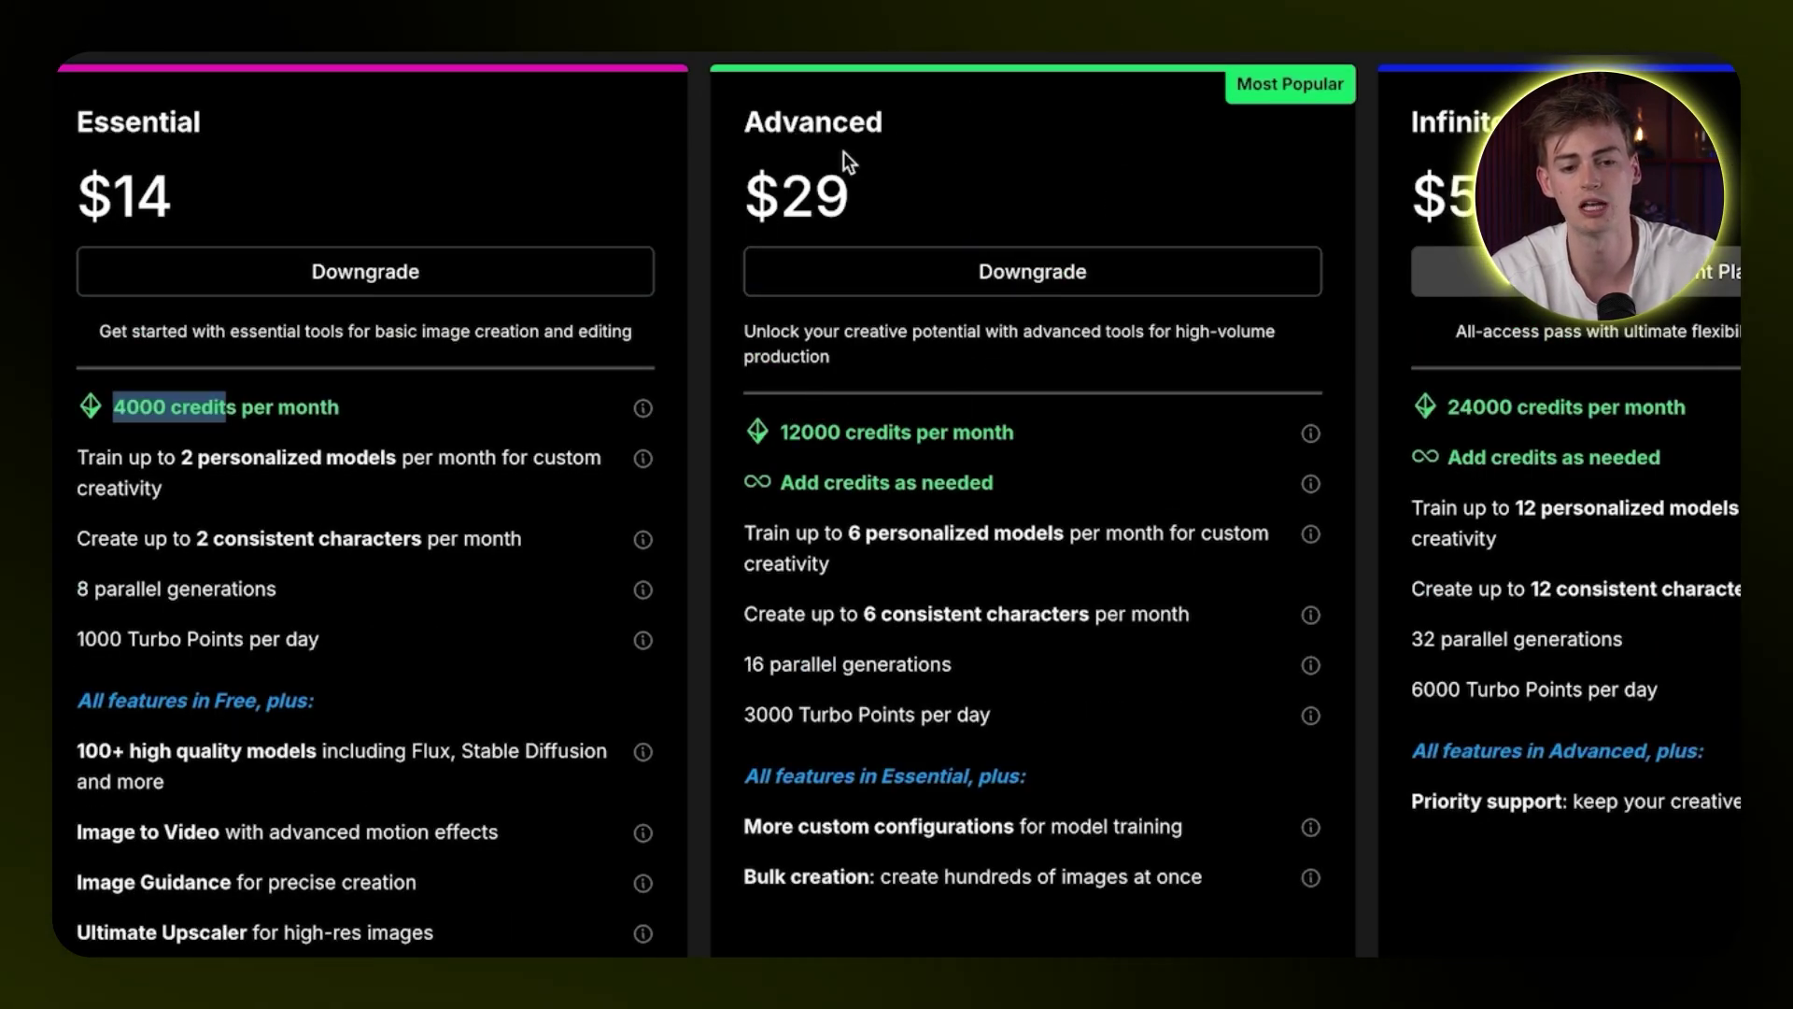